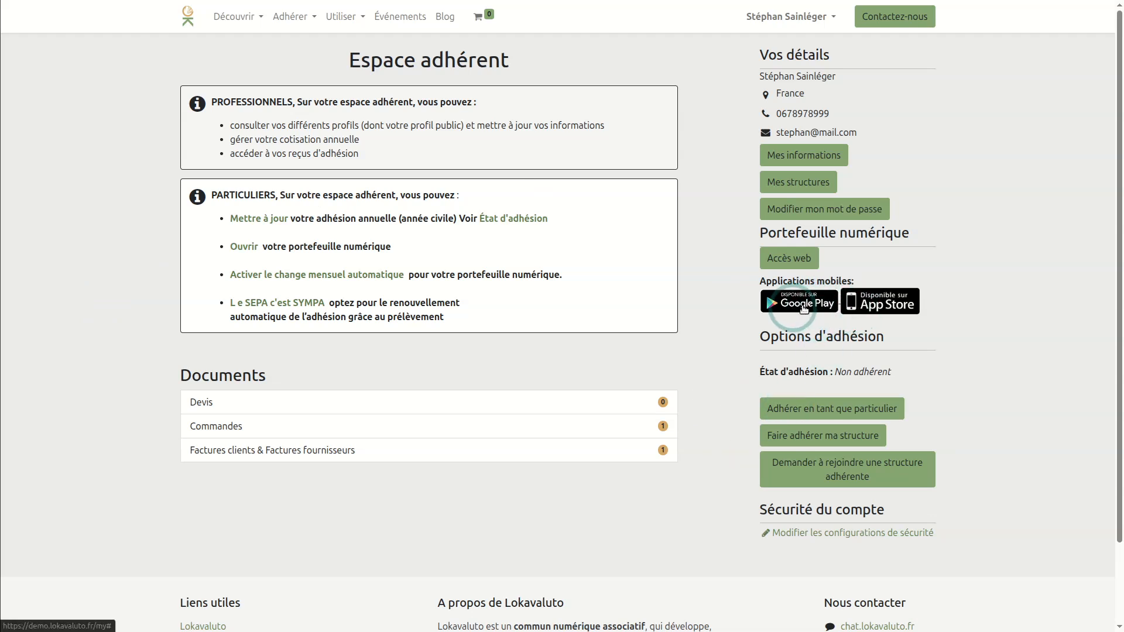
- Sign in to the member's Monujo wallet from Accès web using the account password
{"action": "left_click", "coordinate": [790, 259]}
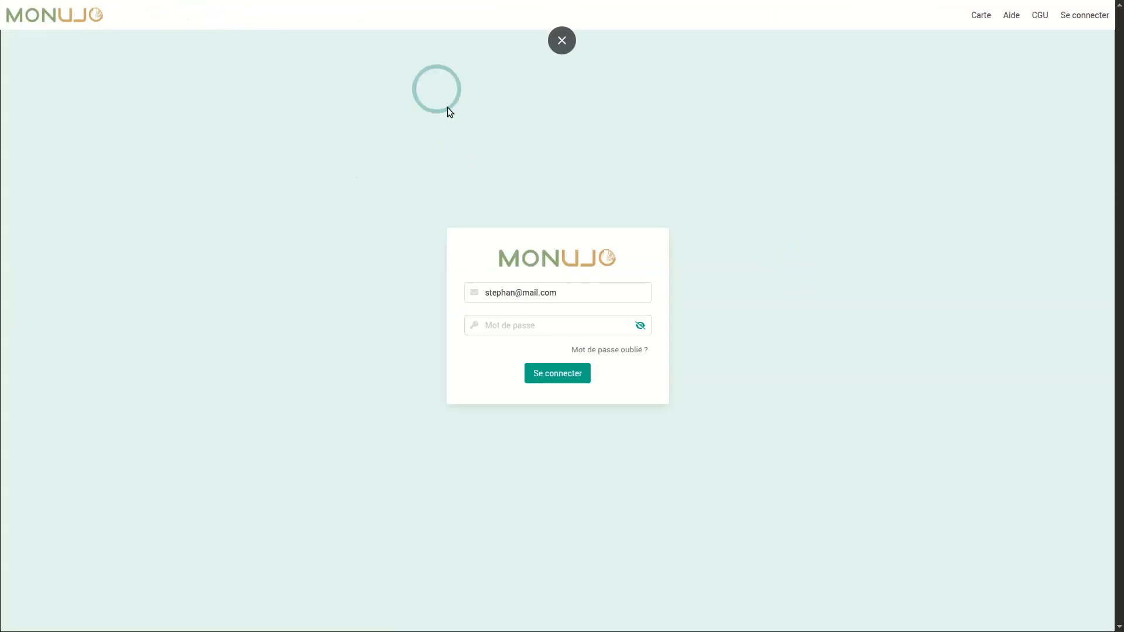
{"action": "left_click", "coordinate": [521, 327]}
{"action": "type", "text": "1234"}
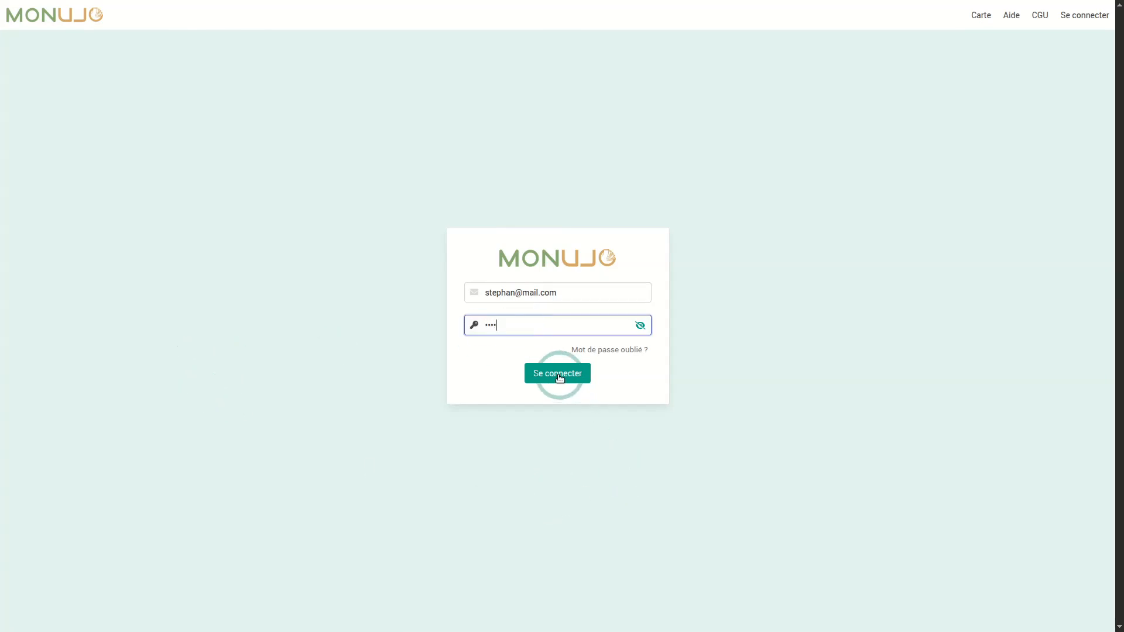
{"action": "left_click", "coordinate": [558, 375]}
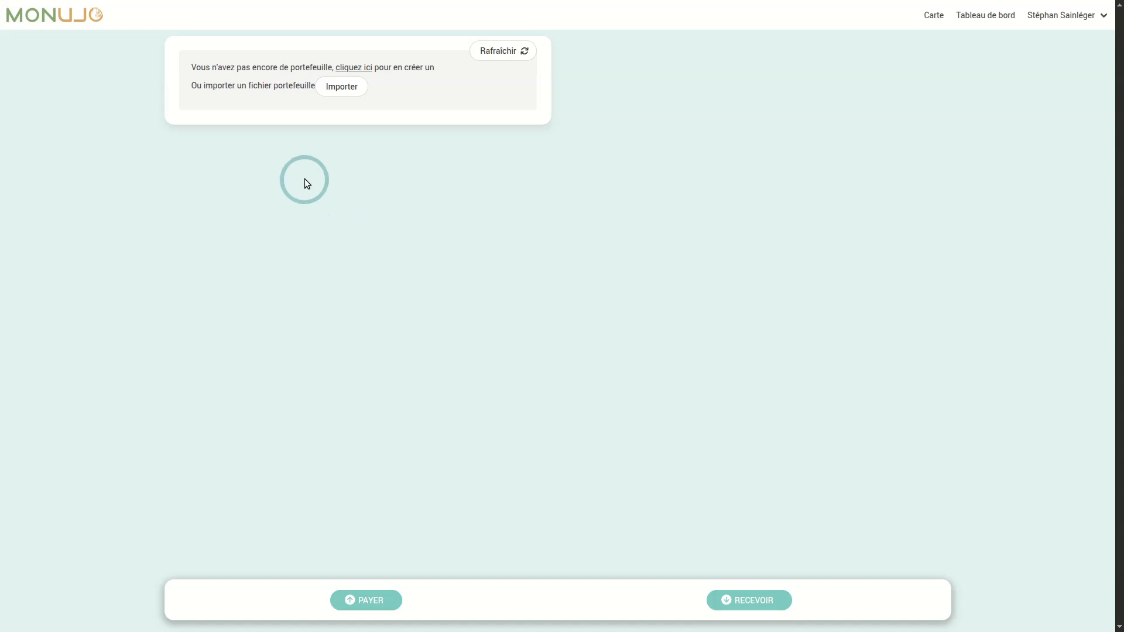
- Create the Monujo wallet with a new password entered and confirmed identically
{"action": "left_click", "coordinate": [353, 69]}
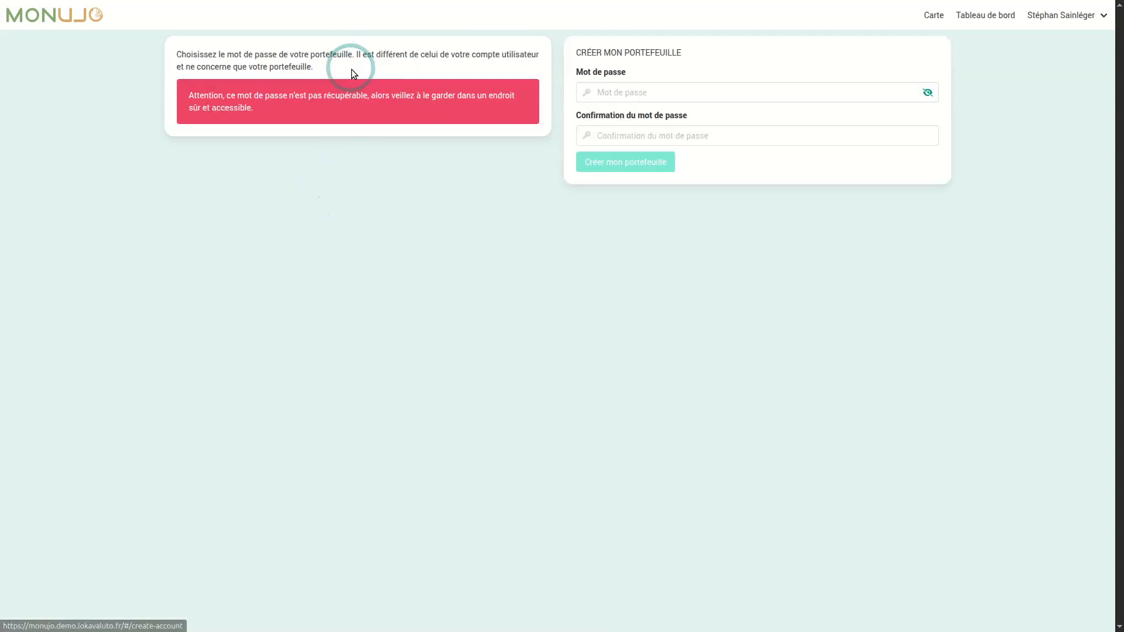
{"action": "left_click", "coordinate": [644, 97]}
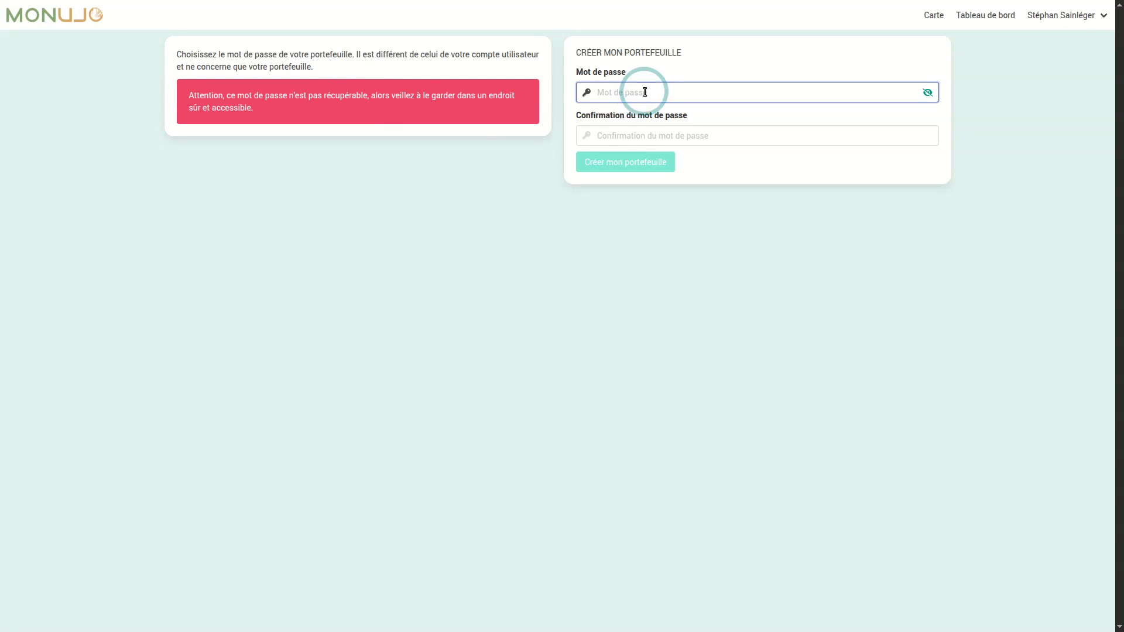
{"action": "type", "text": "•••••••••"}
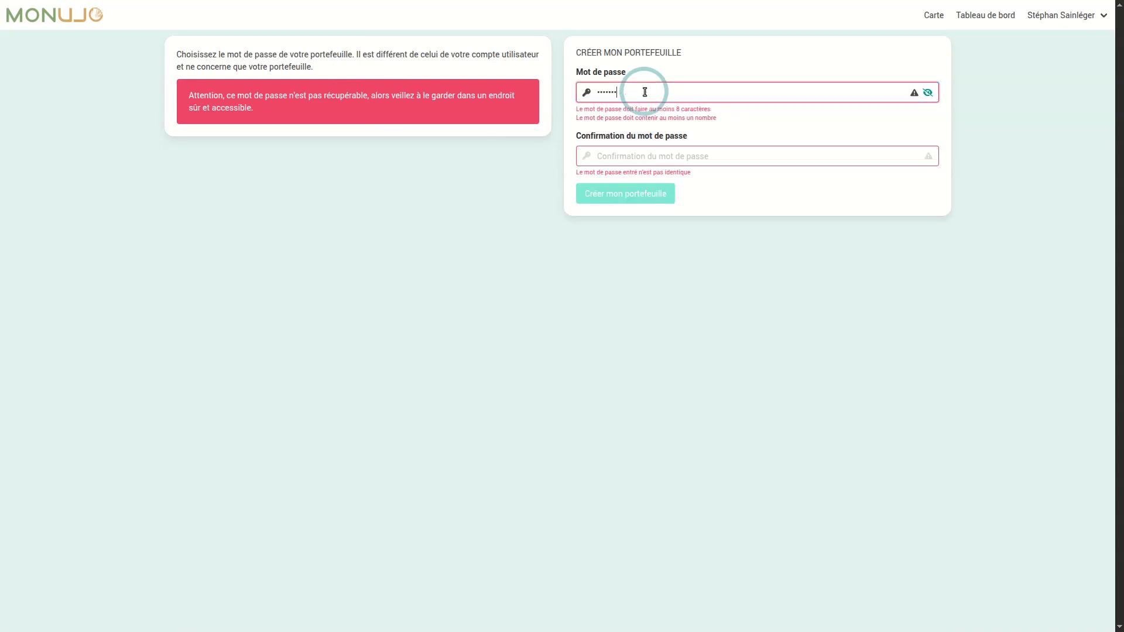
{"action": "type", "text": "•"}
{"action": "key", "text": "Tab"}
{"action": "type", "text": "••"}
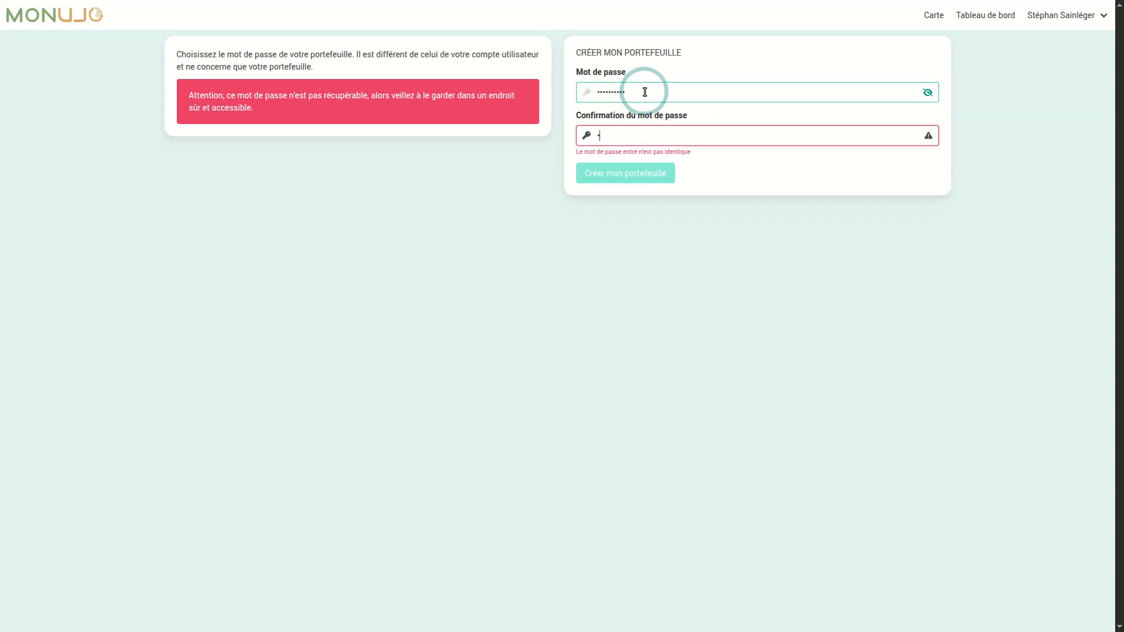
{"action": "type", "text": "••••••••"}
{"action": "double_click", "coordinate": [634, 135]}
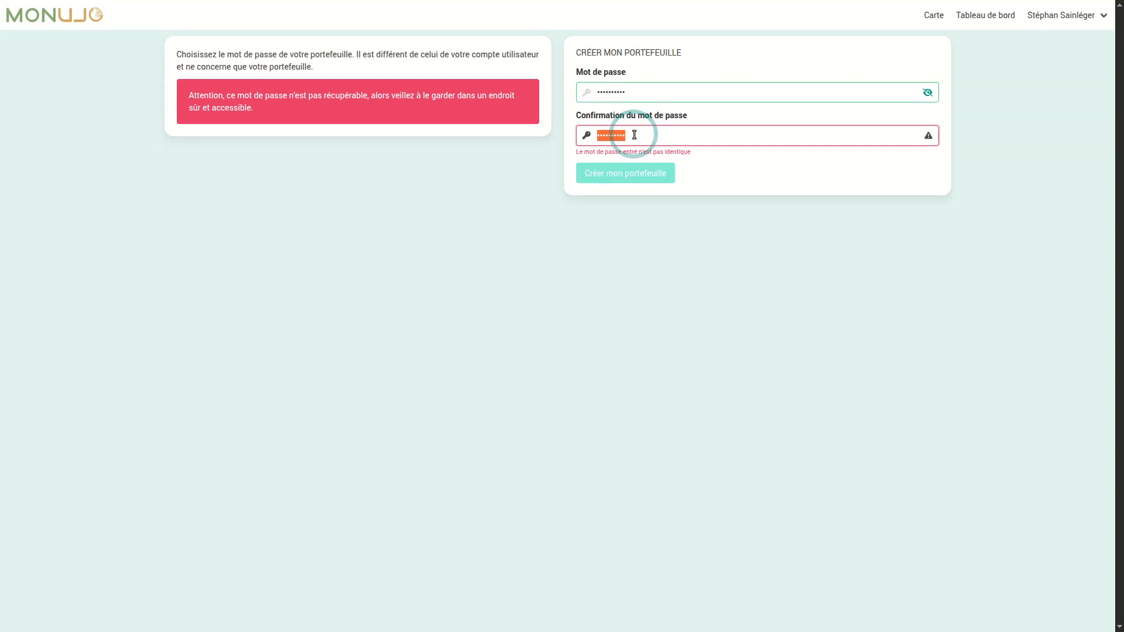
{"action": "type", "text": "••••••••••"}
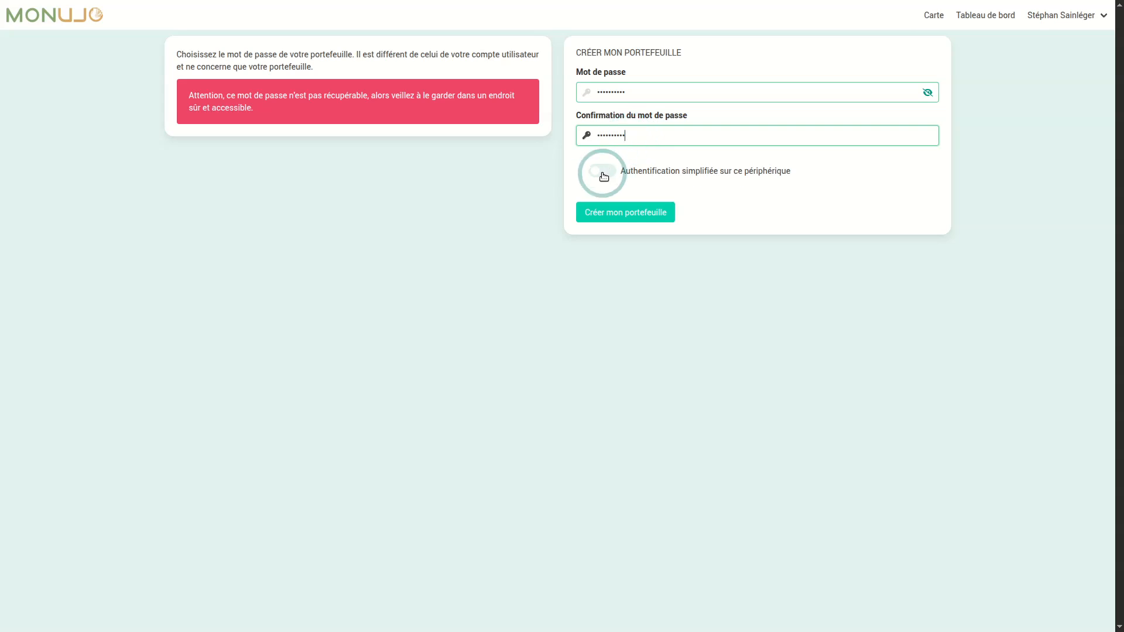
{"action": "left_click", "coordinate": [632, 217]}
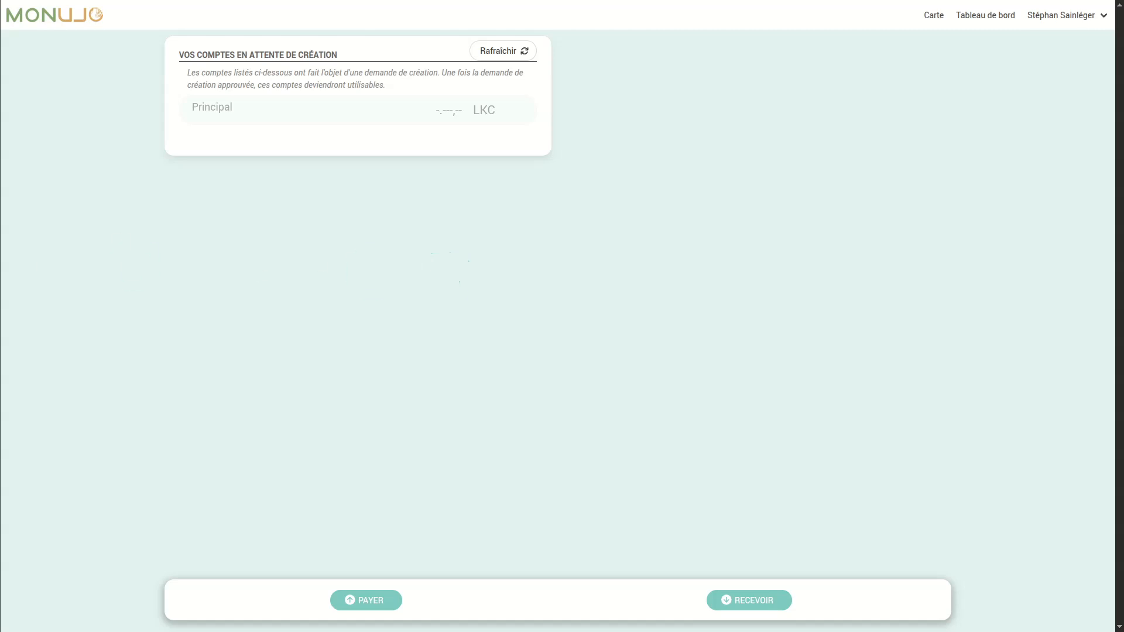
- Refresh the pending accounts so Principal, Converti and Mutuel become active at 0,00 LKC
{"action": "left_click", "coordinate": [490, 58]}
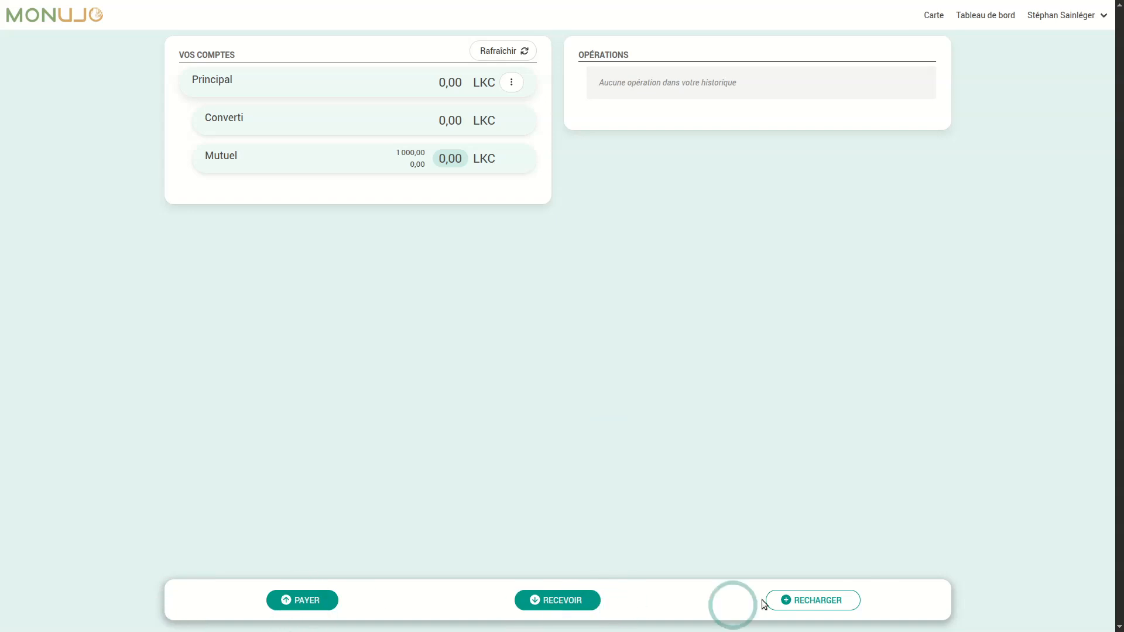
{"action": "left_click", "coordinate": [808, 607]}
- Request a 200 LKC recharge of the Principal account and proceed to pay for it
{"action": "left_click", "coordinate": [578, 110]}
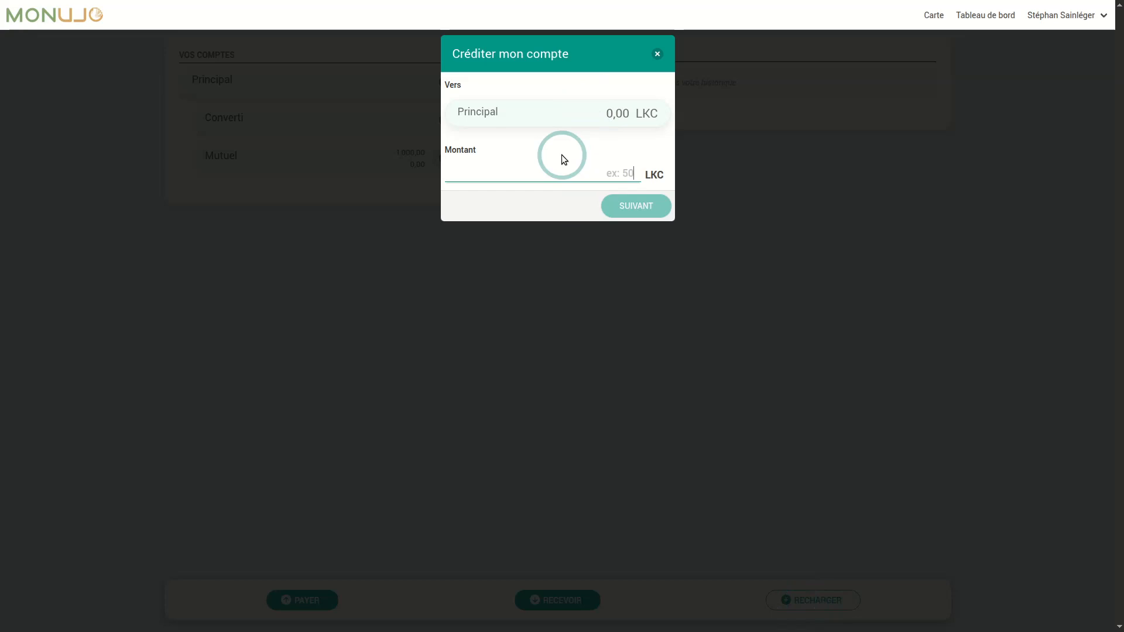
{"action": "type", "text": "200"}
{"action": "left_click", "coordinate": [616, 210]}
{"action": "left_click", "coordinate": [663, 209]}
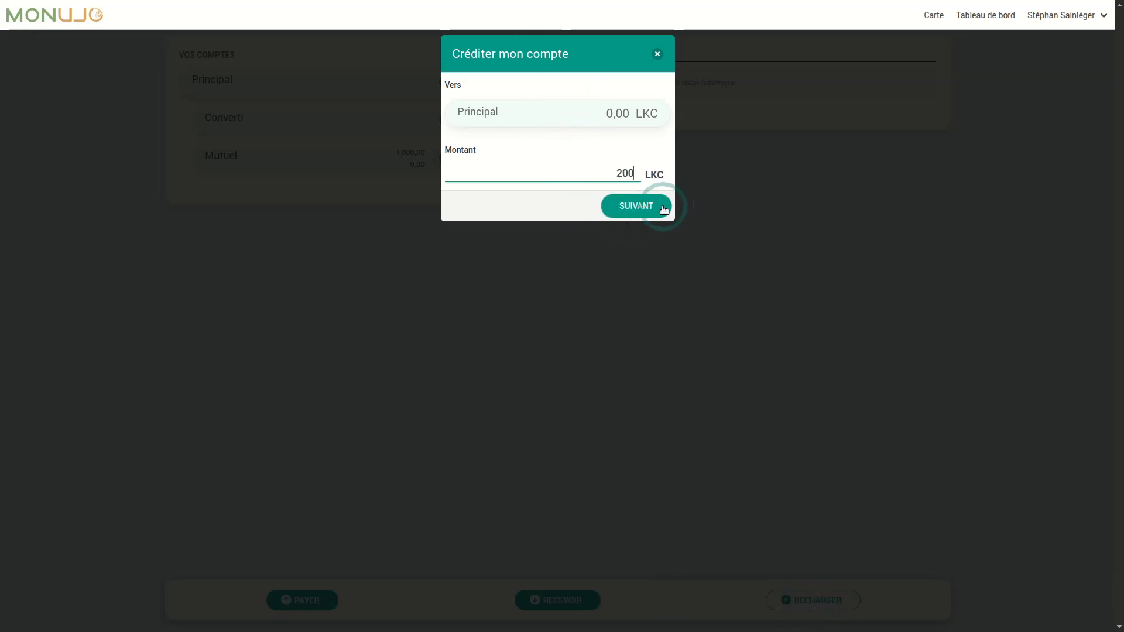
{"action": "left_click", "coordinate": [642, 209]}
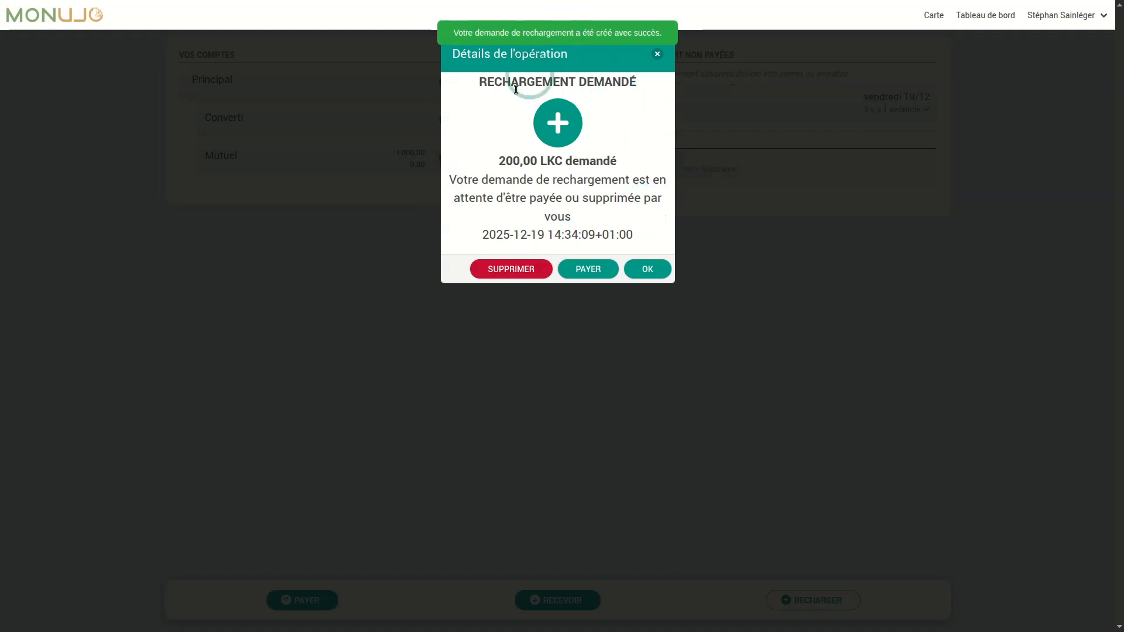
{"action": "left_click", "coordinate": [589, 269]}
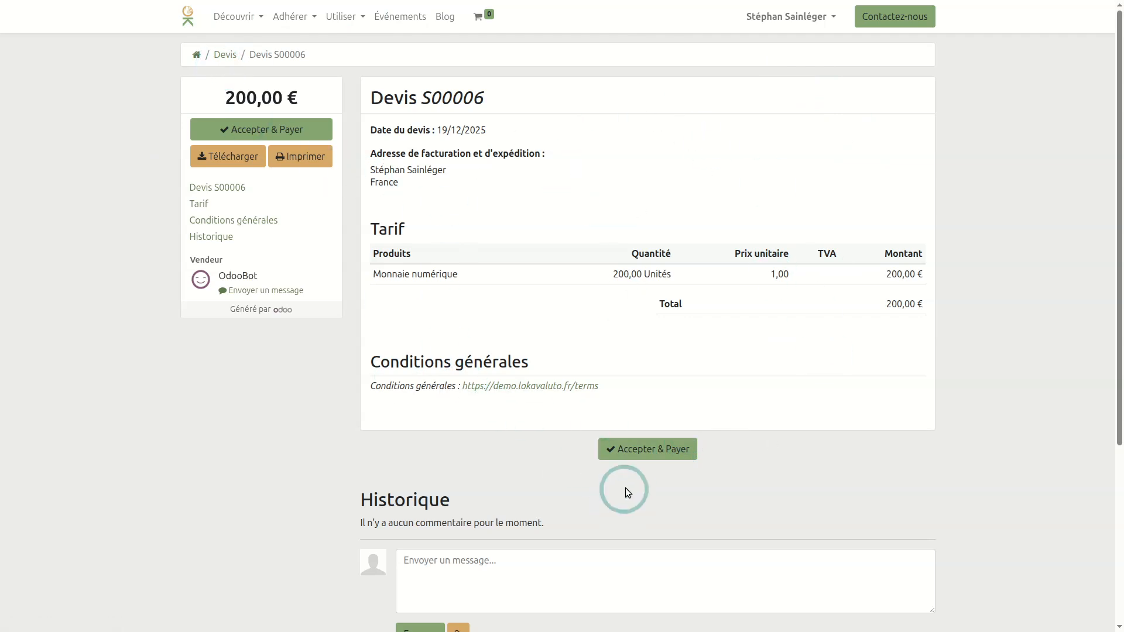
- Accept quote S00006 for 200,00 € and confirm paying by card
{"action": "left_click", "coordinate": [650, 450]}
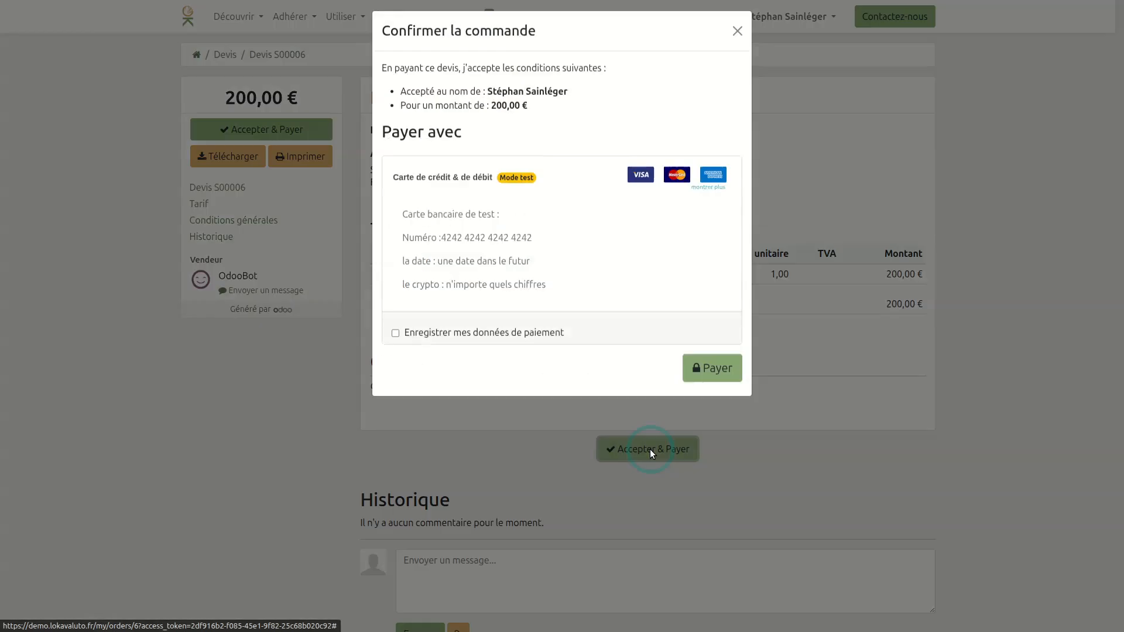
{"action": "left_click", "coordinate": [716, 379]}
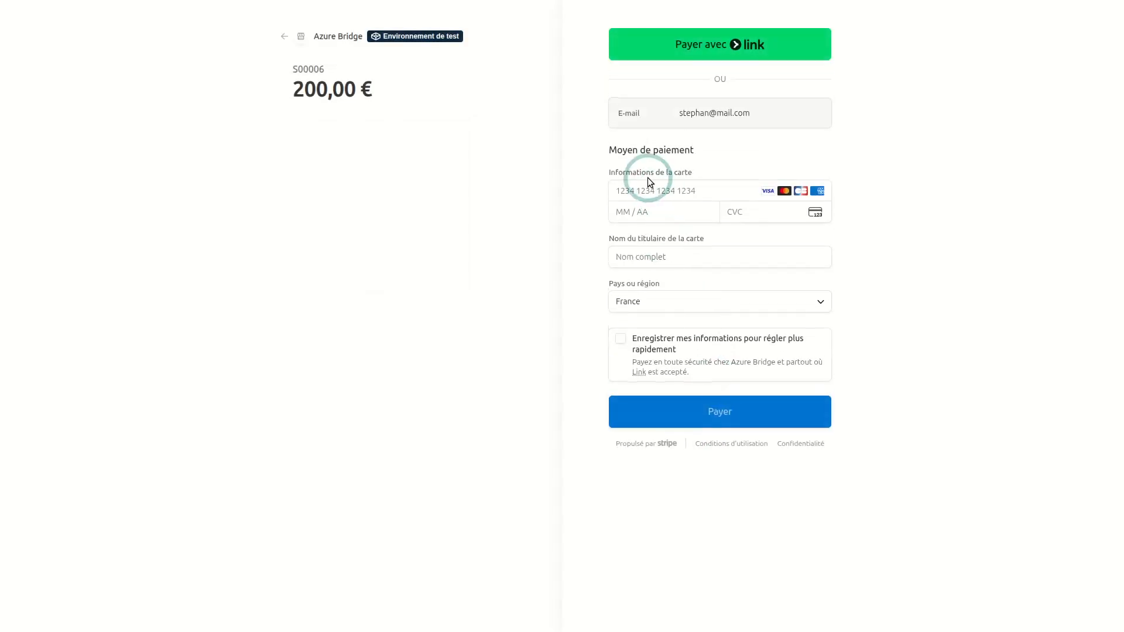
{"action": "left_click", "coordinate": [648, 182]}
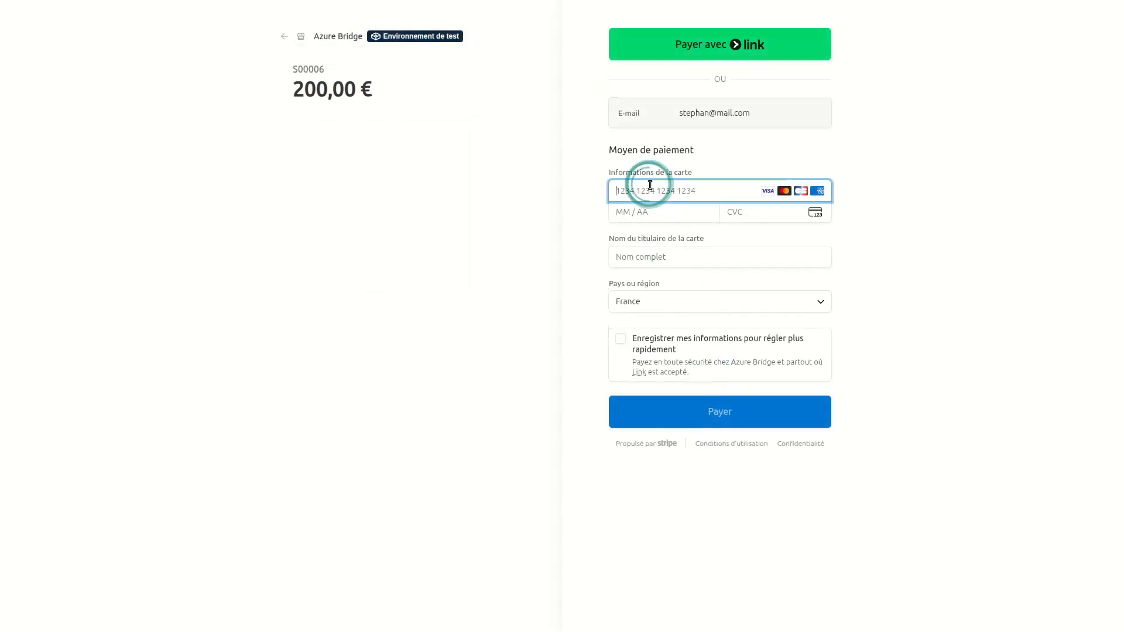
- Pay the 200,00 € in Stripe Checkout with the 4242 test card, expiry, CVC and name
{"action": "type", "text": "4242 4242 4242 4242"}
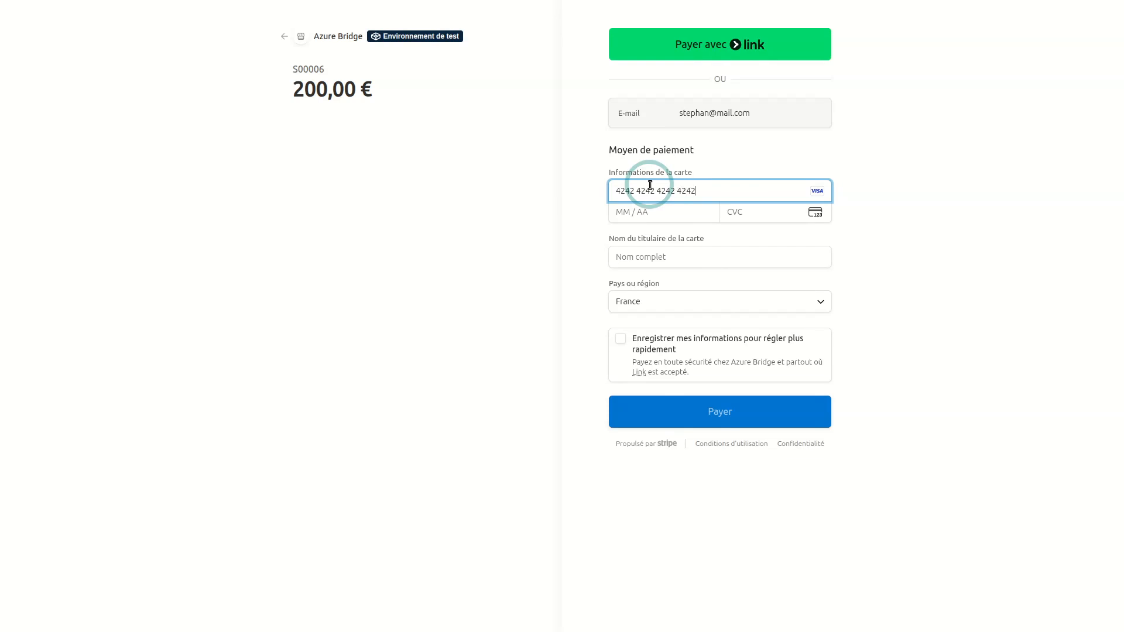
{"action": "key", "text": "Tab"}
{"action": "type", "text": "0326"}
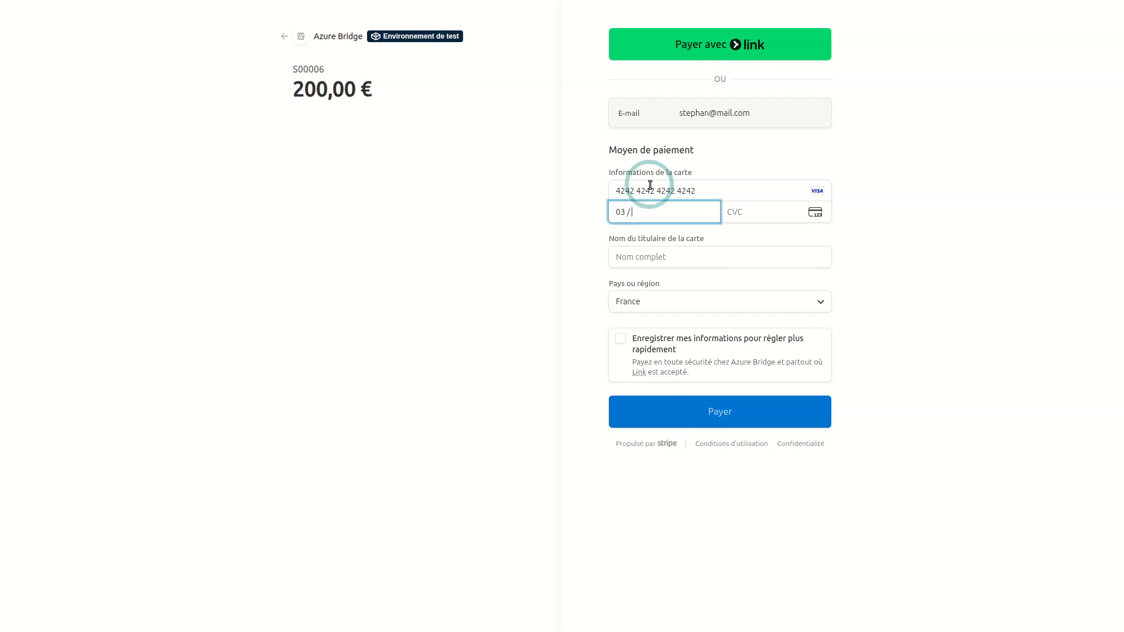
{"action": "type", "text": "122"}
{"action": "key", "text": "Tab"}
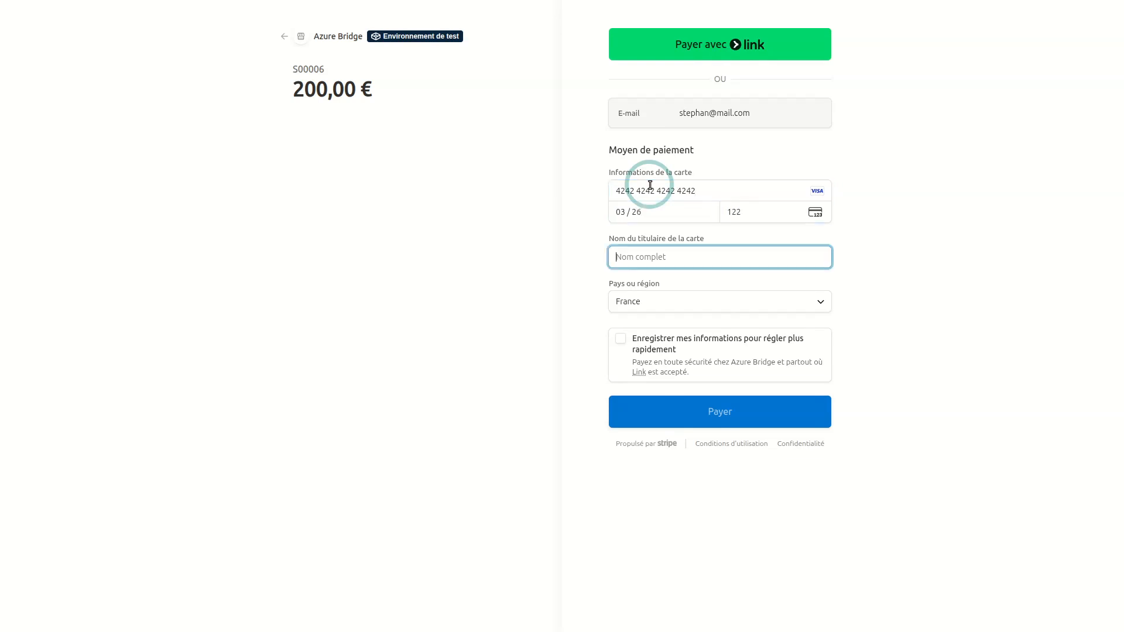
{"action": "type", "text": "t"}
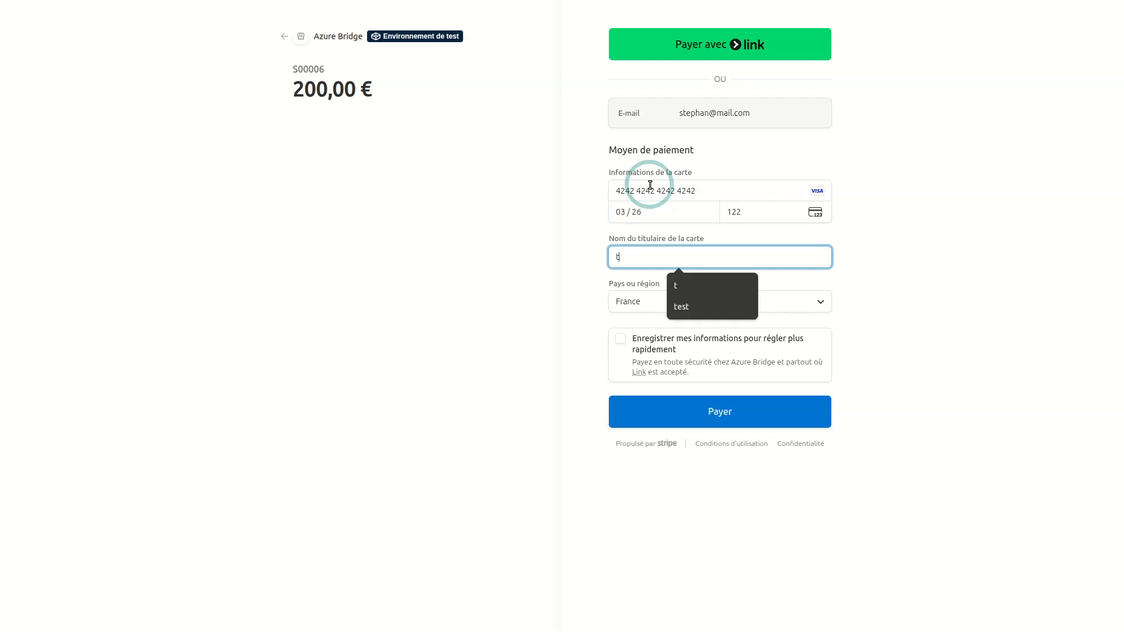
{"action": "left_click", "coordinate": [710, 417]}
{"action": "left_click", "coordinate": [352, 336]}
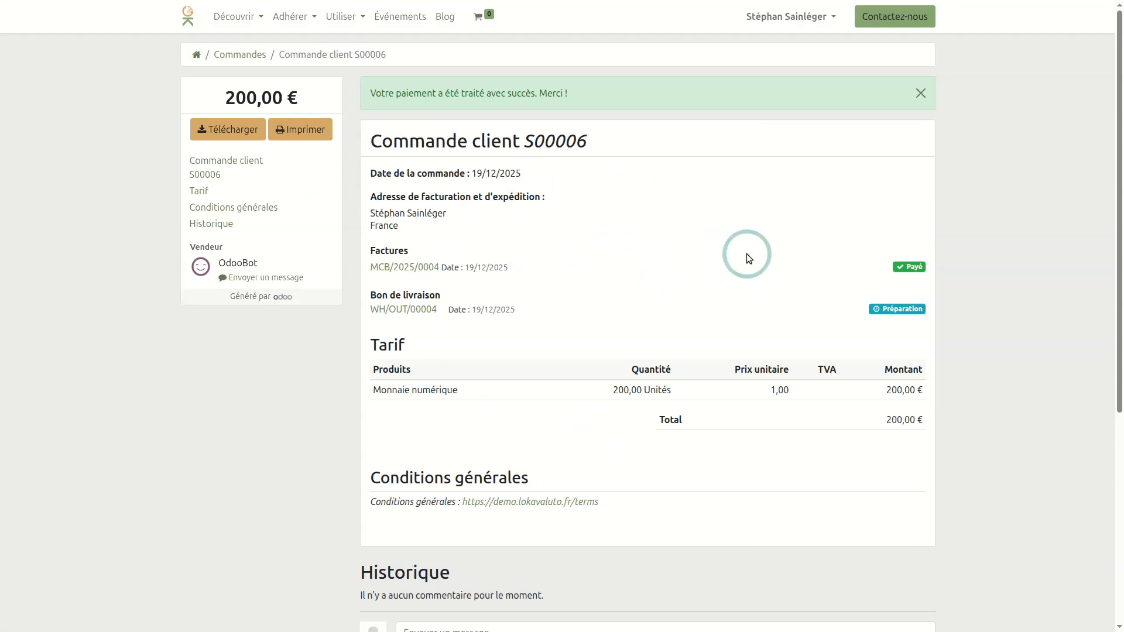
- Return to the Monujo tab and refresh the account balances
{"action": "key", "text": "ctrl+Tab"}
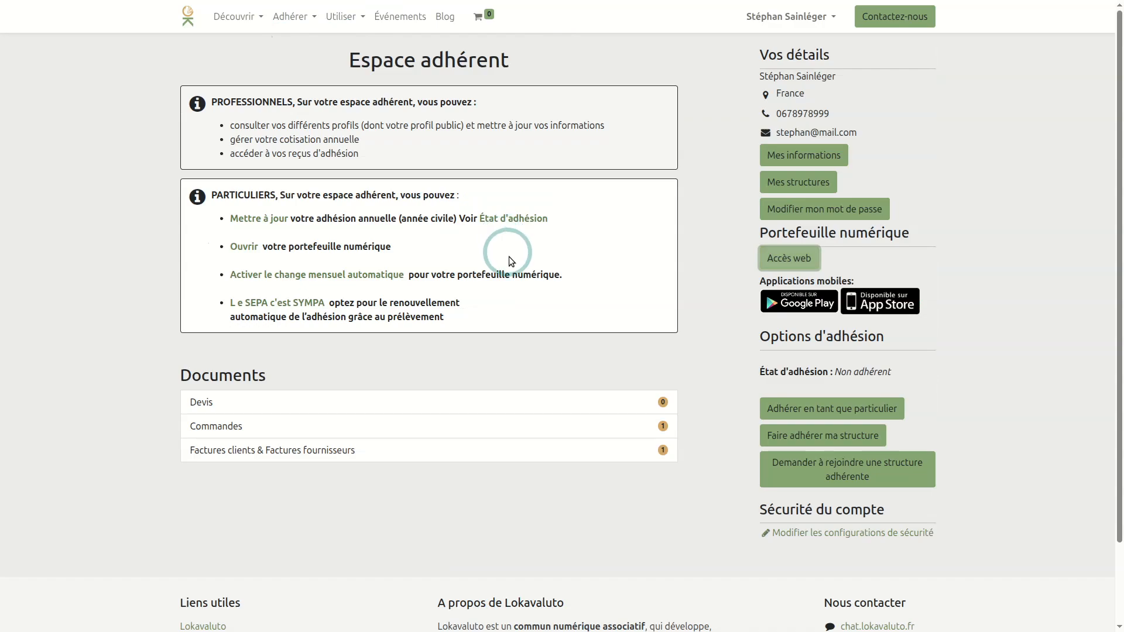
{"action": "key", "text": "ctrl+Tab"}
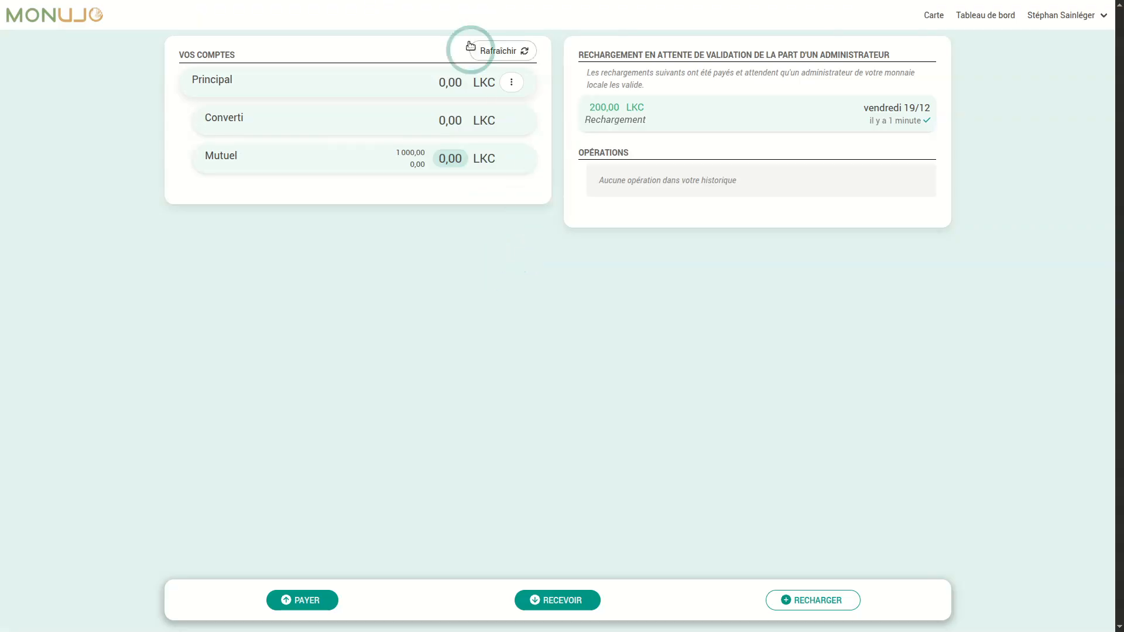
{"action": "left_click", "coordinate": [515, 53]}
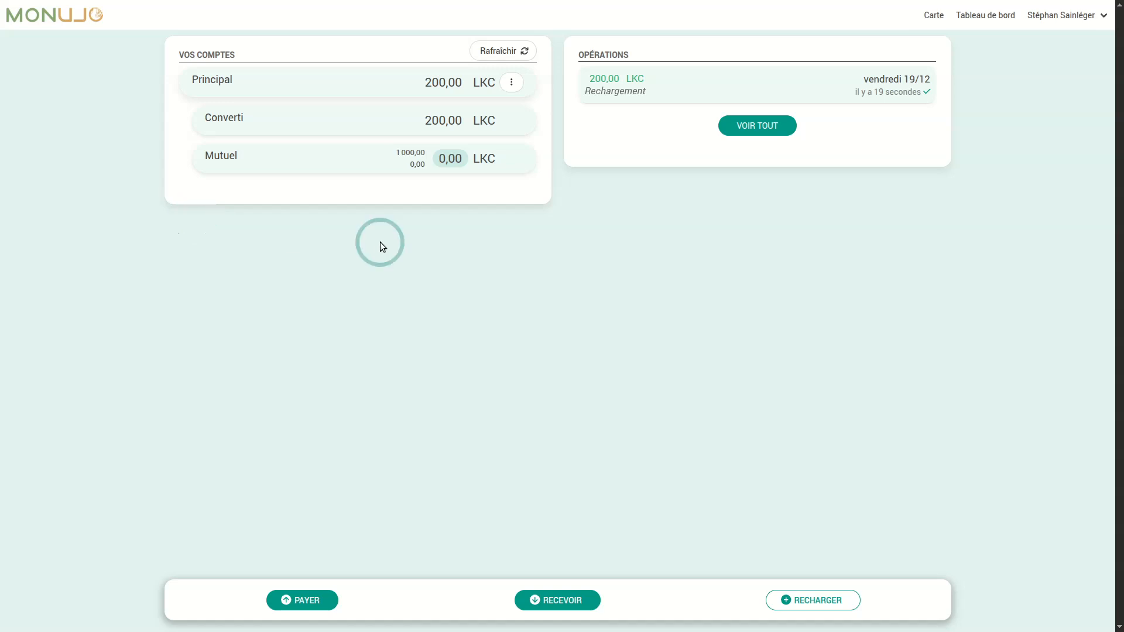
- Check the new 200,00 LKC Principal balance and open the full operations list
{"action": "left_click_drag", "start_coordinate": [426, 82], "coordinate": [462, 83]}
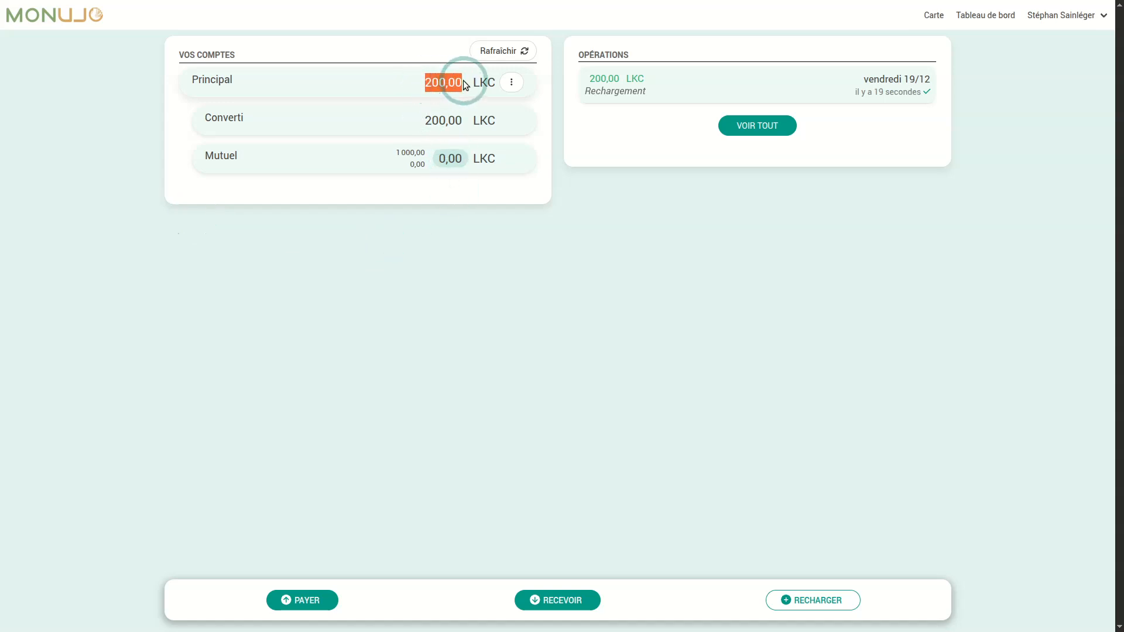
{"action": "left_click", "coordinate": [520, 334]}
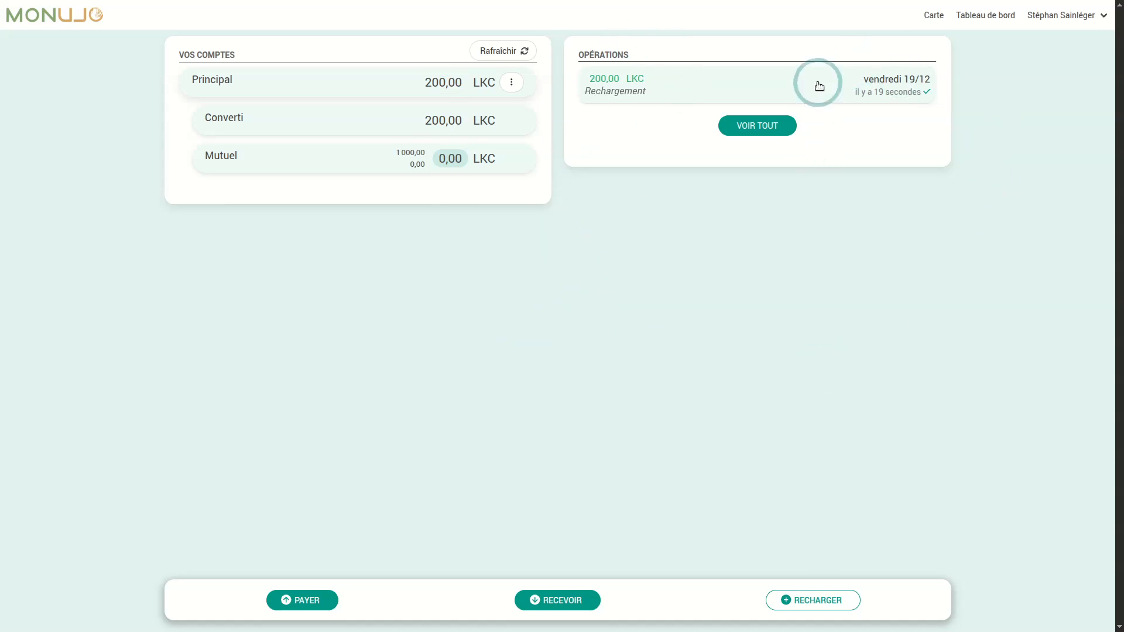
{"action": "left_click", "coordinate": [754, 127]}
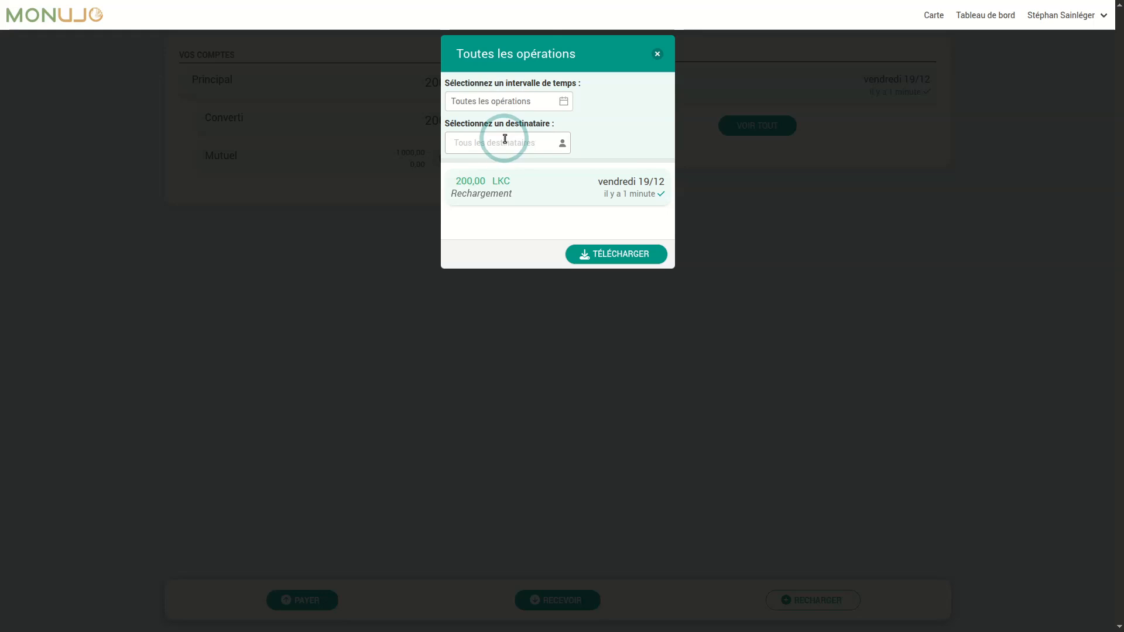
- Download the operations history and close the 'Toutes les opérations' list
{"action": "left_click", "coordinate": [594, 263]}
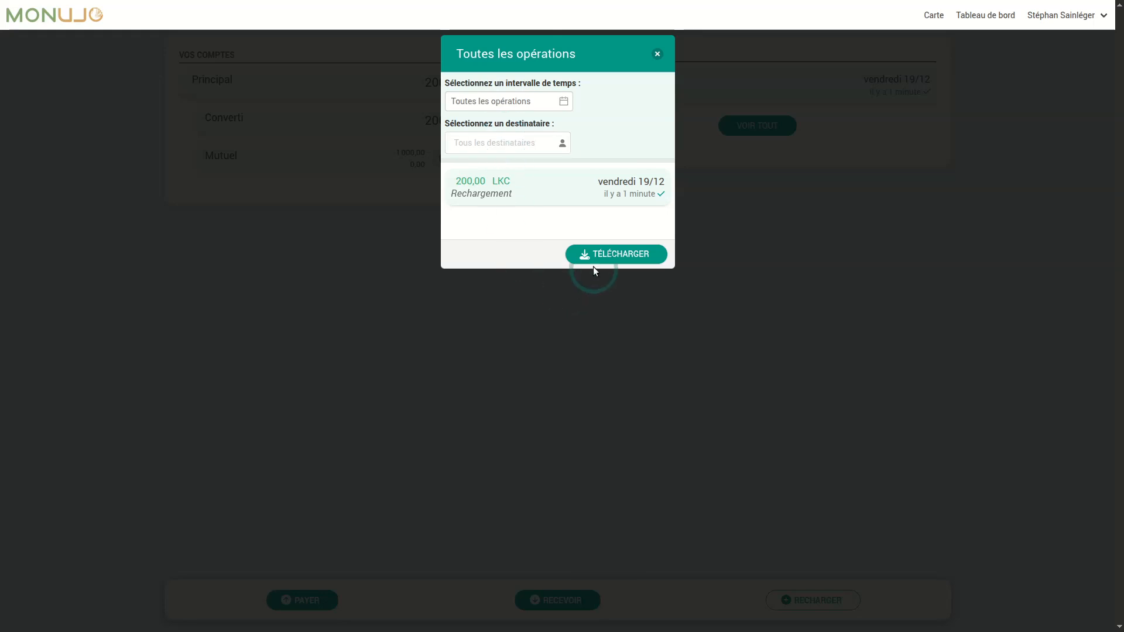
{"action": "left_click", "coordinate": [573, 258]}
{"action": "left_click", "coordinate": [657, 54]}
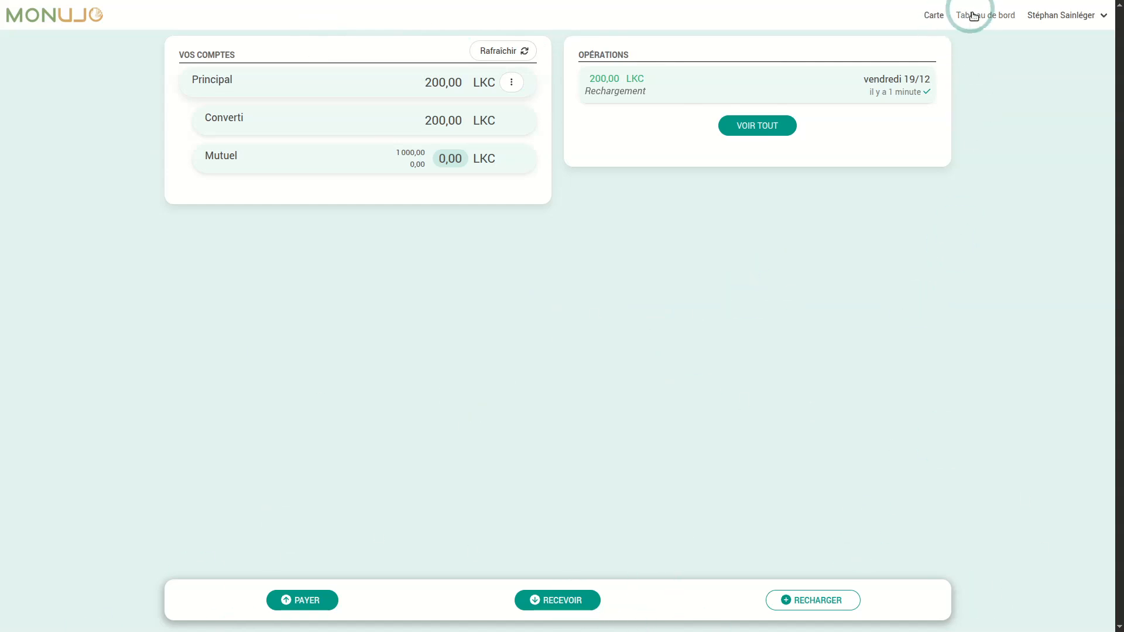
{"action": "left_click", "coordinate": [1065, 16]}
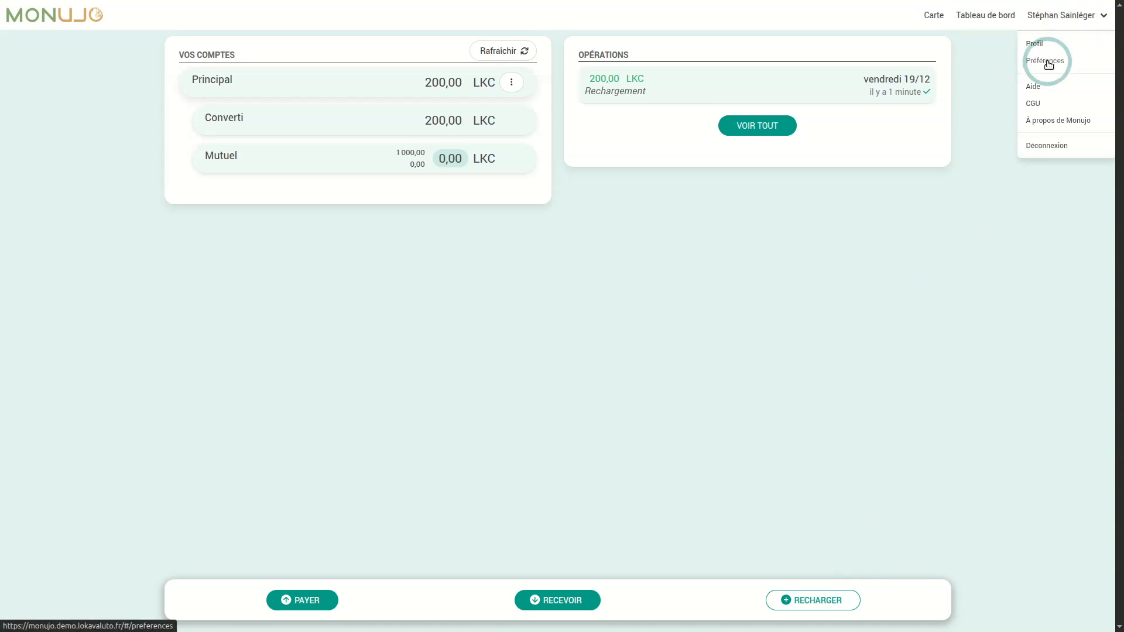
{"action": "left_click", "coordinate": [936, 19]}
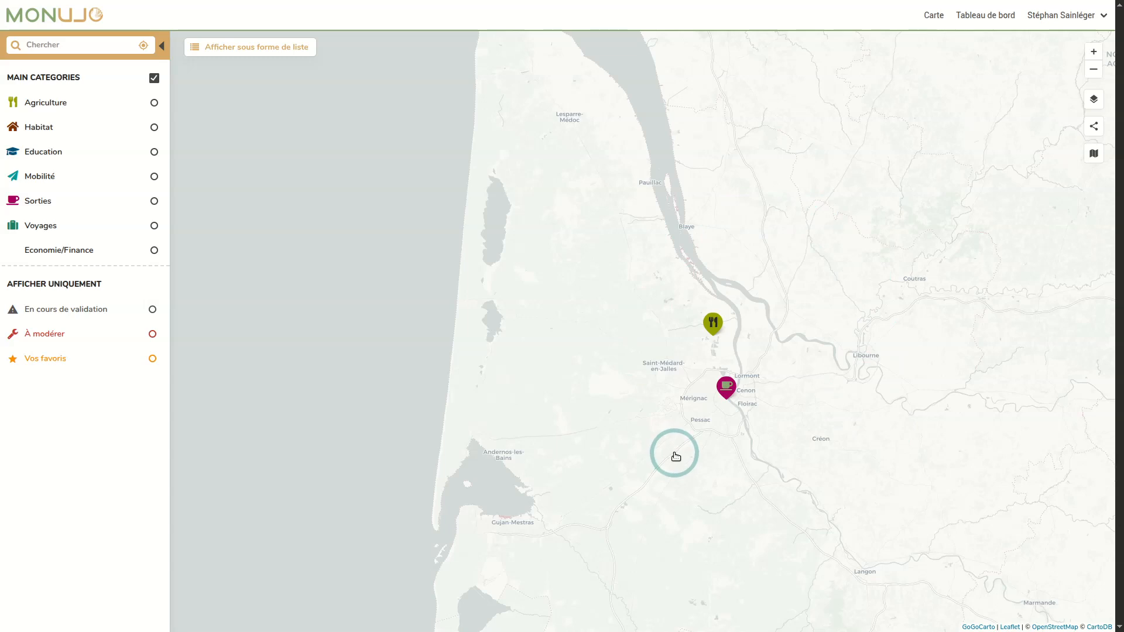
{"action": "left_click", "coordinate": [967, 27]}
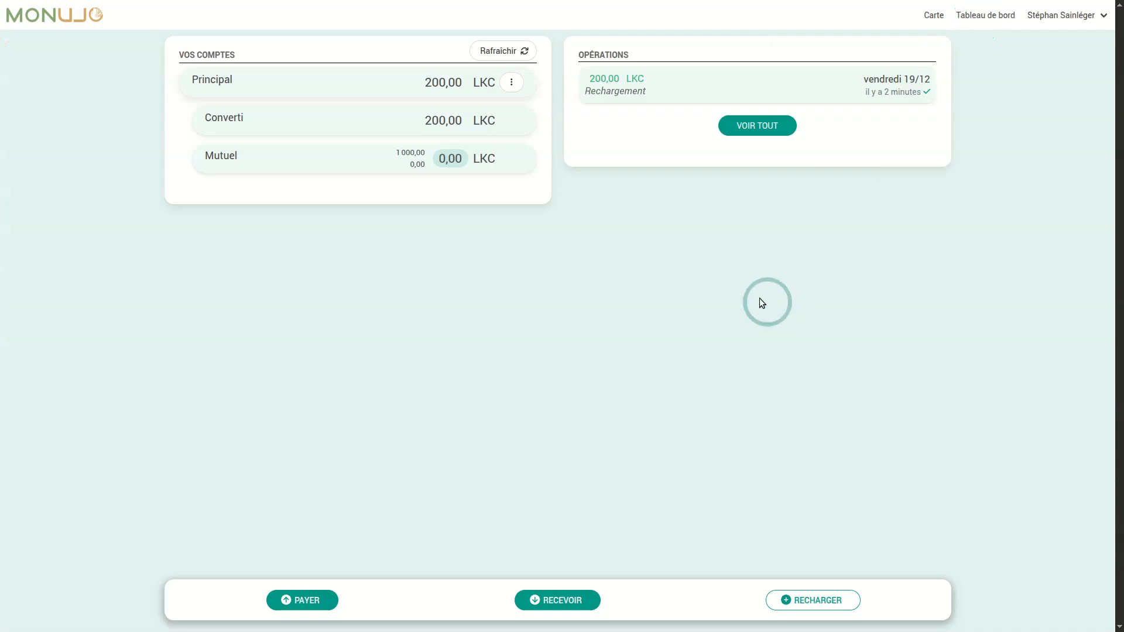
- Start a payment from Principal and pick Adhérent Structure 1 by searching 'stru'
{"action": "left_click", "coordinate": [304, 602]}
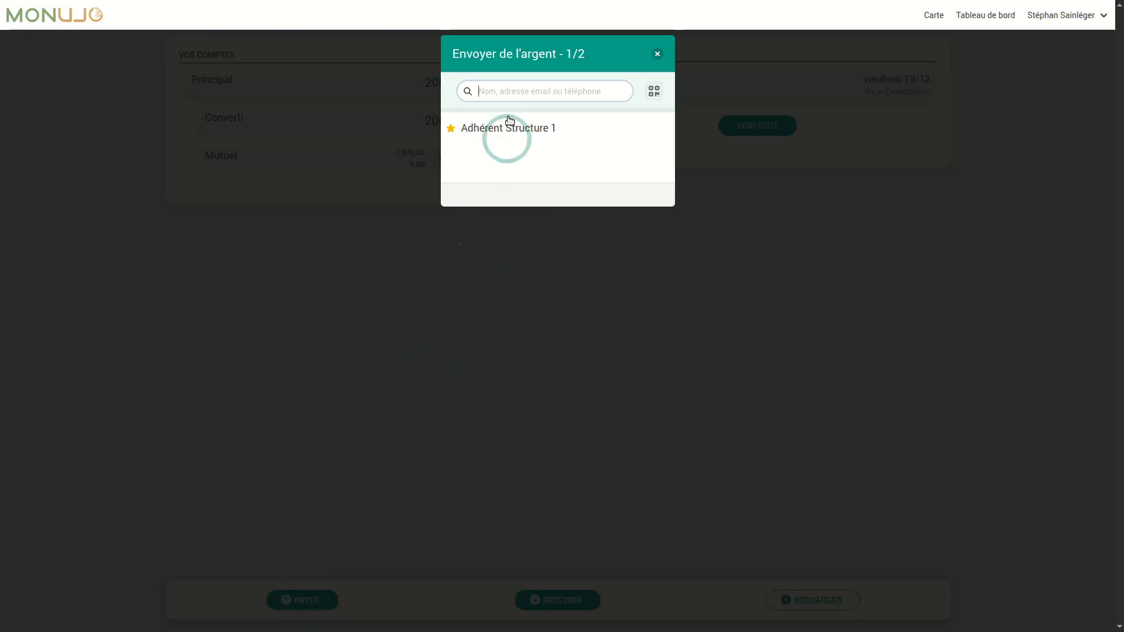
{"action": "left_click", "coordinate": [499, 94]}
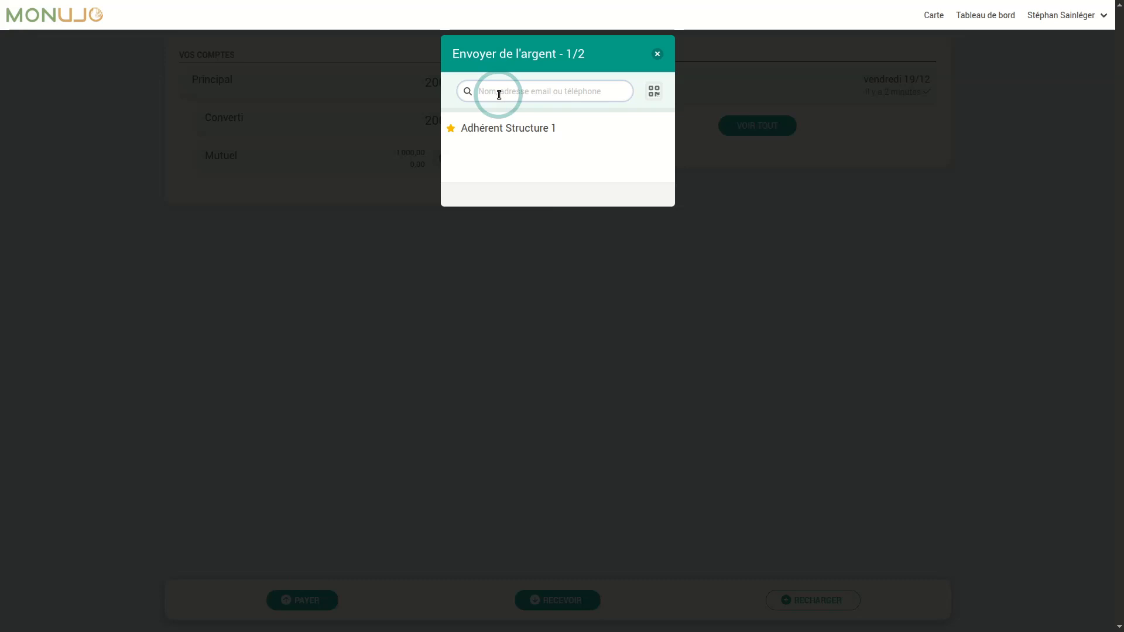
{"action": "type", "text": "str"}
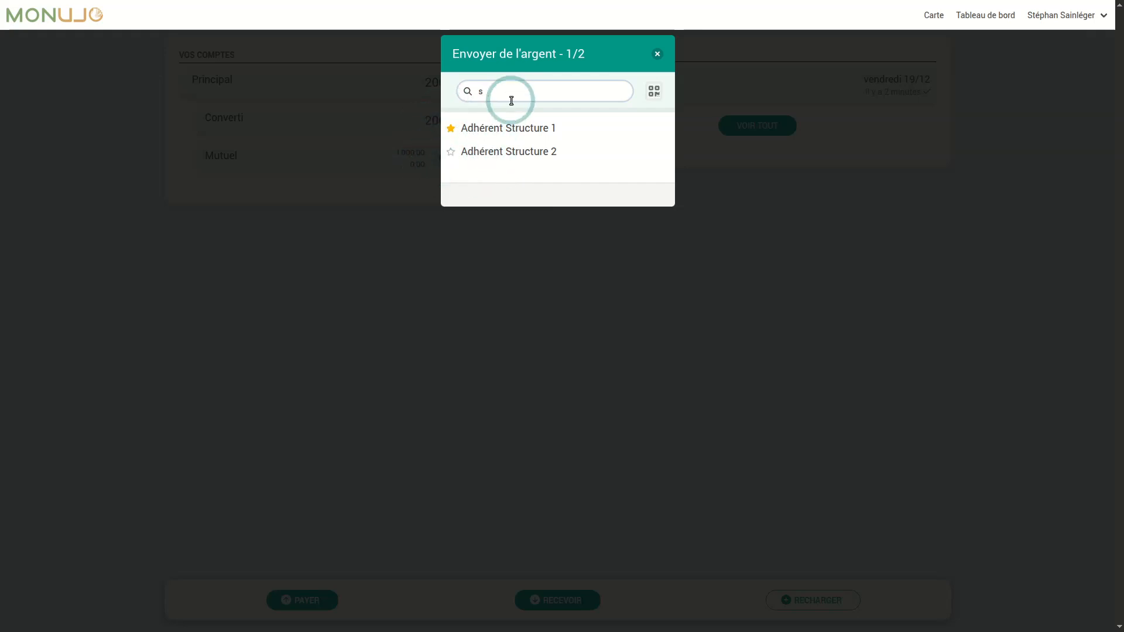
{"action": "key", "text": "BackSpace"}
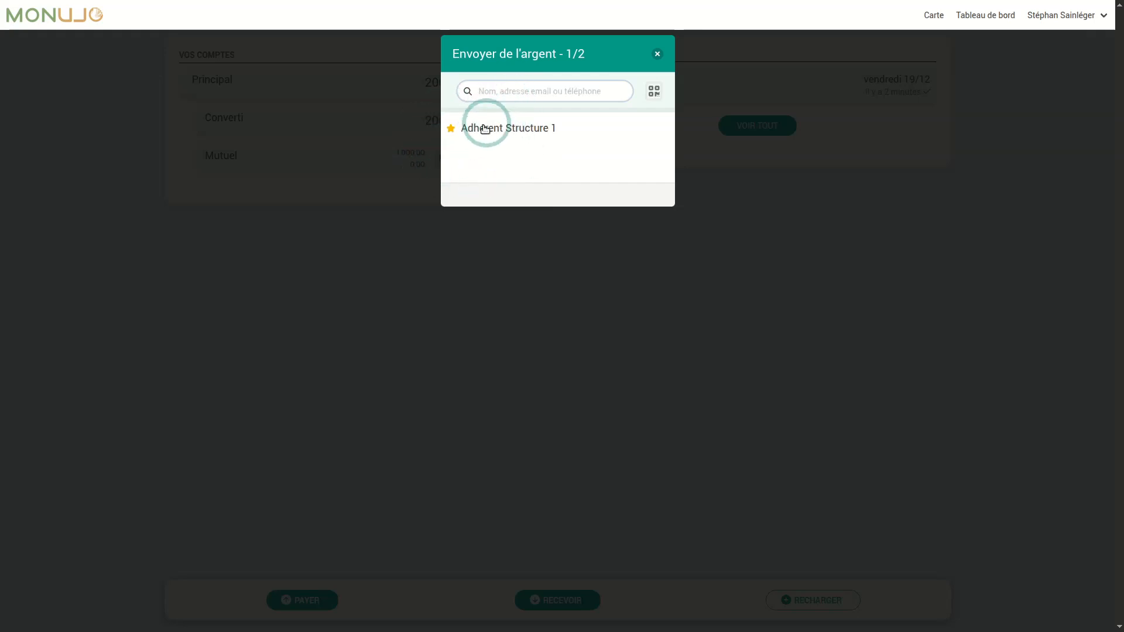
{"action": "type", "text": "stru"}
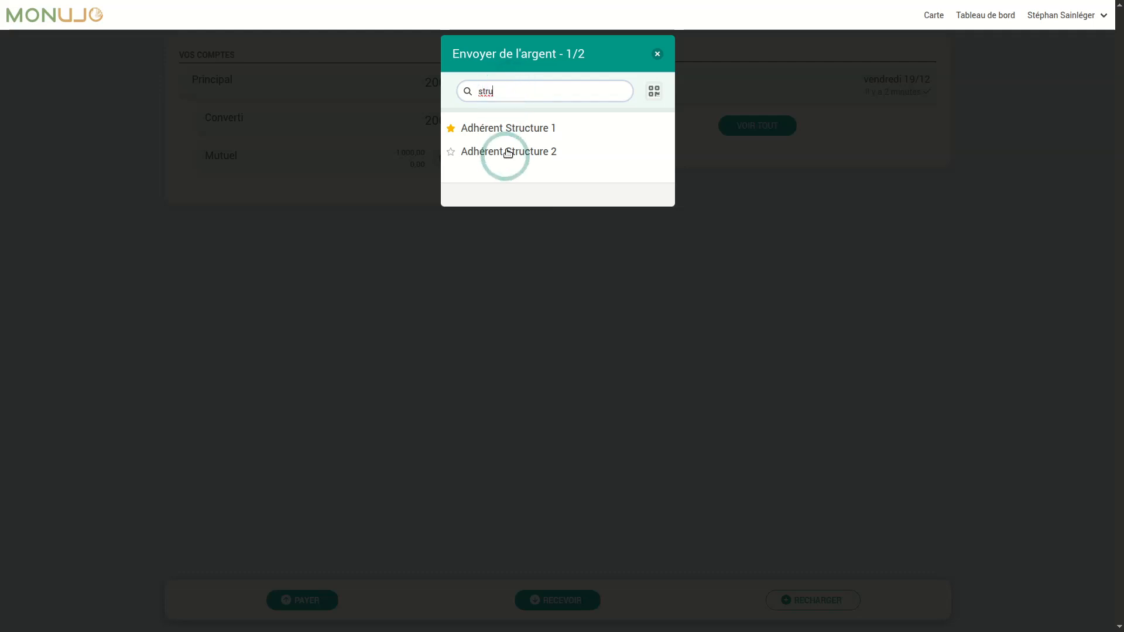
{"action": "left_click", "coordinate": [526, 128]}
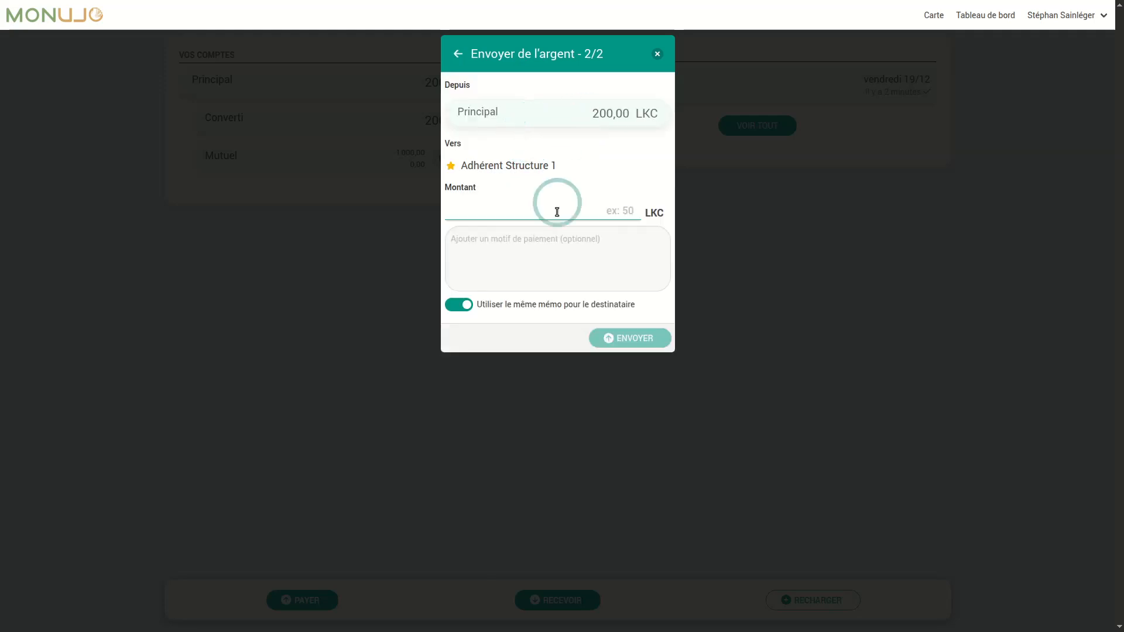
- Send 5 LKC to Adhérent Structure 1 with memo 'pour la démo', authorised by the wallet password
{"action": "type", "text": "5"}
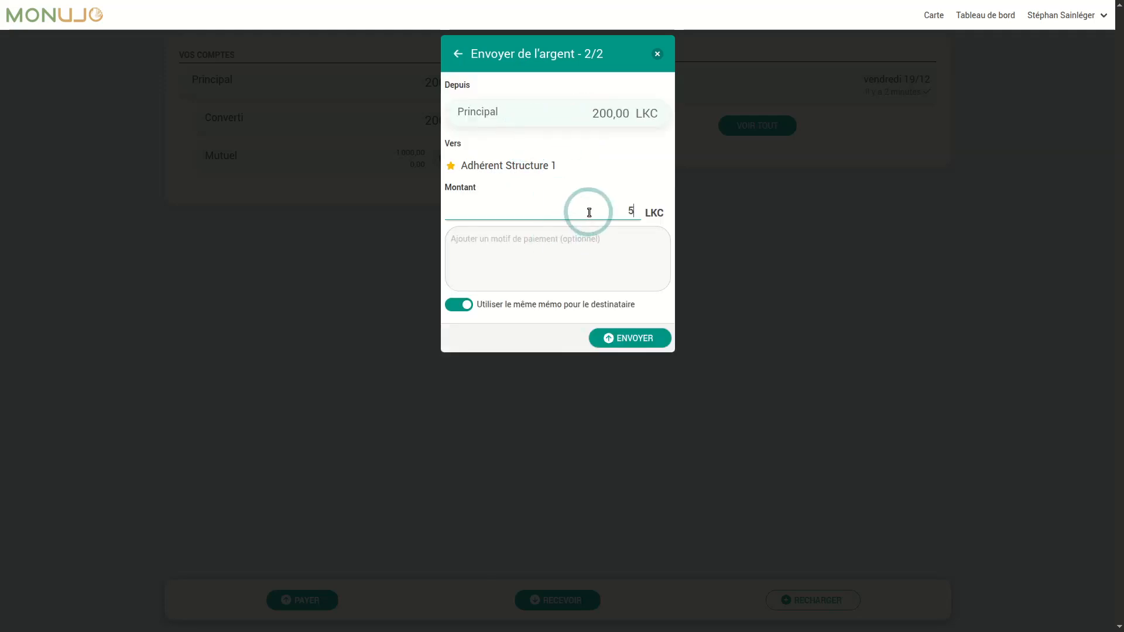
{"action": "left_click", "coordinate": [567, 258]}
{"action": "type", "text": "pour la démo"}
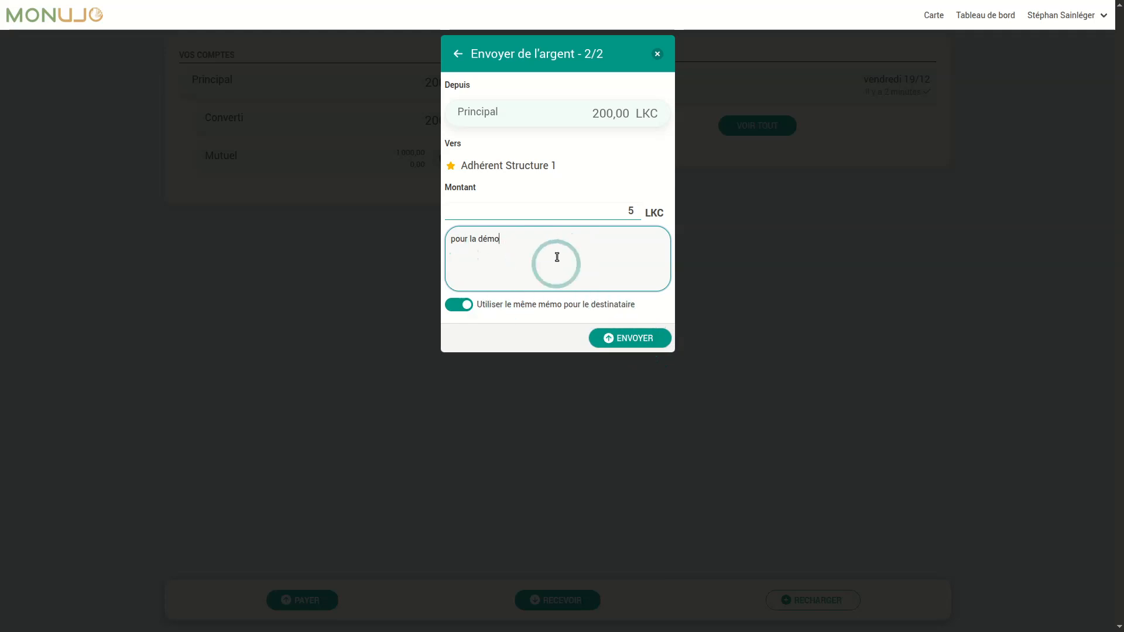
{"action": "left_click", "coordinate": [617, 339]}
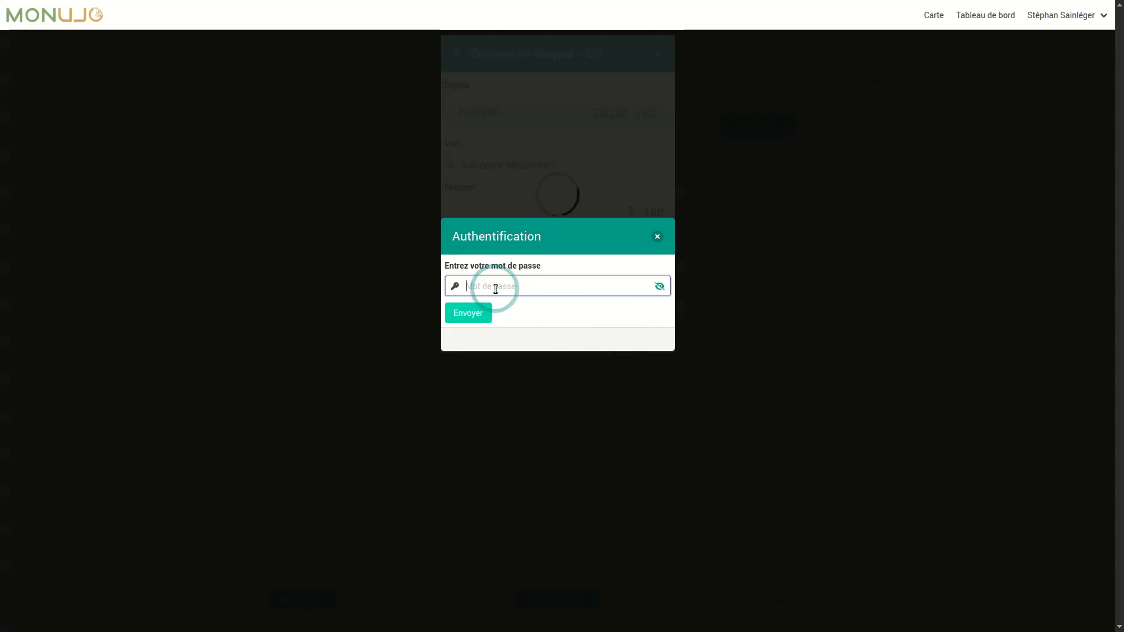
{"action": "type", "text": "aaaaaaaaaa"}
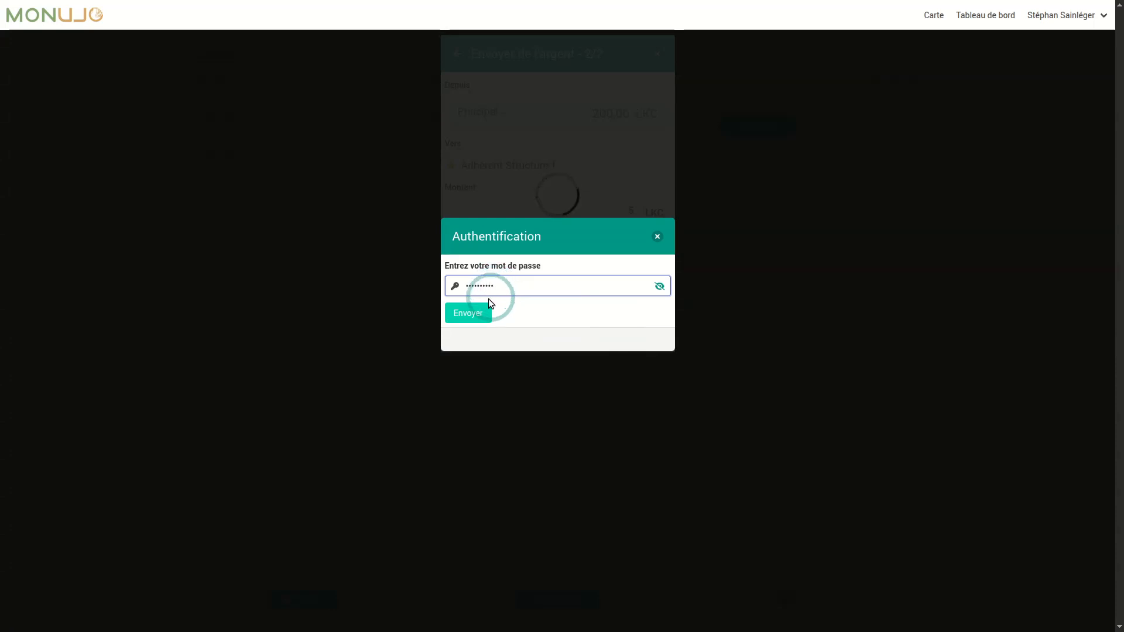
{"action": "left_click", "coordinate": [476, 313]}
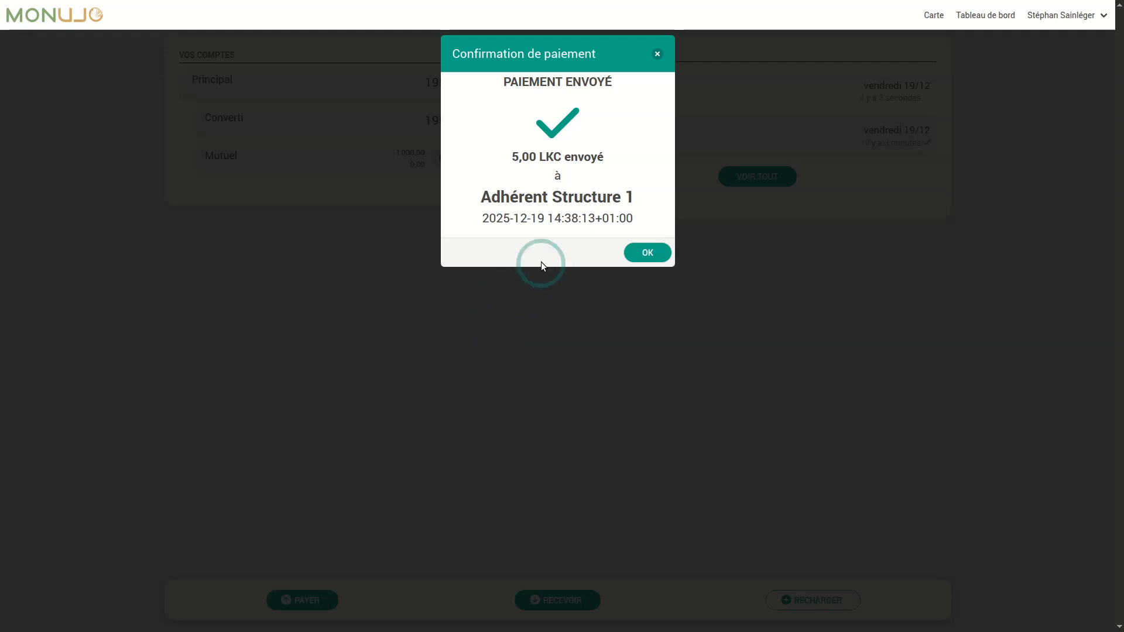
- Dismiss the payment confirmation, leaving Principal at 195,00 LKC, and begin another payment
{"action": "left_click", "coordinate": [648, 254]}
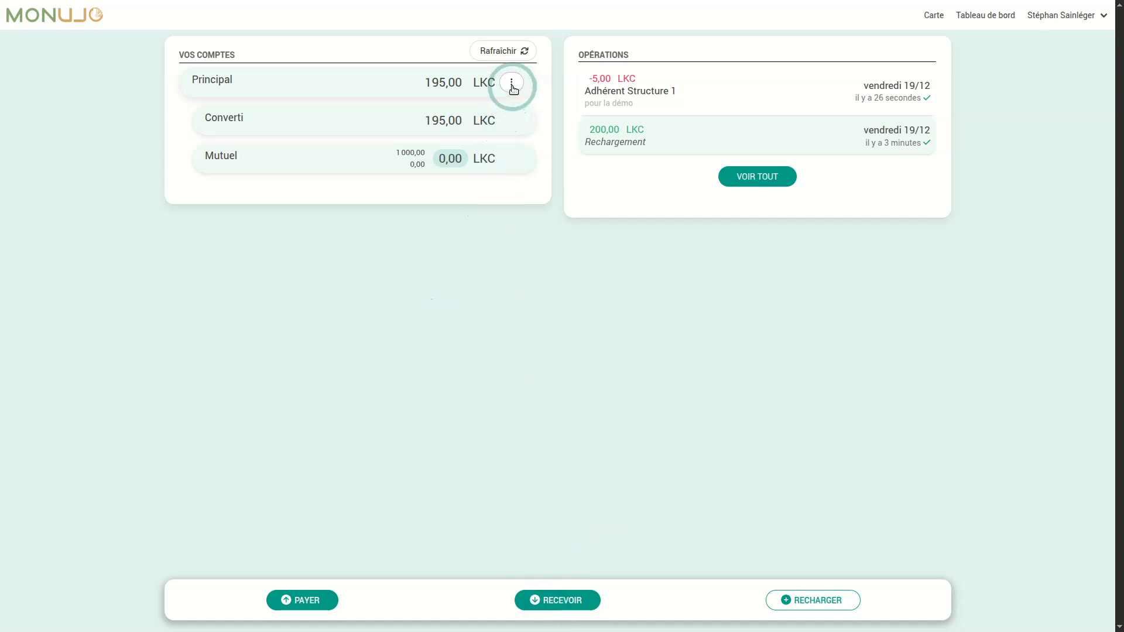
{"action": "left_click", "coordinate": [299, 600]}
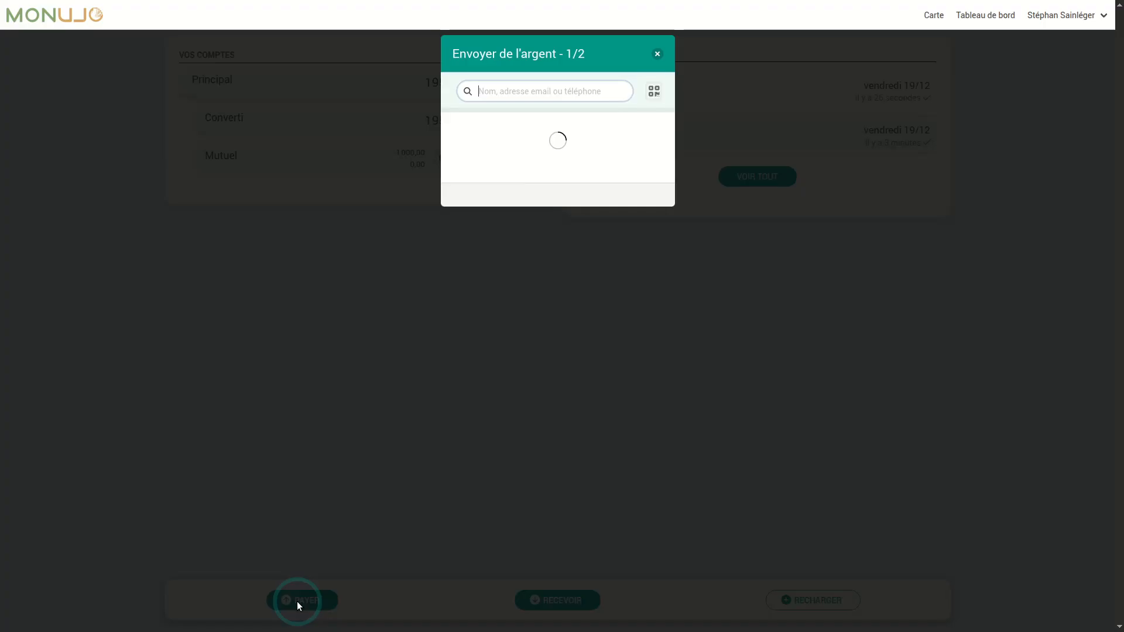
- Abandon the new payment after declining the camera QR-scan request
{"action": "left_click", "coordinate": [652, 94]}
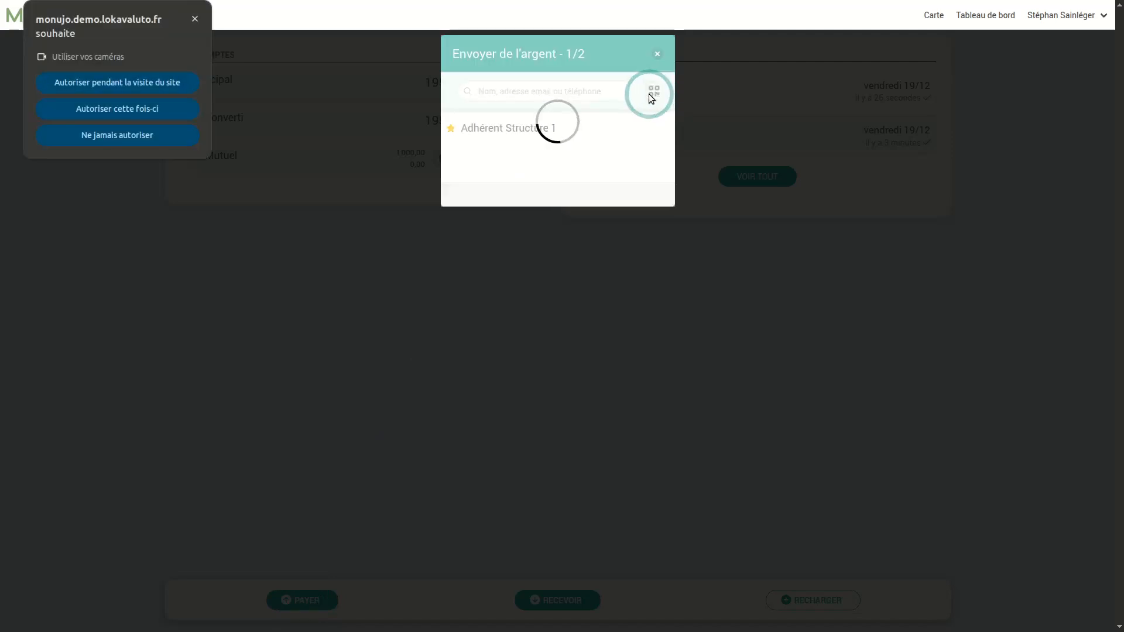
{"action": "left_click", "coordinate": [195, 19]}
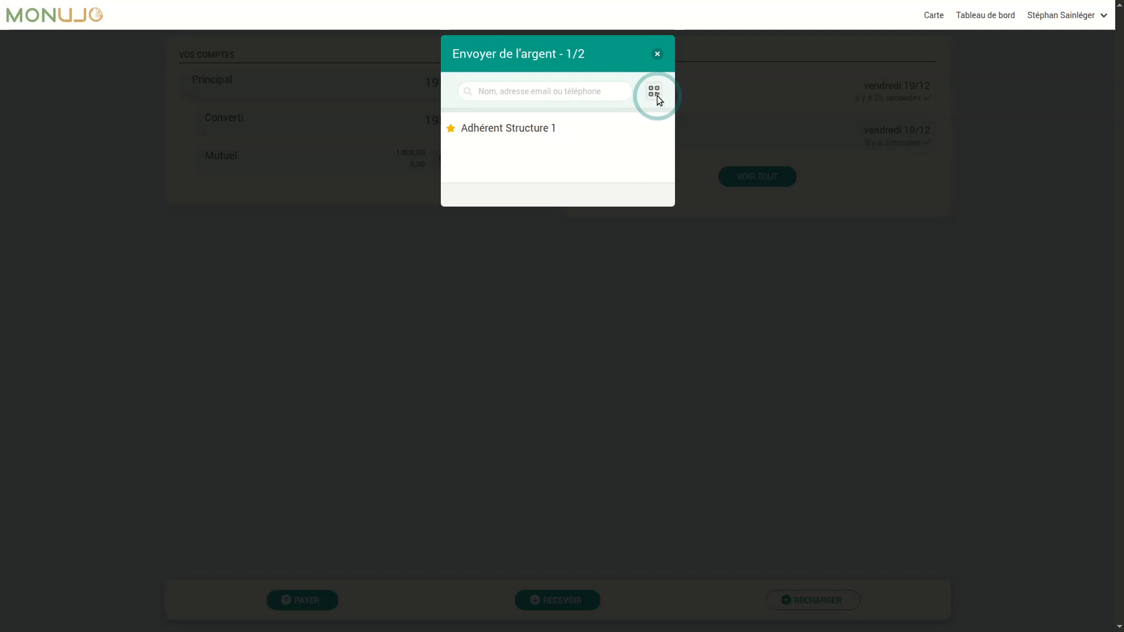
{"action": "left_click", "coordinate": [656, 55]}
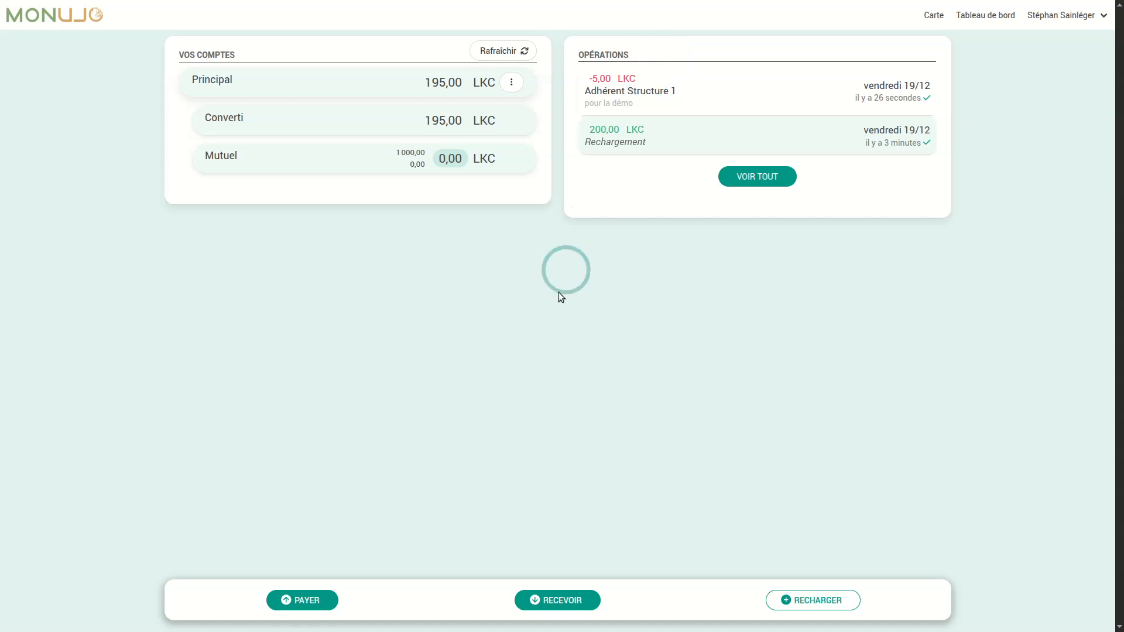
- Display the Principal account's QR code from its ⋮ menu, then close it
{"action": "left_click", "coordinate": [511, 81]}
{"action": "left_click", "coordinate": [542, 109]}
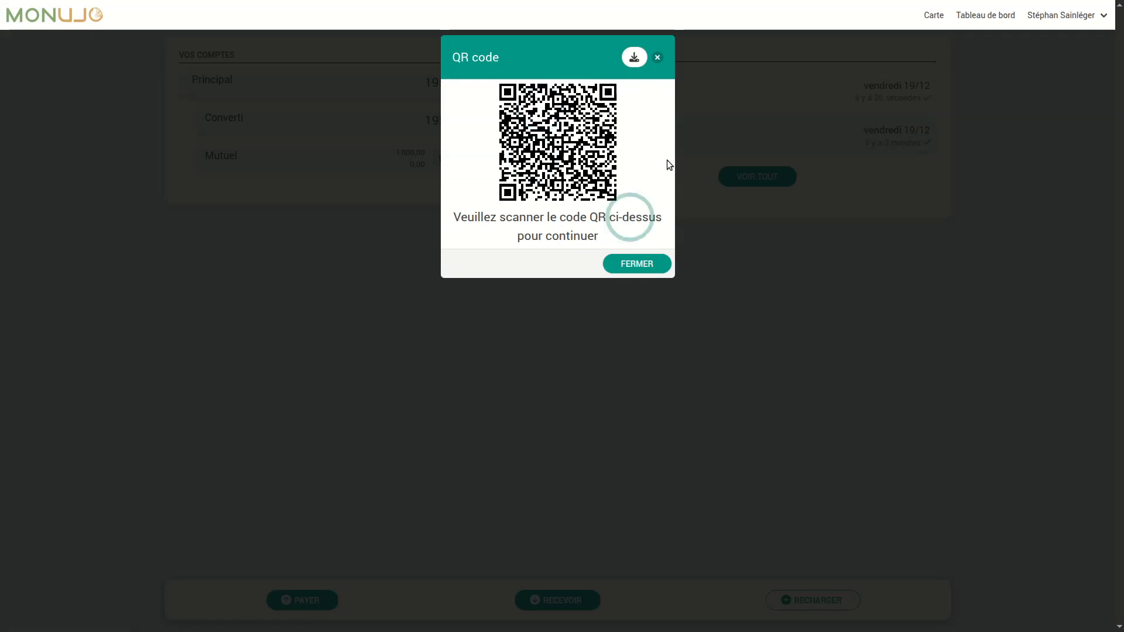
{"action": "left_click", "coordinate": [658, 57]}
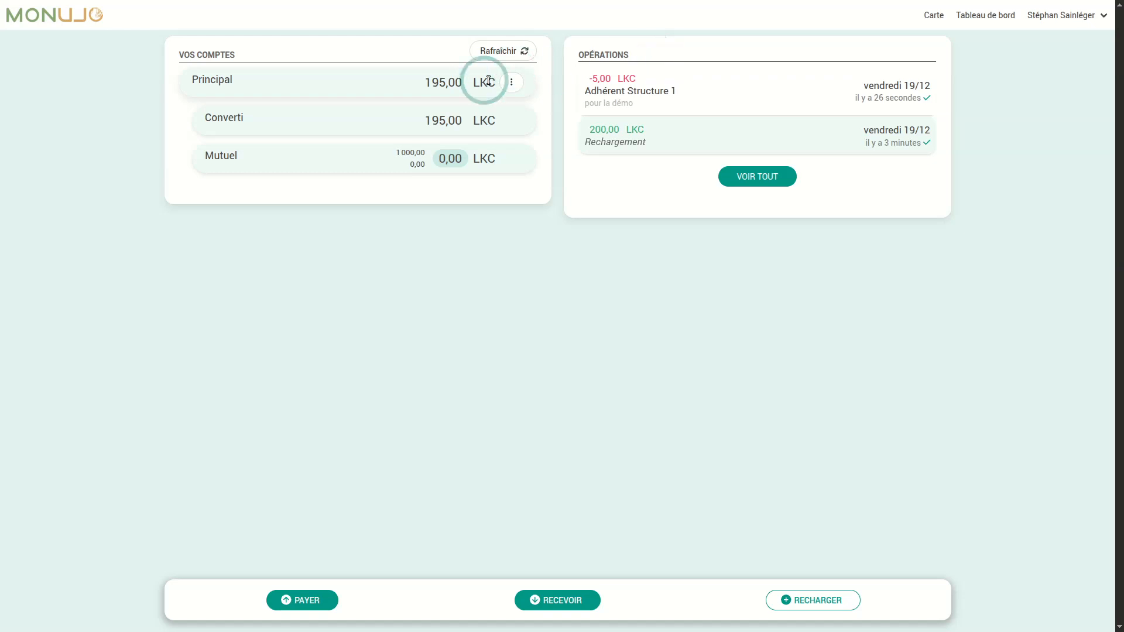
{"action": "left_click", "coordinate": [563, 600]}
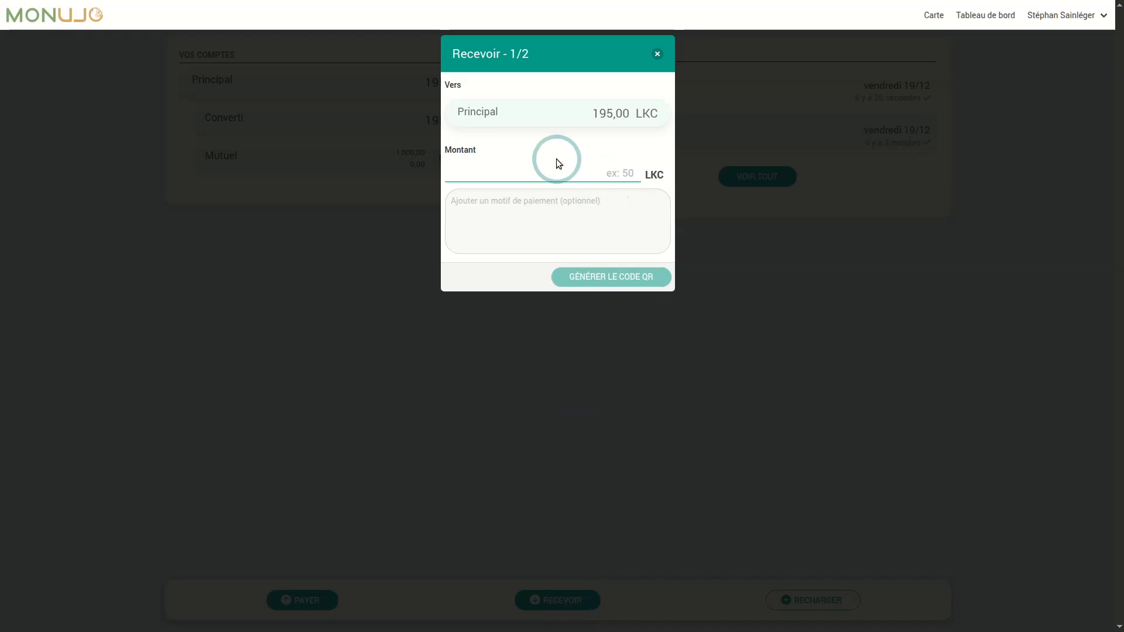
{"action": "type", "text": "158"}
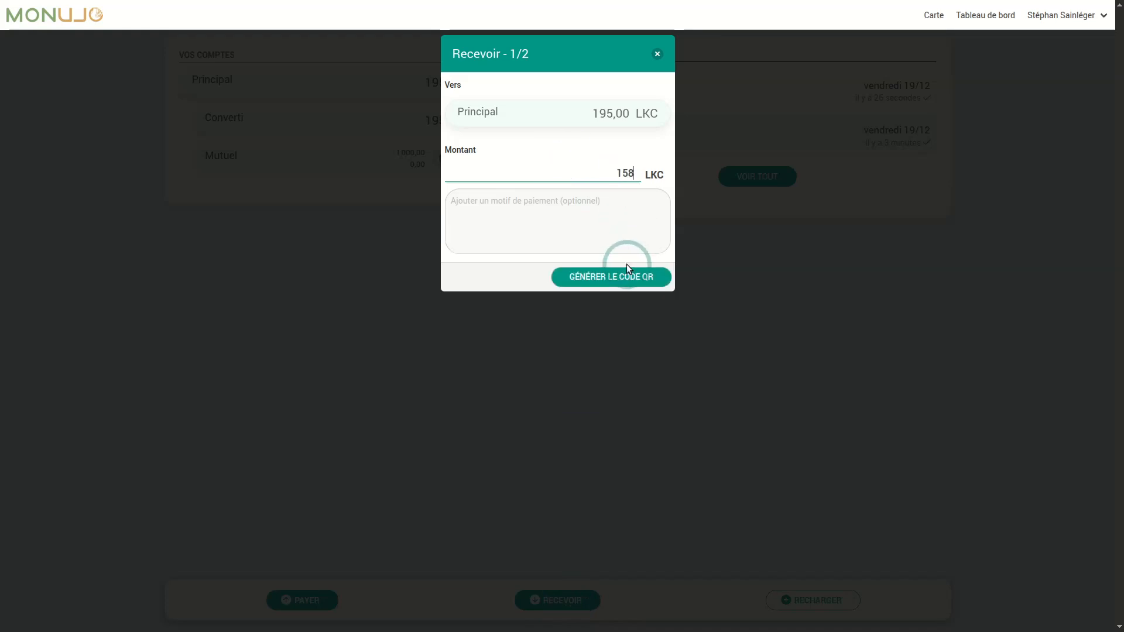
{"action": "left_click", "coordinate": [611, 277]}
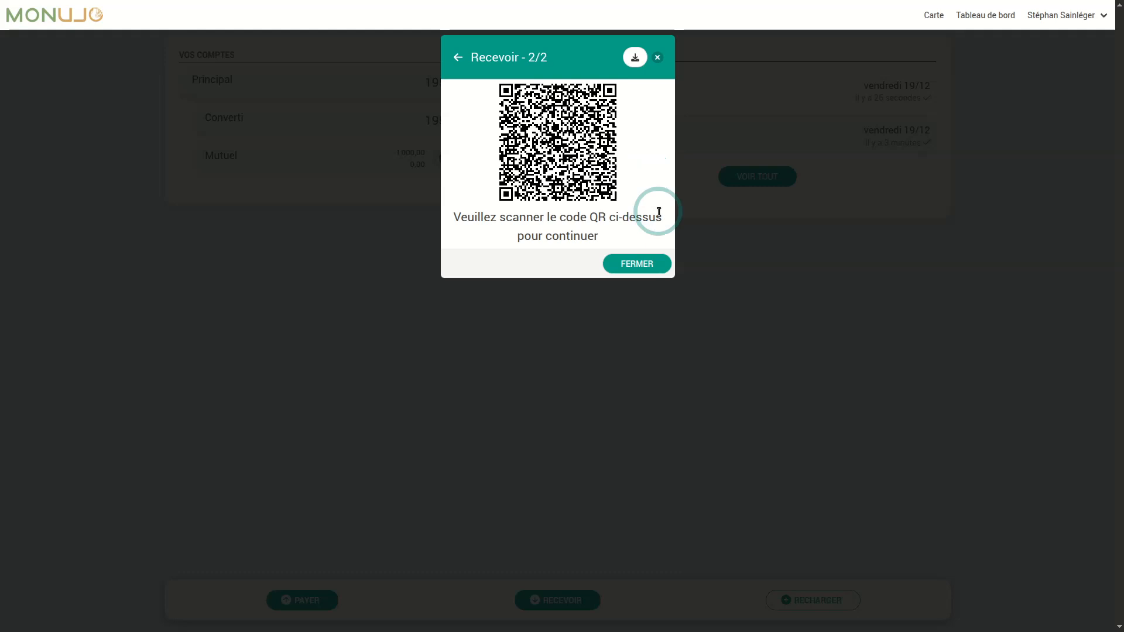
{"action": "left_click", "coordinate": [638, 264]}
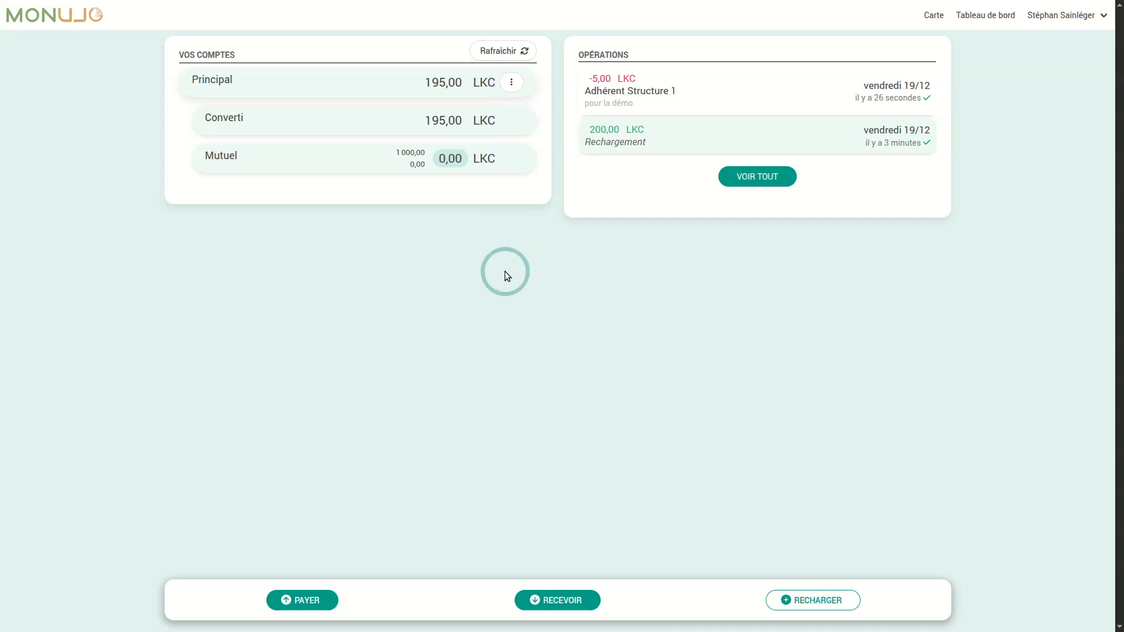
- Request a 50 LKC reconversion from the Principal account
{"action": "left_click", "coordinate": [512, 85]}
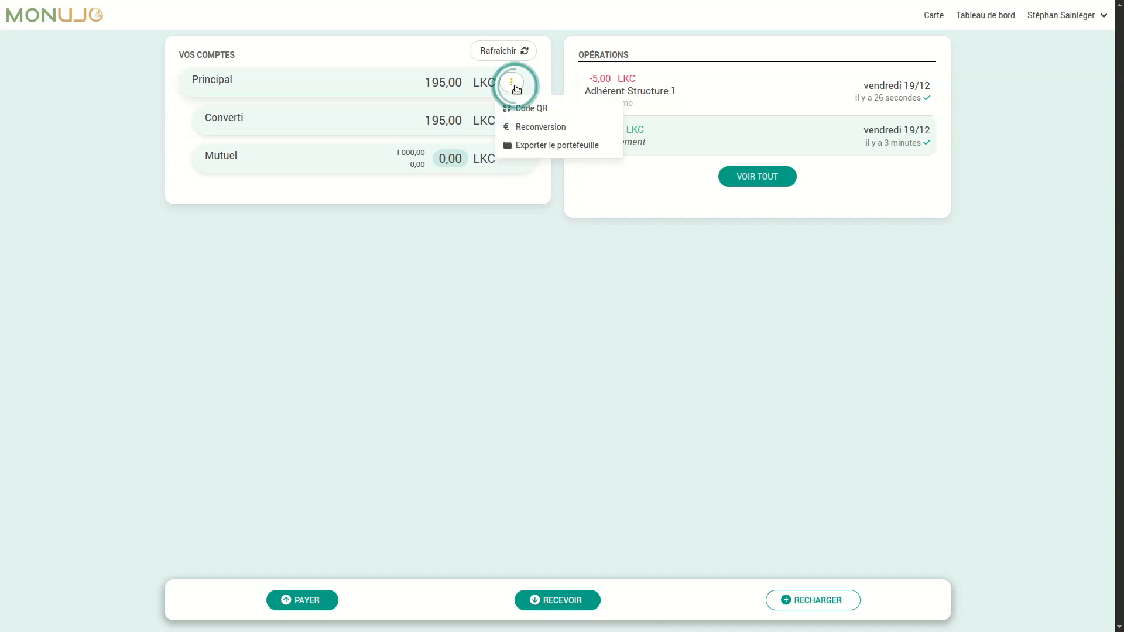
{"action": "left_click", "coordinate": [537, 129]}
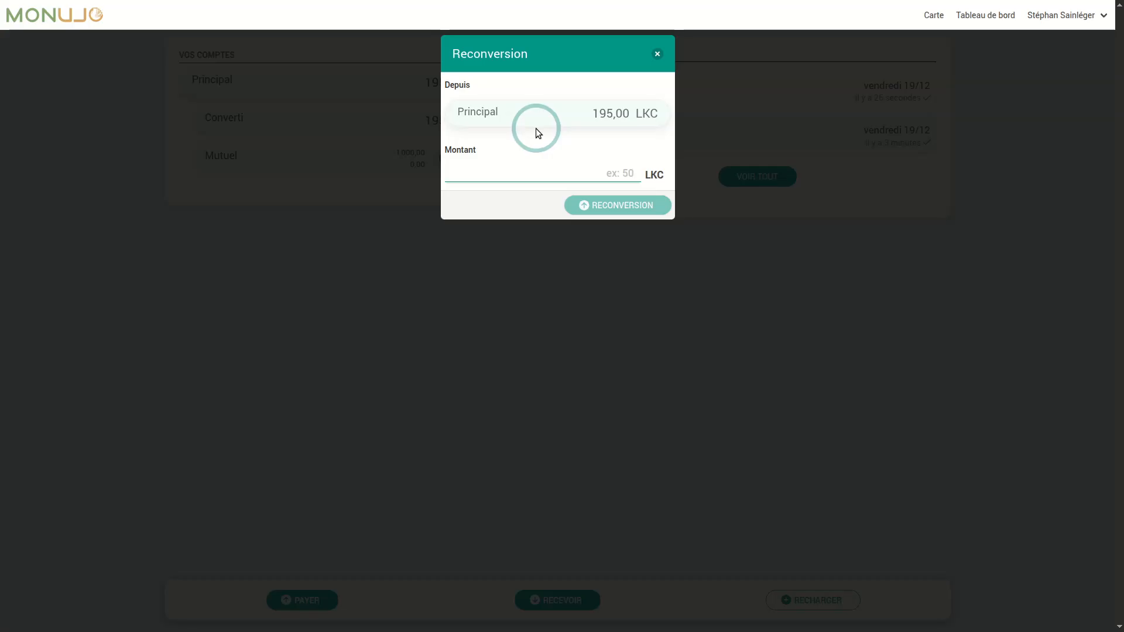
{"action": "type", "text": "50"}
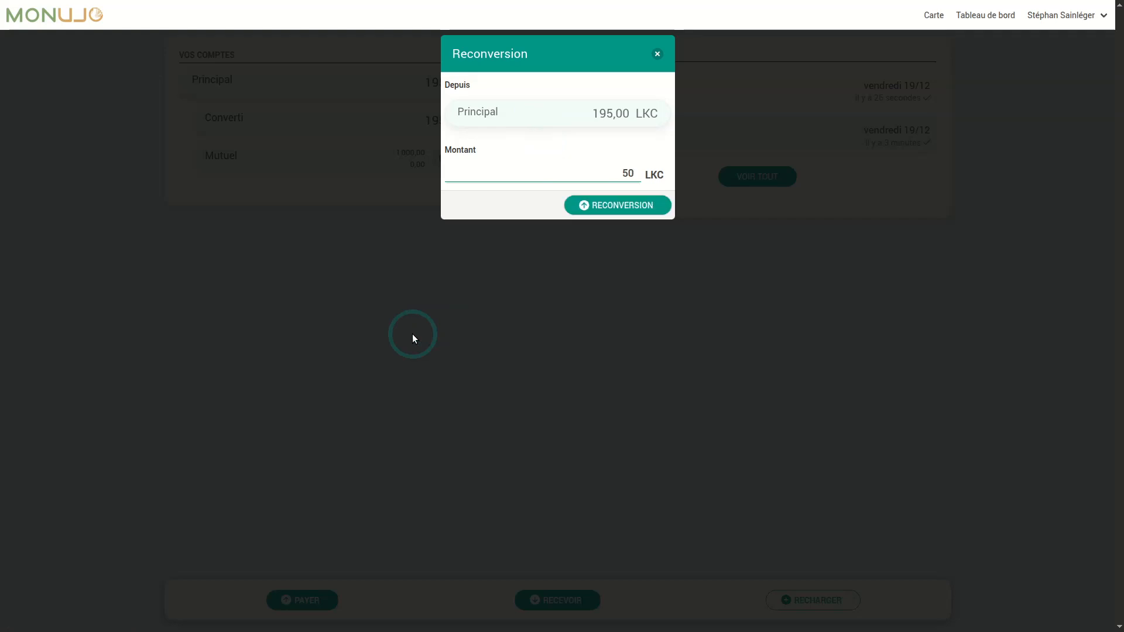
{"action": "left_click", "coordinate": [613, 209]}
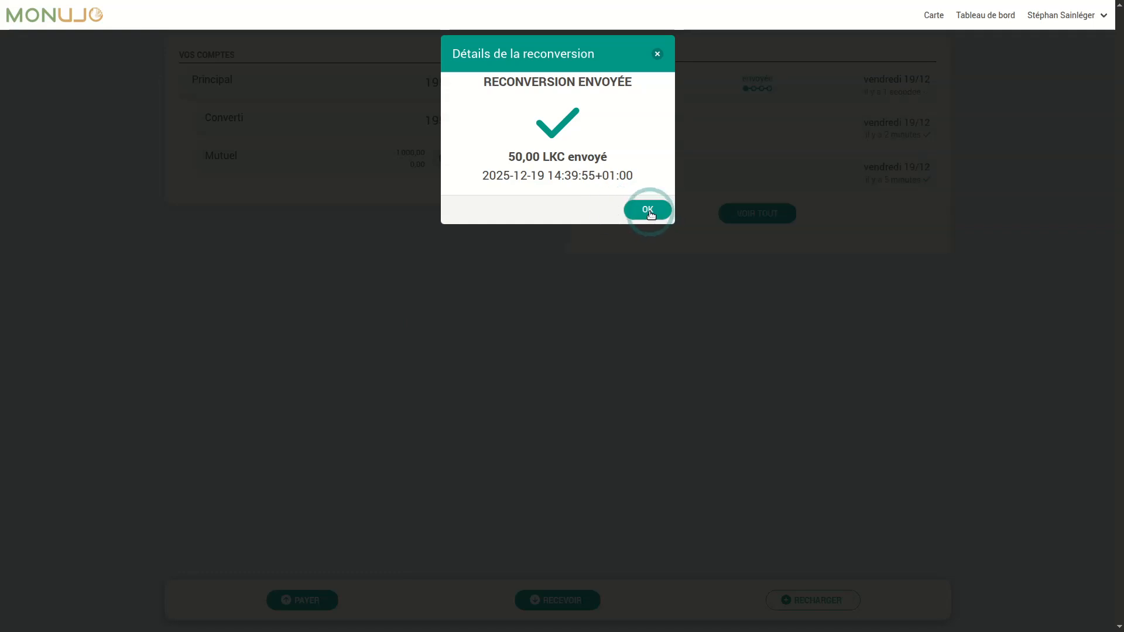
- Close the reconversion confirmation, refresh balances to 145,00 LKC, and bring Odoo forward
{"action": "left_click", "coordinate": [649, 211]}
{"action": "left_click", "coordinate": [516, 51]}
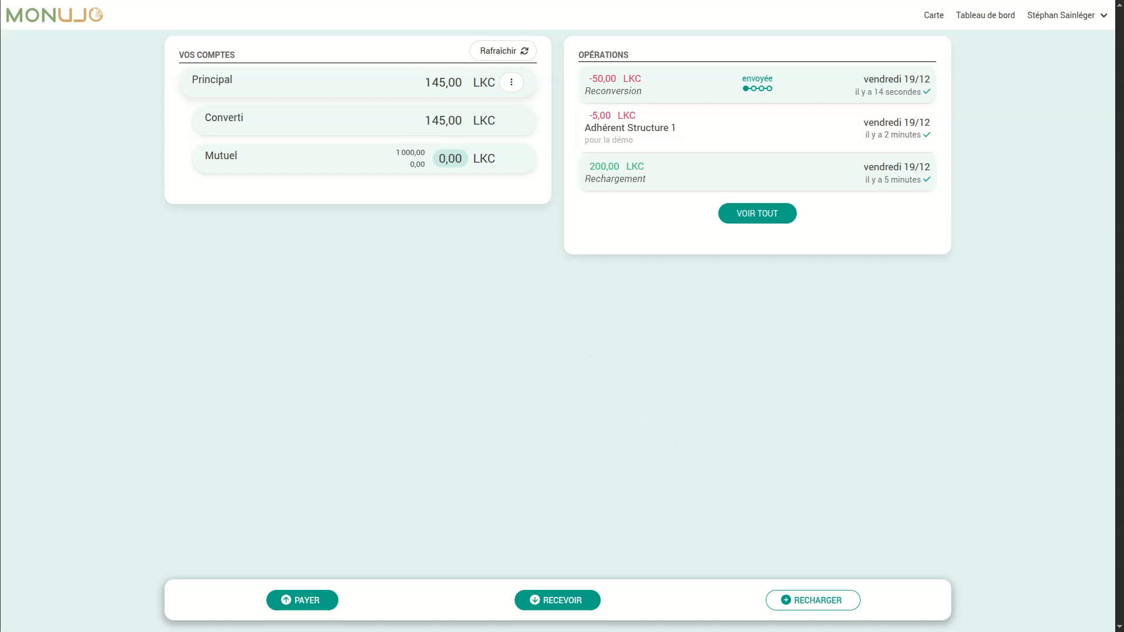
{"action": "left_click_drag", "start_coordinate": [555, 196], "coordinate": [731, 16]}
- Put Odoo in full screen and open Monnaies numériques to its Portefeuilles list
{"action": "key", "text": "F11"}
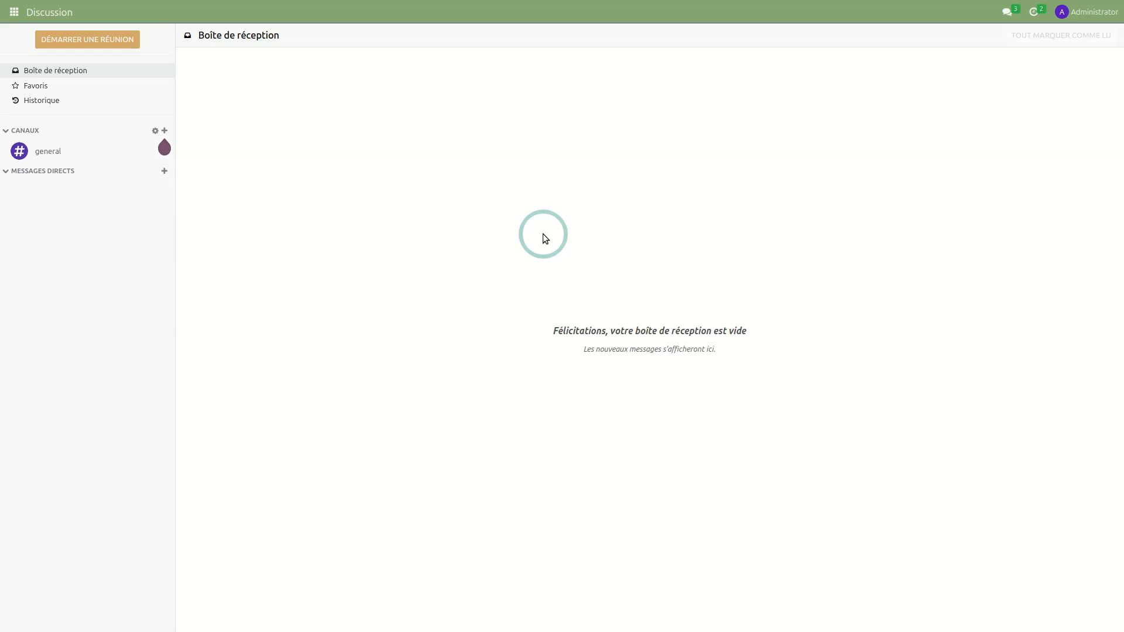
{"action": "left_click", "coordinate": [14, 13]}
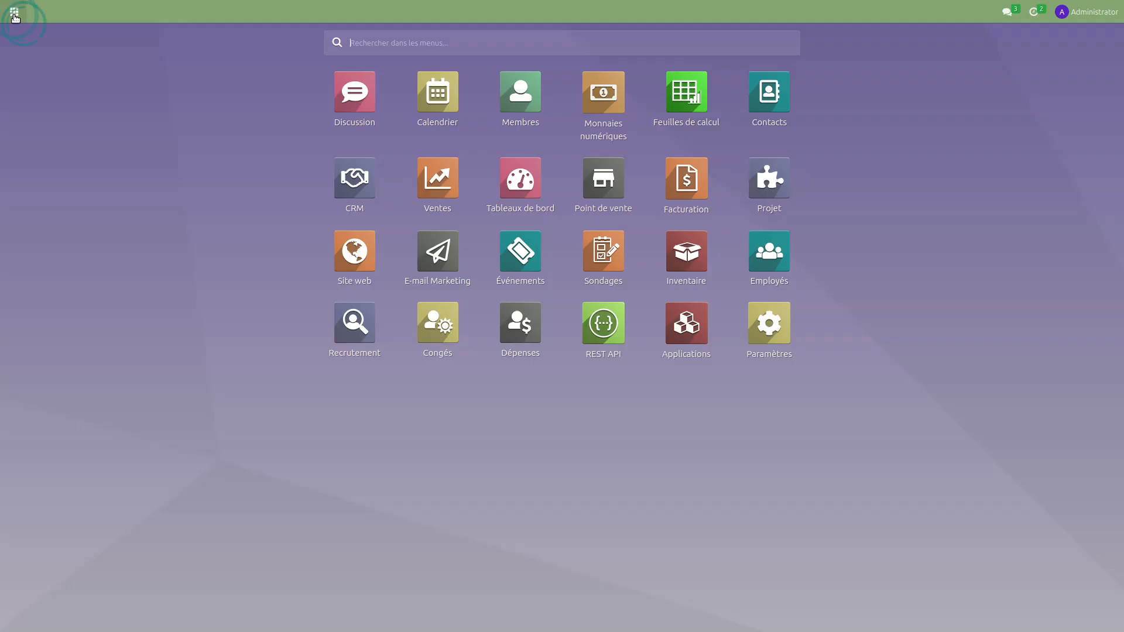
{"action": "left_click", "coordinate": [607, 101]}
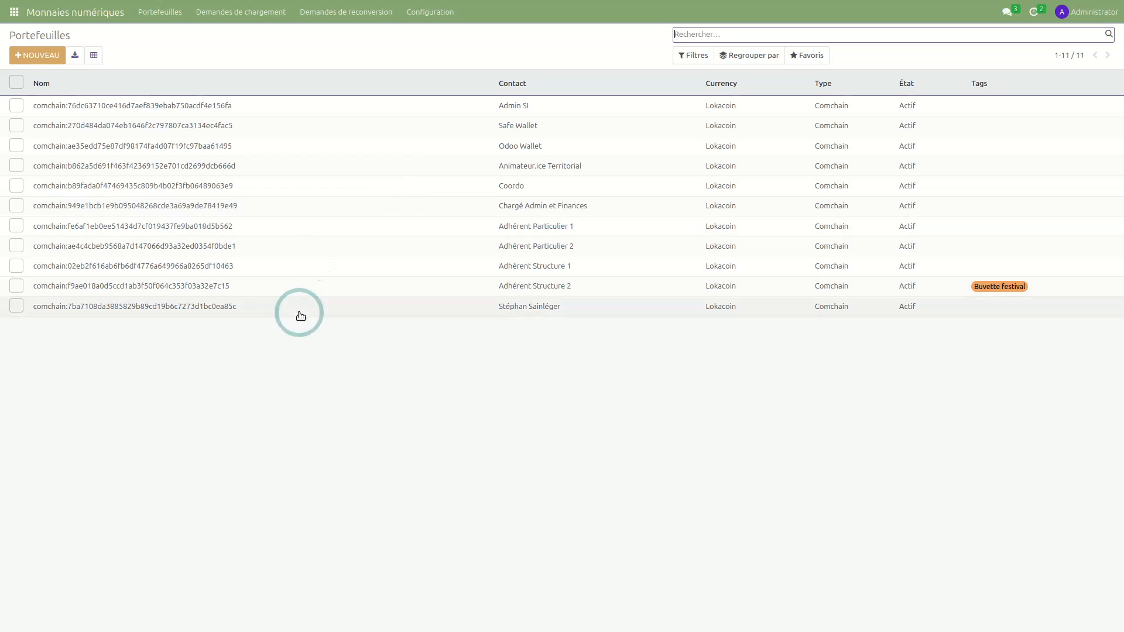
- Confirm the last wallet still allows reconversions and recharges, then open Demandes de chargement
{"action": "left_click", "coordinate": [319, 310]}
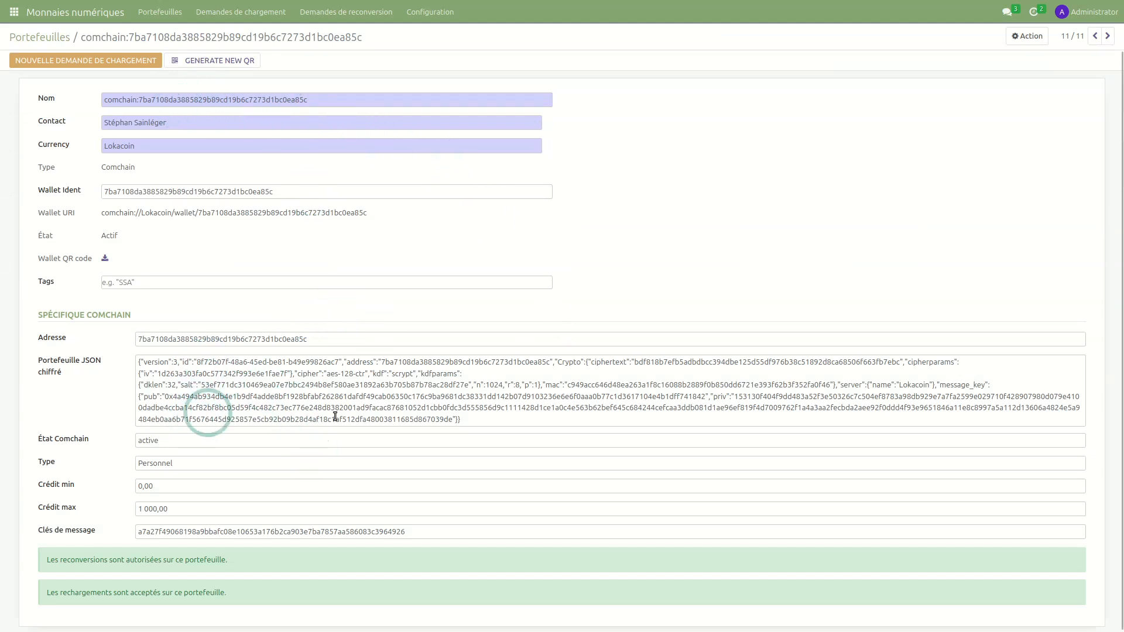
{"action": "left_click_drag", "start_coordinate": [59, 559], "coordinate": [178, 579]}
{"action": "left_click", "coordinate": [97, 562]}
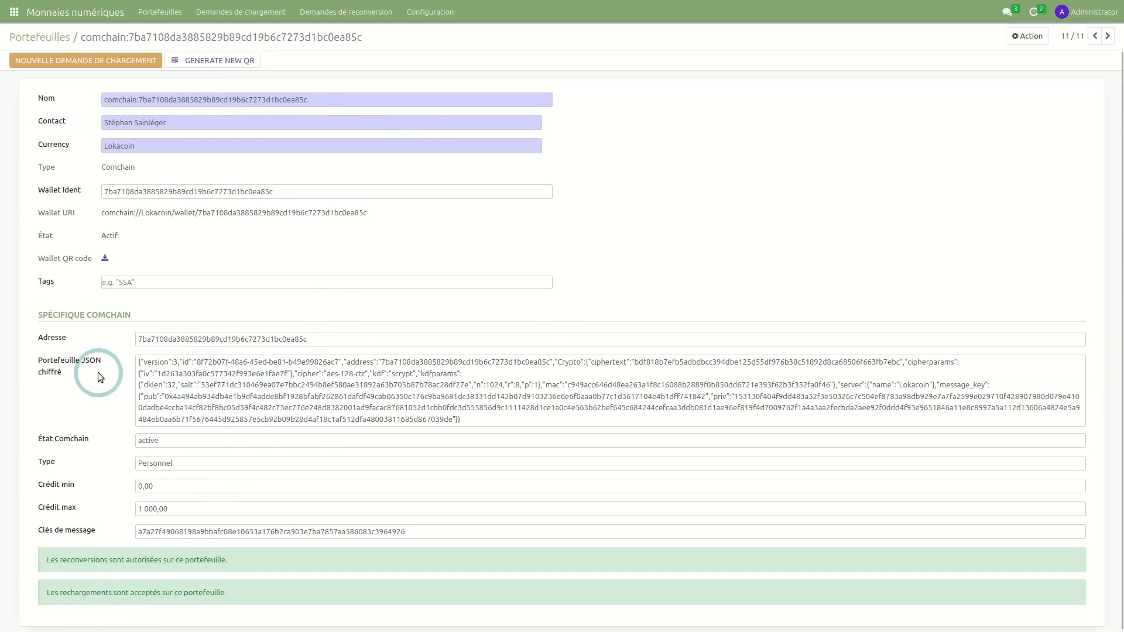
{"action": "left_click", "coordinate": [59, 38]}
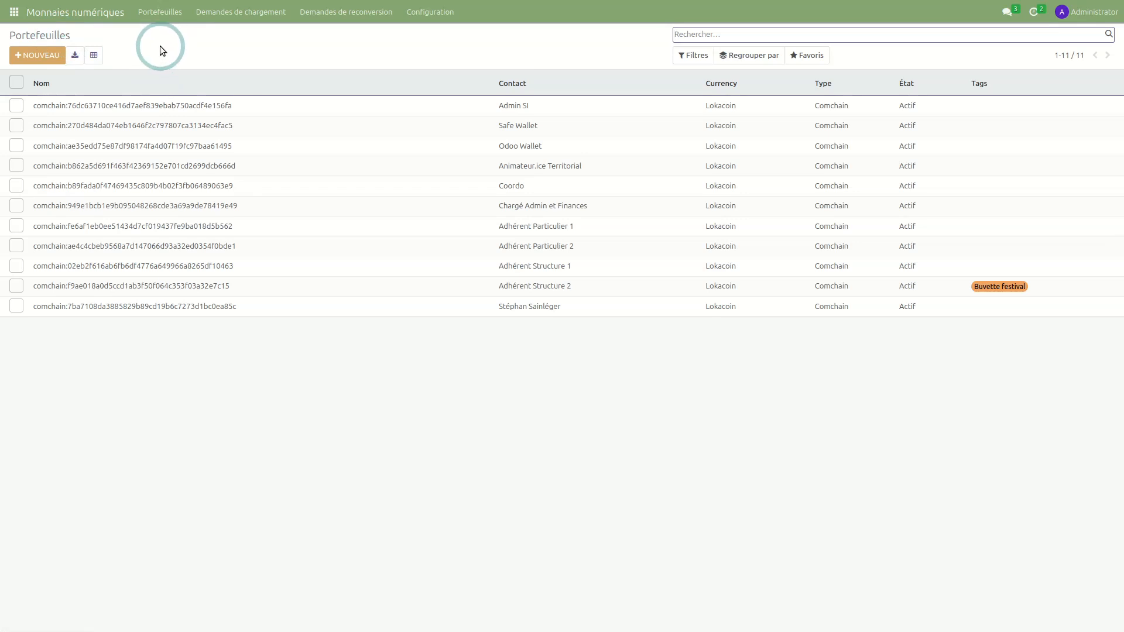
{"action": "left_click", "coordinate": [232, 18]}
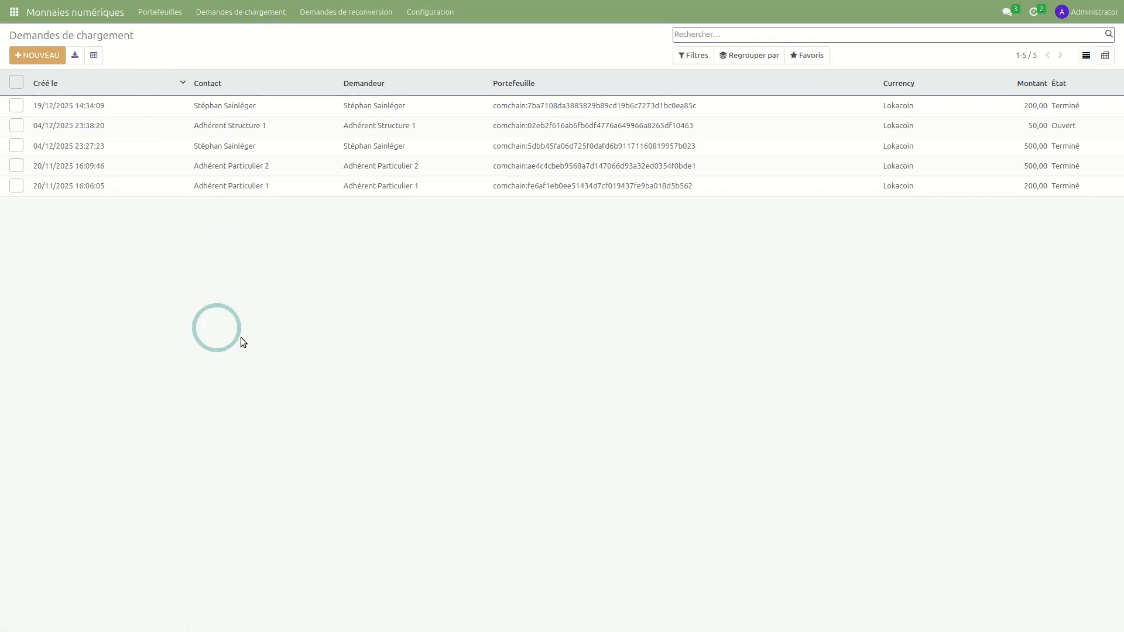
- Review the Terminé 200,00 recharge request of 19/12/2025 and its transaction message
{"action": "left_click", "coordinate": [302, 114]}
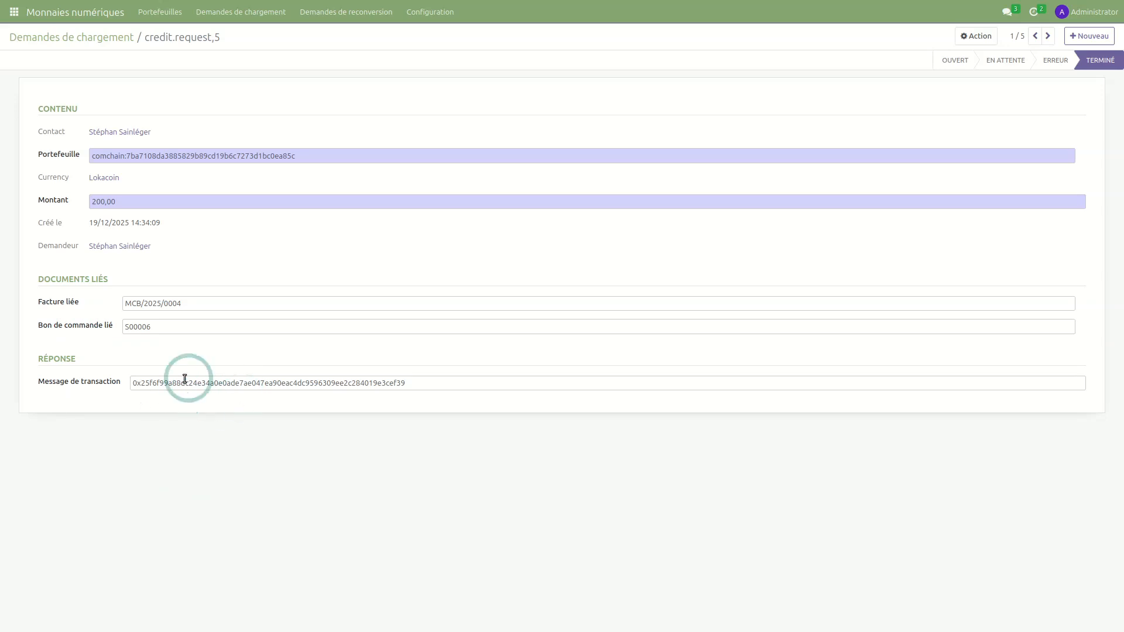
{"action": "triple_click", "coordinate": [290, 383]}
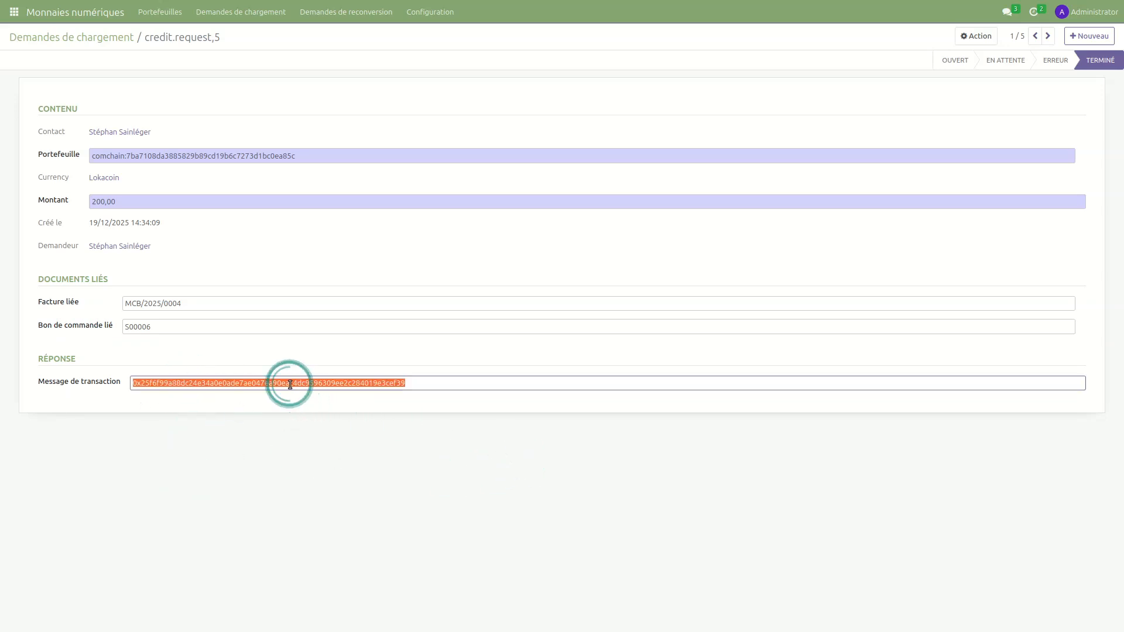
{"action": "left_click", "coordinate": [546, 467]}
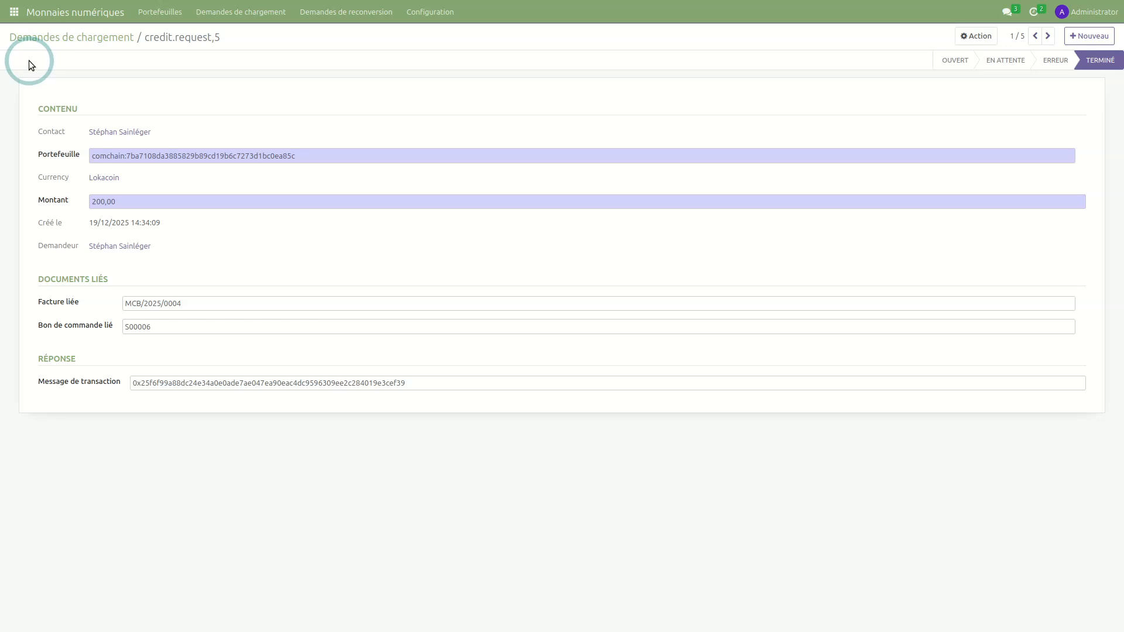
{"action": "left_click", "coordinate": [14, 12]}
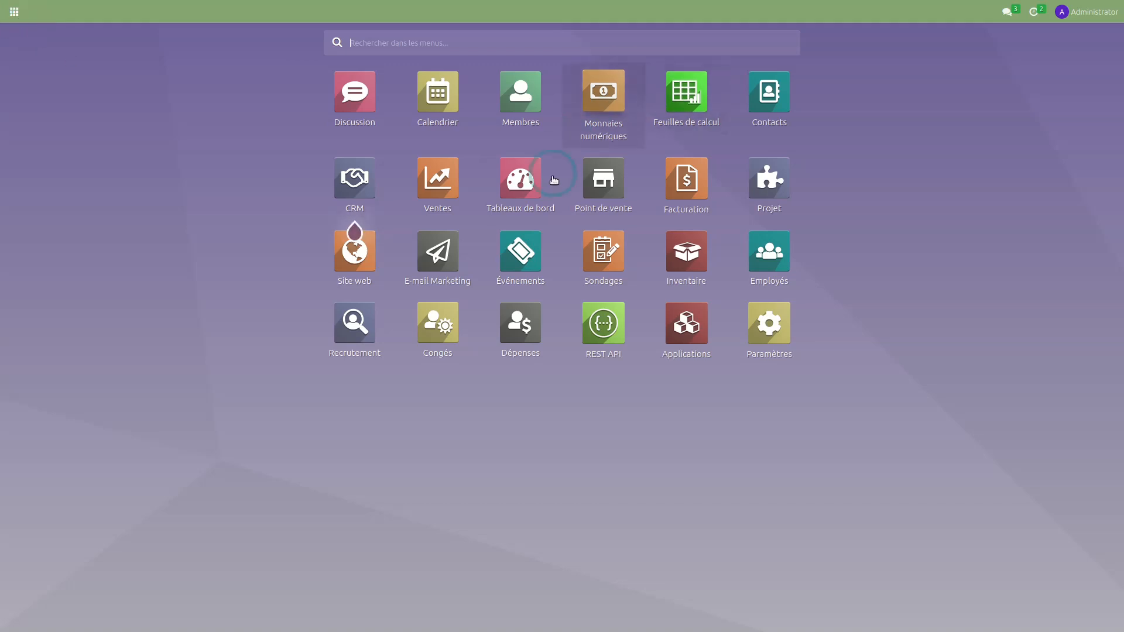
- Review a Change particulier [nom] contract's monthly 1,00 € Monnaie numérique line in Facturation
{"action": "left_click", "coordinate": [689, 178]}
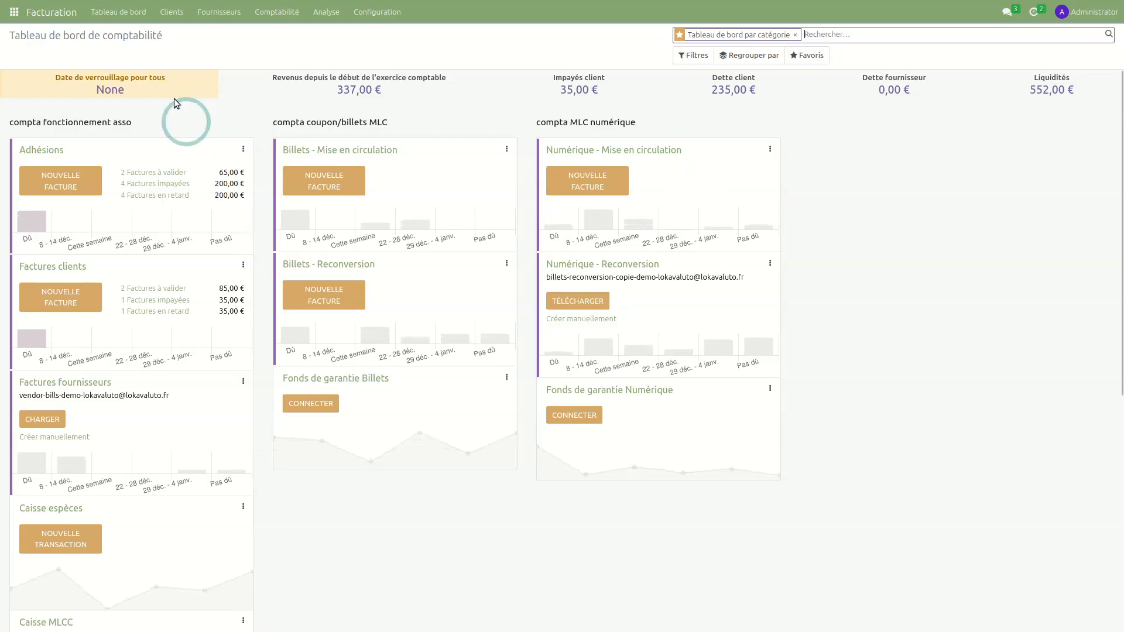
{"action": "left_click", "coordinate": [171, 12]}
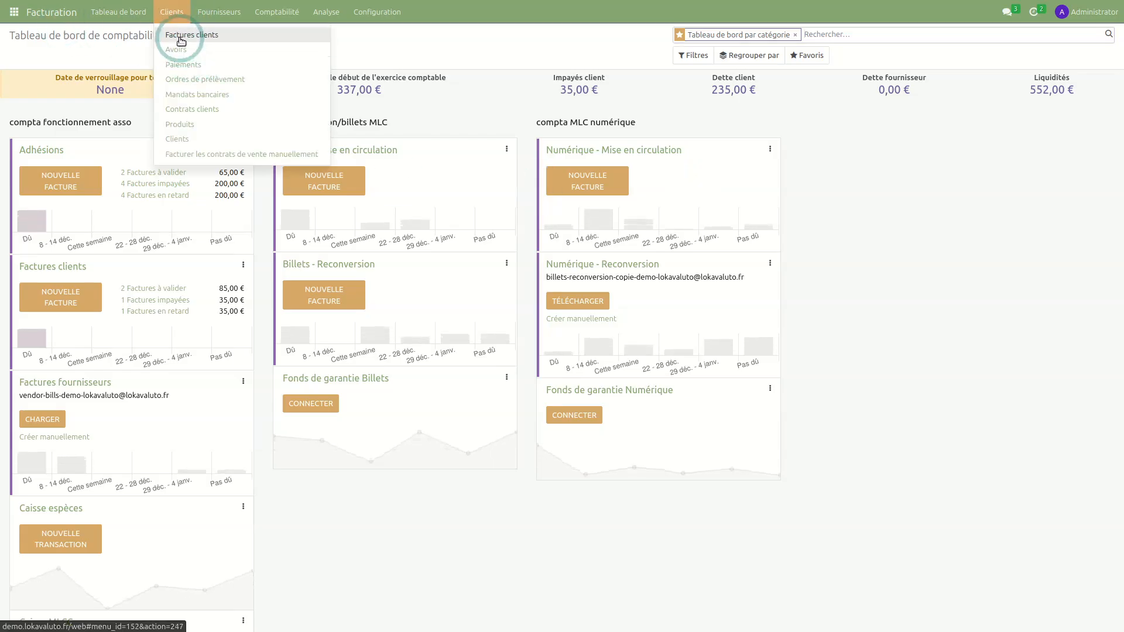
{"action": "left_click", "coordinate": [181, 109]}
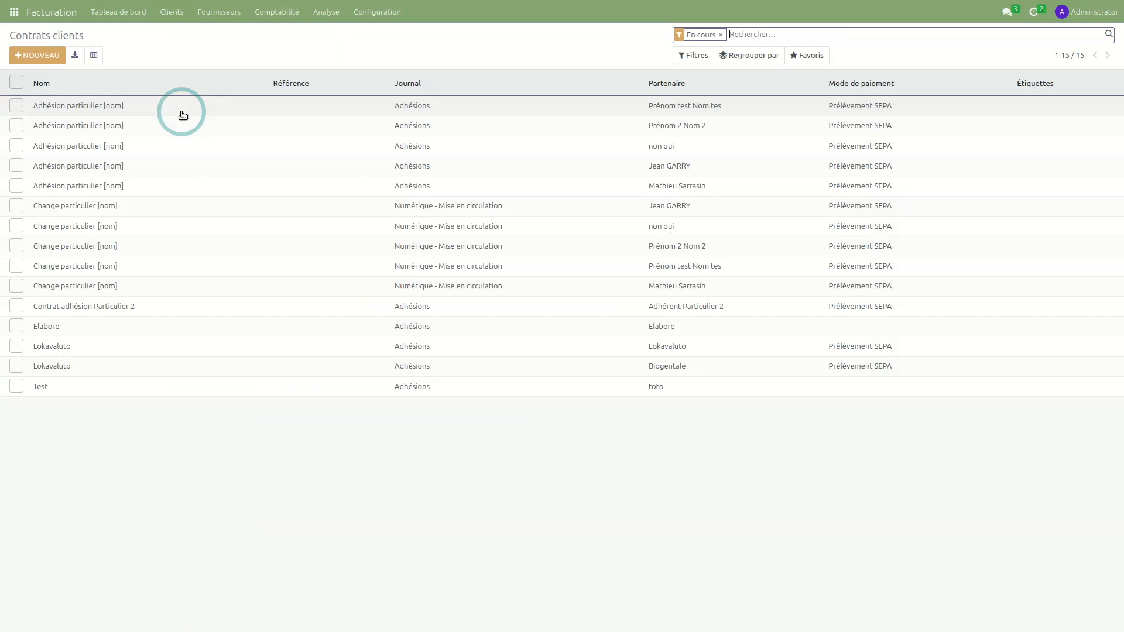
{"action": "left_click", "coordinate": [222, 510]}
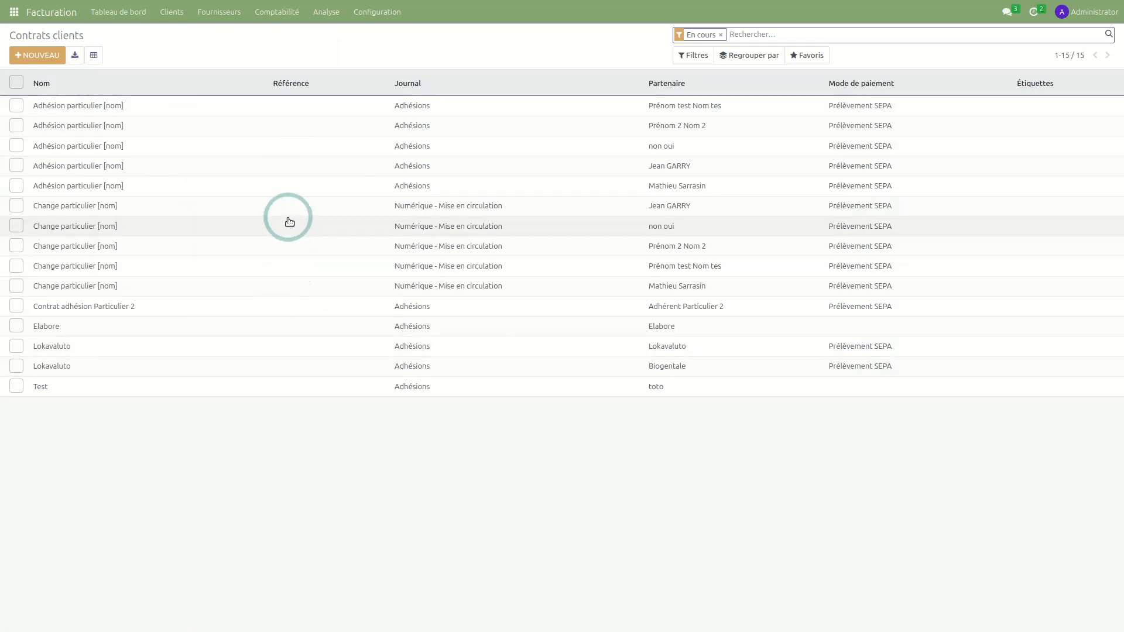
{"action": "left_click", "coordinate": [263, 206]}
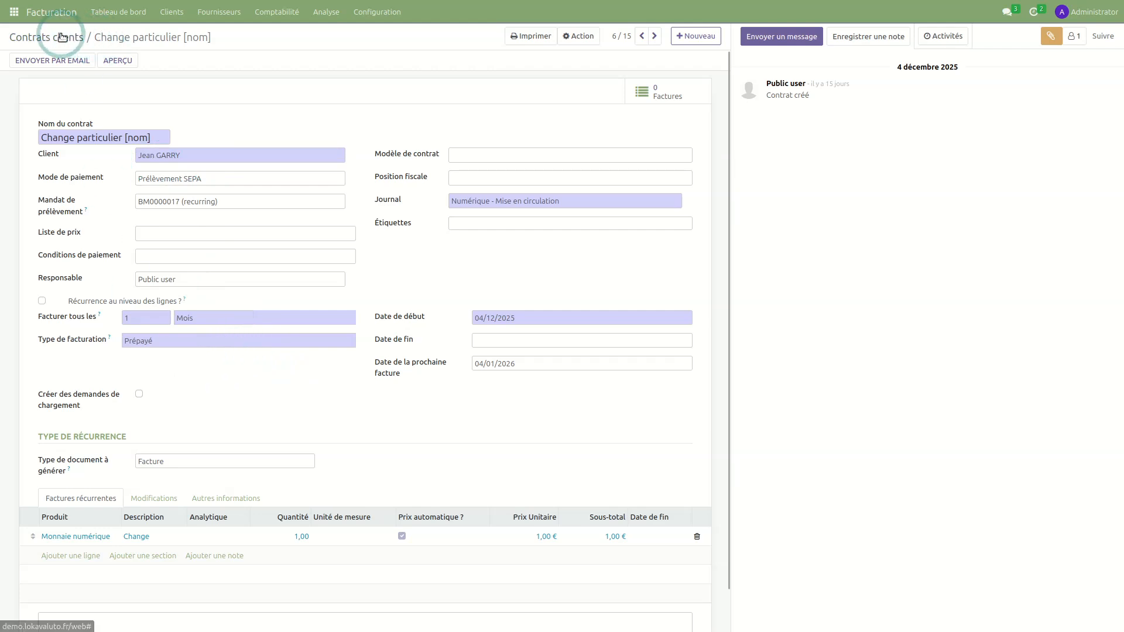
{"action": "left_click", "coordinate": [13, 19]}
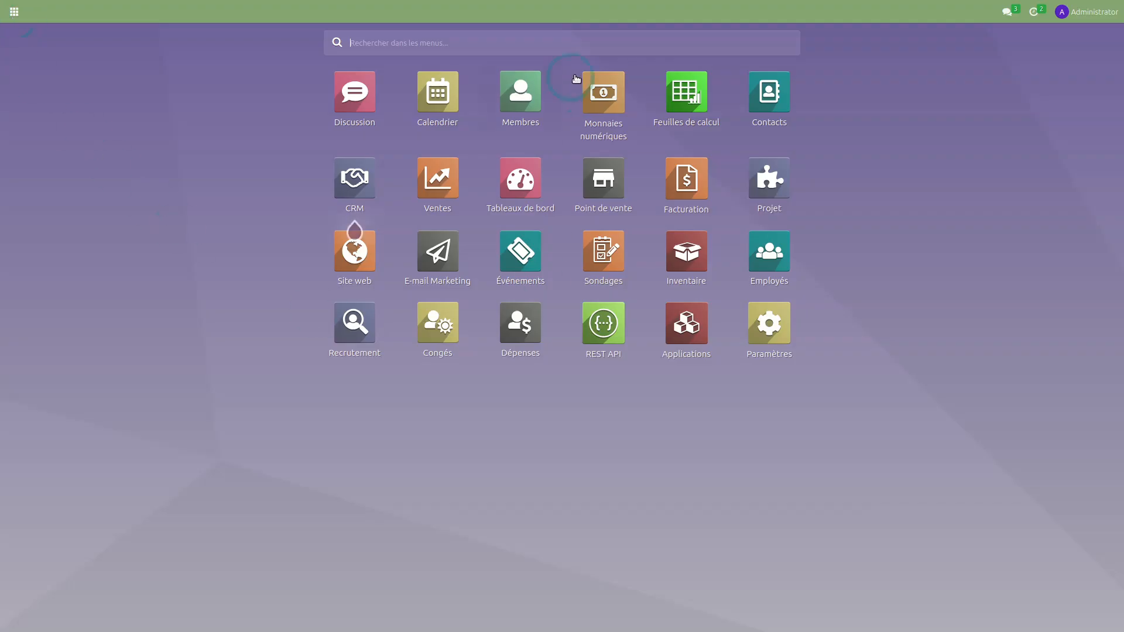
- Review the Demandes de chargement and Demandes de reconversion lists, including the paid 100,00 request
{"action": "left_click", "coordinate": [610, 102]}
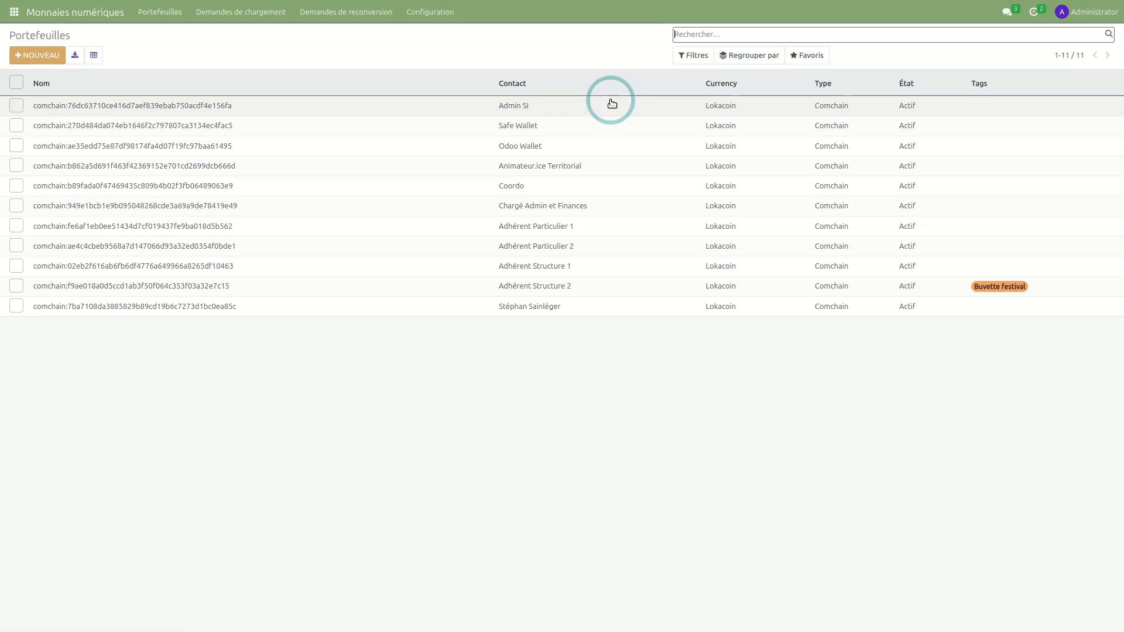
{"action": "left_click", "coordinate": [246, 12]}
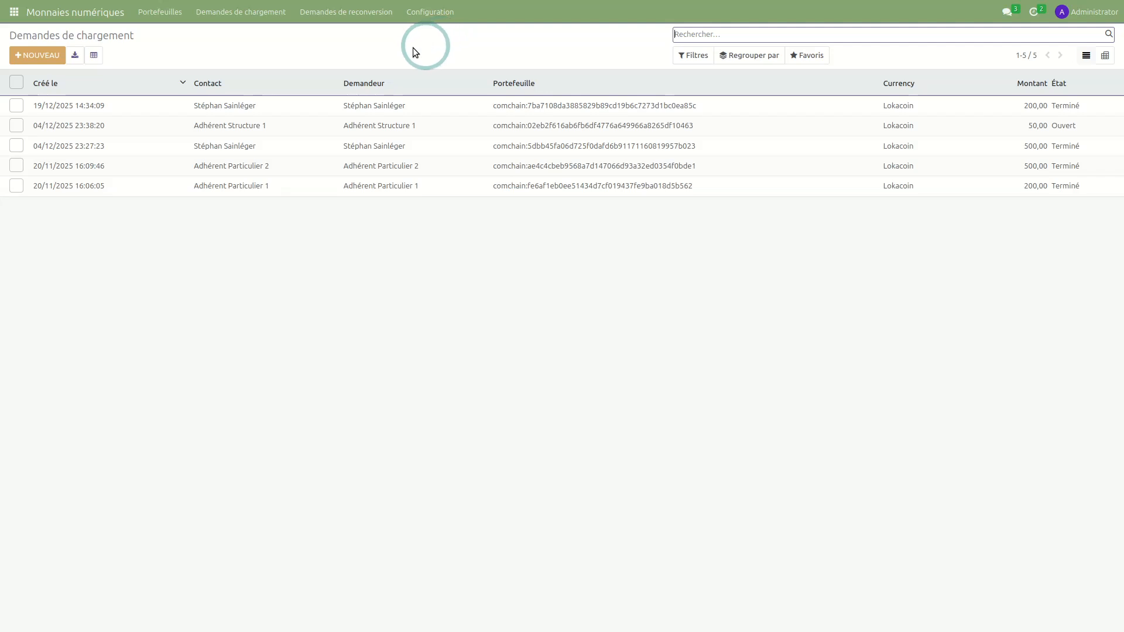
{"action": "left_click", "coordinate": [340, 21]}
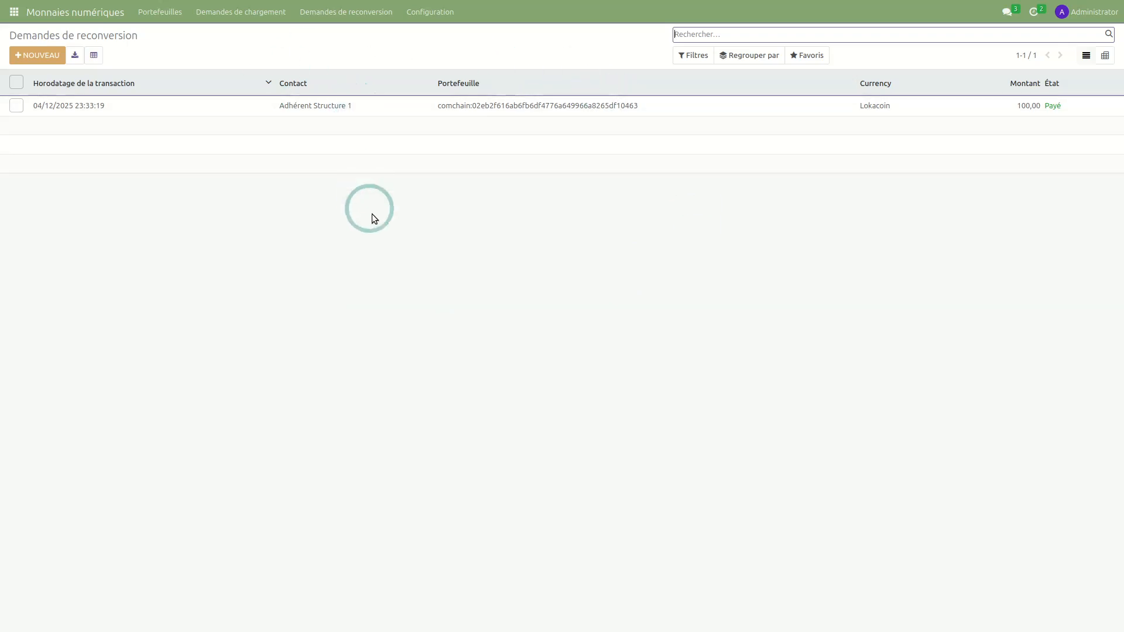
{"action": "left_click", "coordinate": [76, 188]}
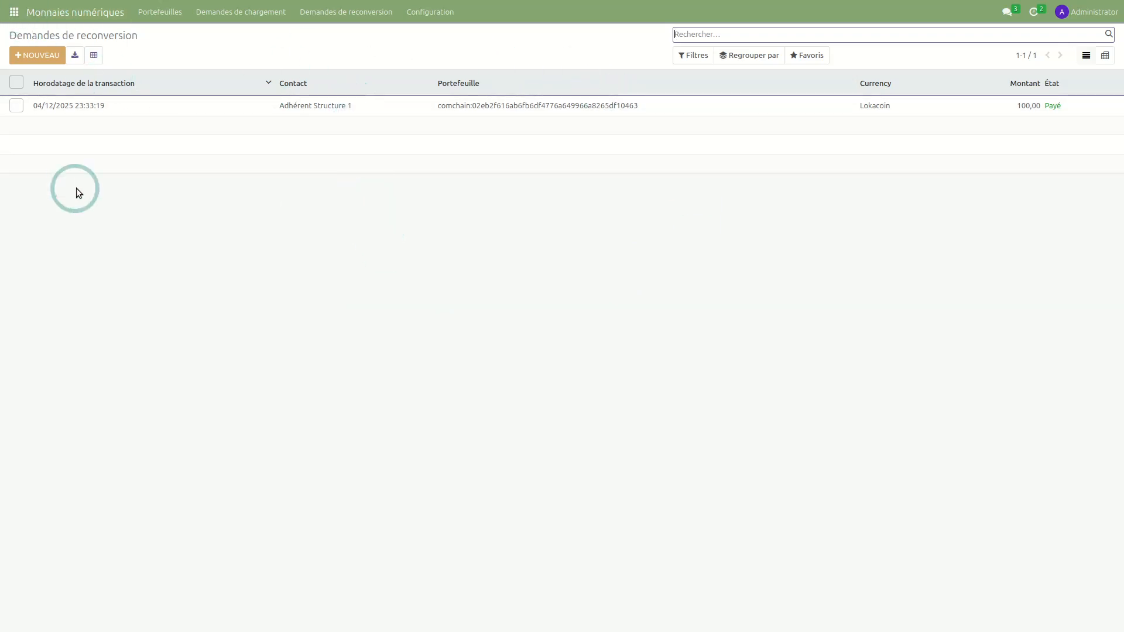
{"action": "left_click", "coordinate": [14, 12]}
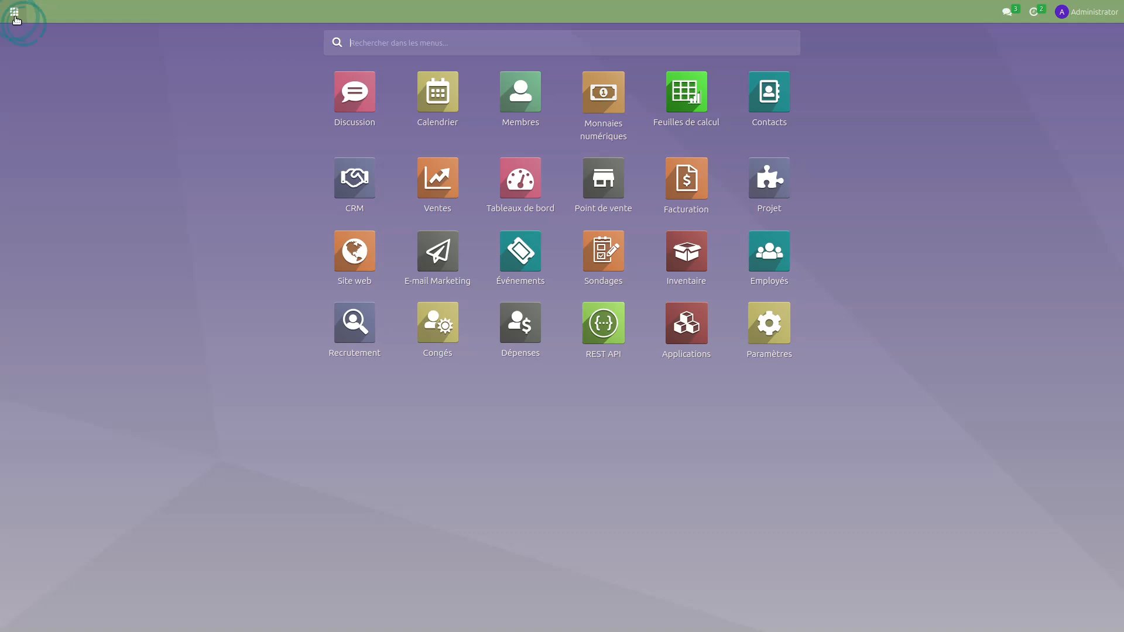
{"action": "left_click", "coordinate": [770, 321]}
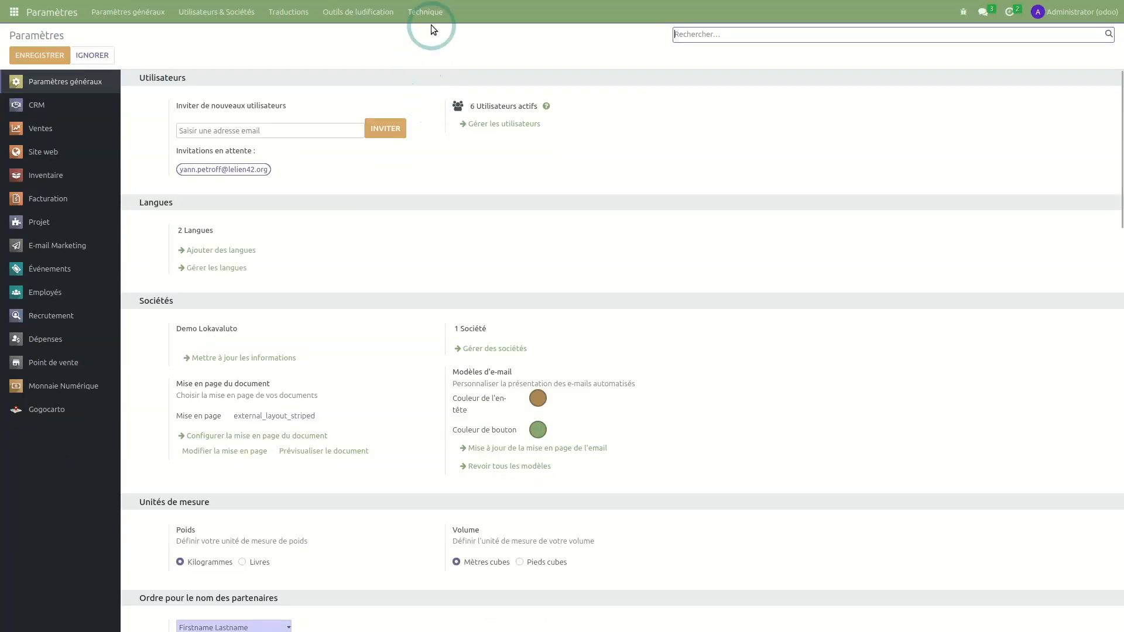
- Open the inactive 15-minute Monnaie alternative reconversion-import action under Technique > Actions planifiées
{"action": "left_click", "coordinate": [426, 13]}
{"action": "scroll", "coordinate": [483, 404], "scroll_direction": "down", "scroll_amount": 4}
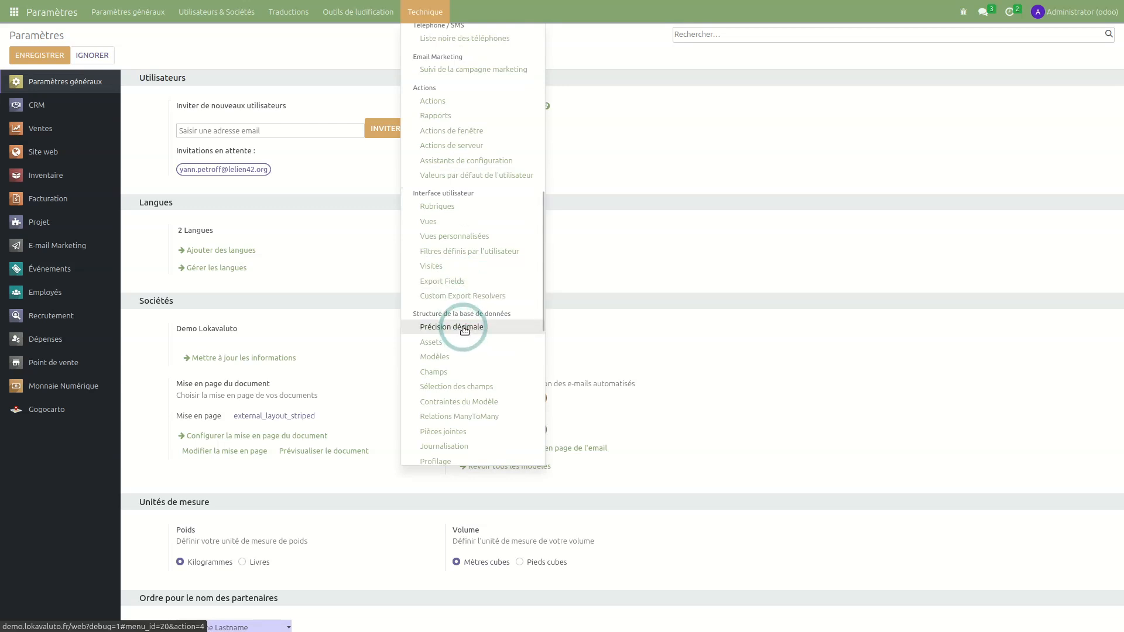
{"action": "scroll", "coordinate": [462, 347], "scroll_direction": "down", "scroll_amount": 4}
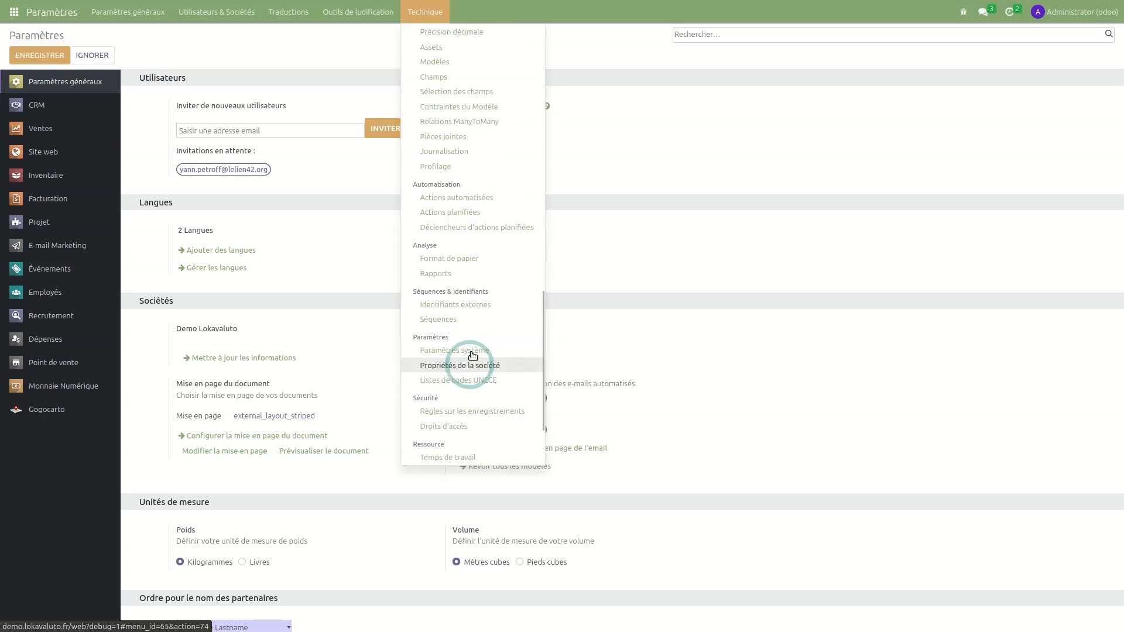
{"action": "left_click", "coordinate": [473, 262]}
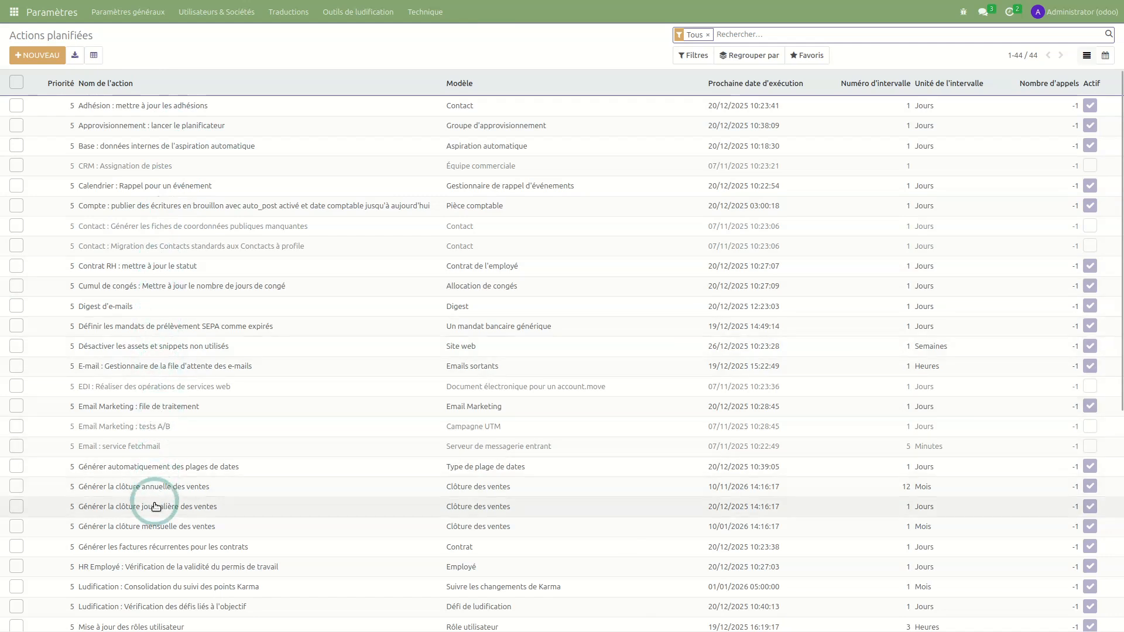
{"action": "scroll", "coordinate": [156, 512], "scroll_direction": "down", "scroll_amount": 3}
{"action": "scroll", "coordinate": [149, 507], "scroll_direction": "down", "scroll_amount": 1}
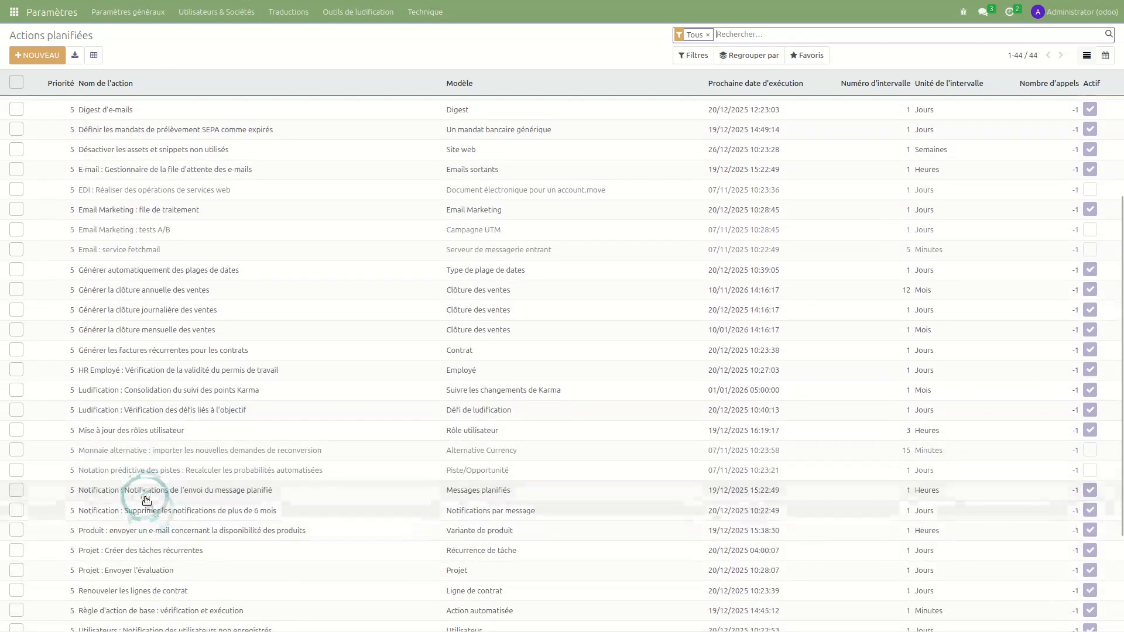
{"action": "left_click", "coordinate": [145, 452]}
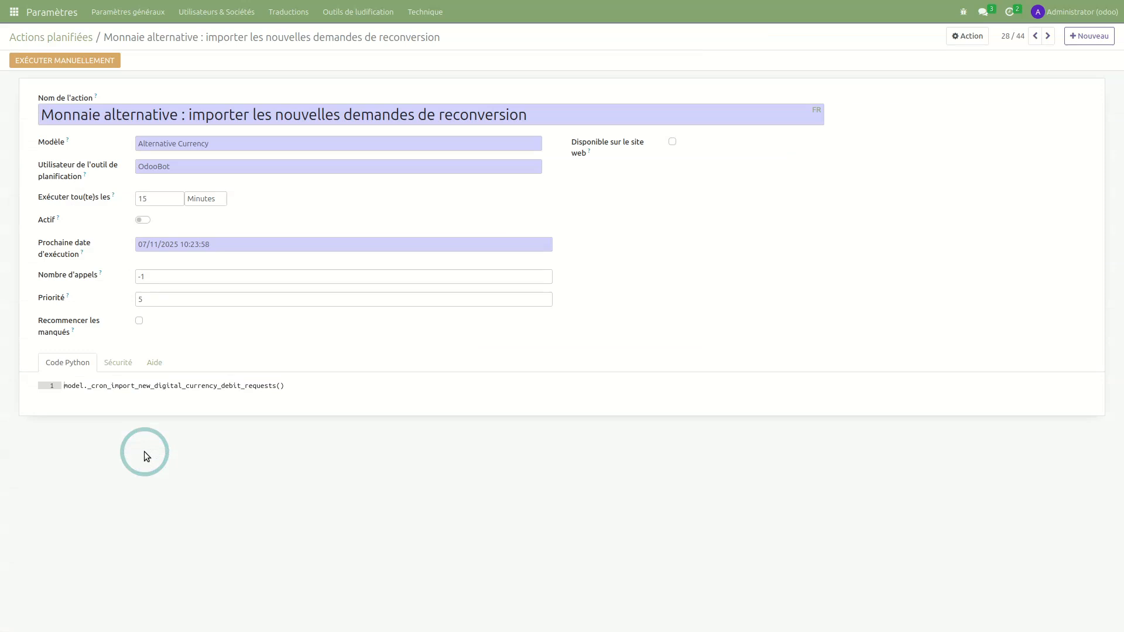
{"action": "key", "text": "alt+Tab"}
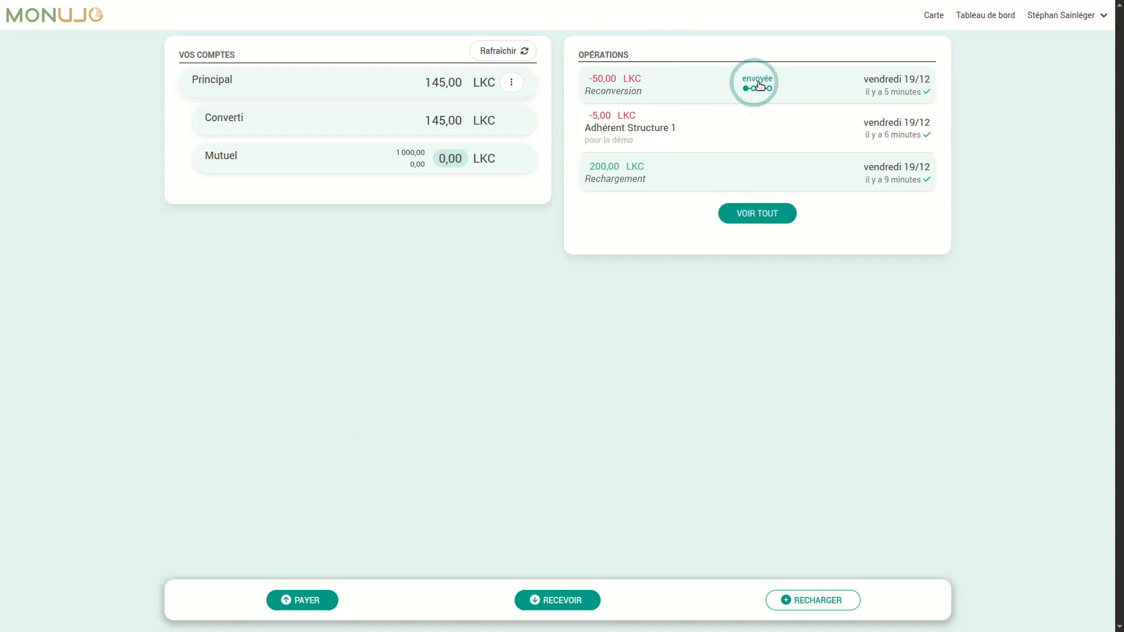
- Run the 'importer les nouvelles demandes de reconversion' action immediately with EXÉCUTER MANUELLEMENT
{"action": "key", "text": "alt+Tab"}
{"action": "left_click", "coordinate": [65, 60]}
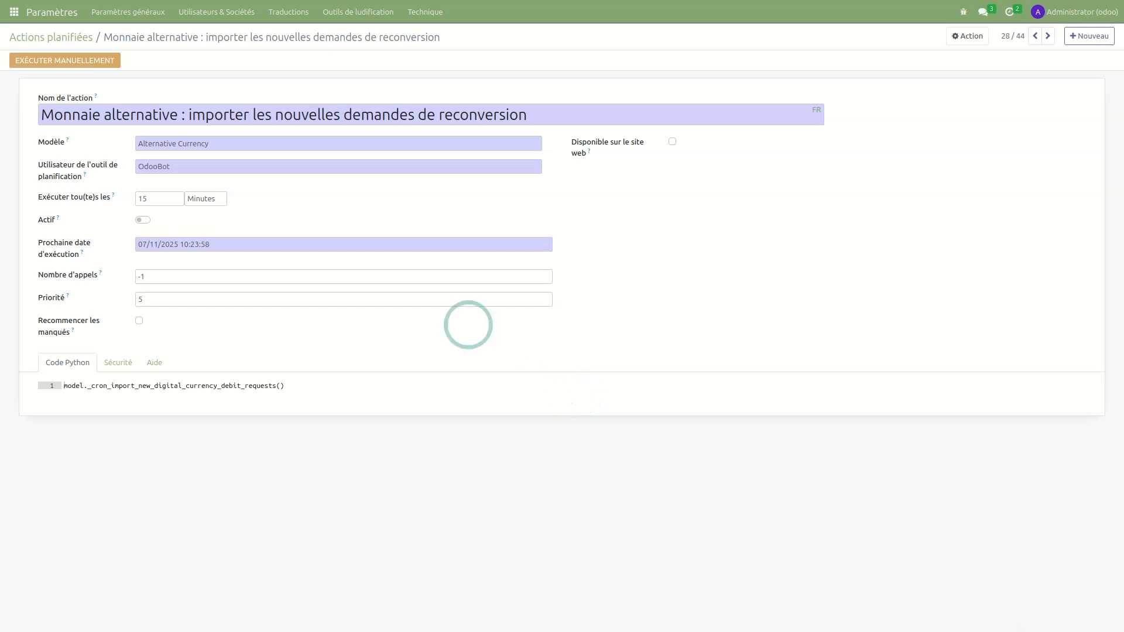
{"action": "mouse_move", "coordinate": [258, 4]}
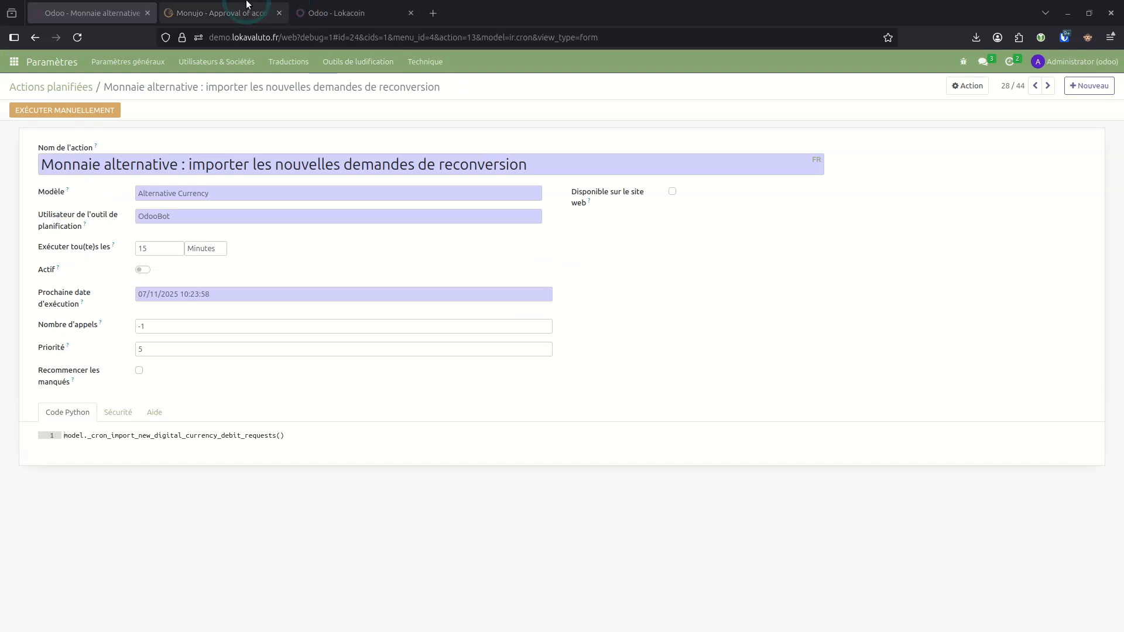
- Open the newest 50,00 Lokacoin request under Monnaies numériques > Demandes de reconversion
{"action": "left_click", "coordinate": [411, 13]}
{"action": "left_click", "coordinate": [17, 61]}
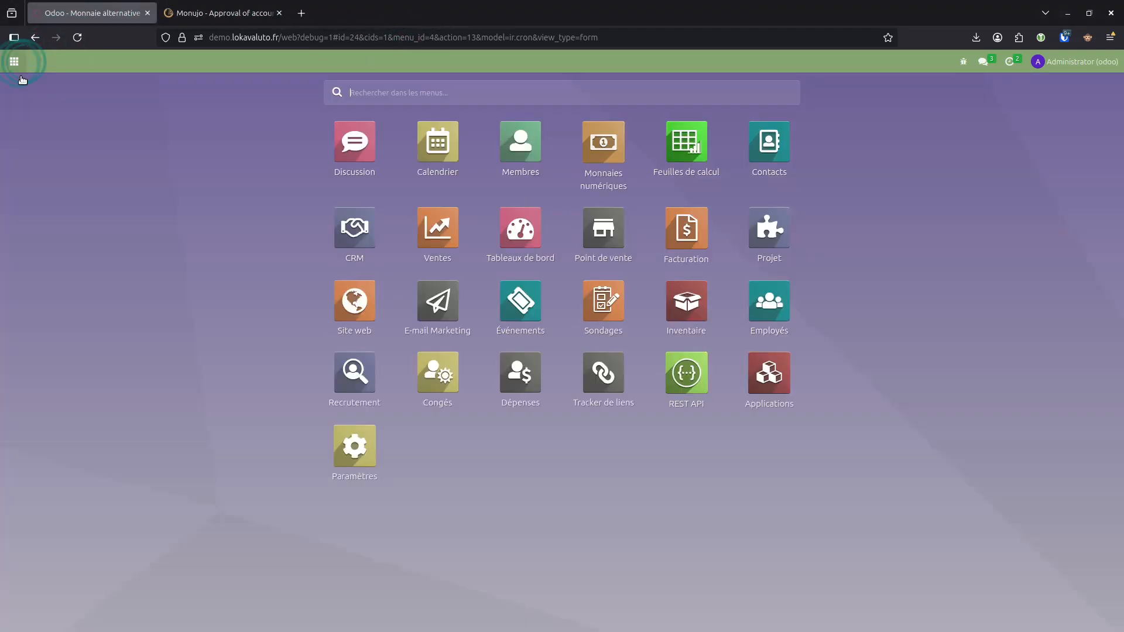
{"action": "left_click", "coordinate": [601, 94]}
{"action": "left_click", "coordinate": [370, 14]}
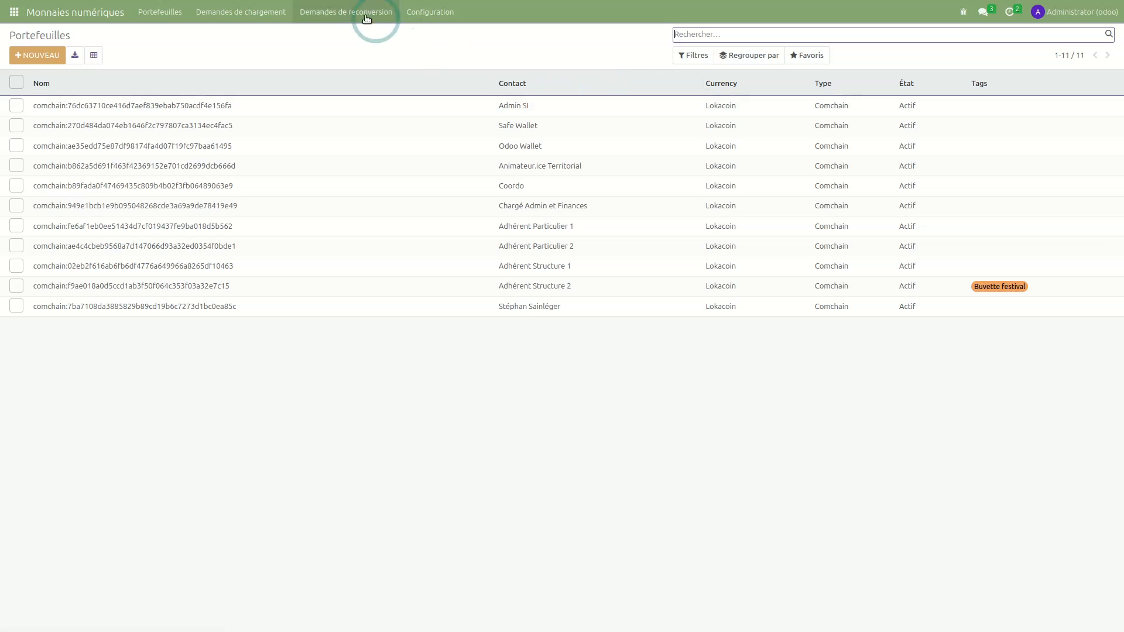
{"action": "left_click", "coordinate": [276, 236]}
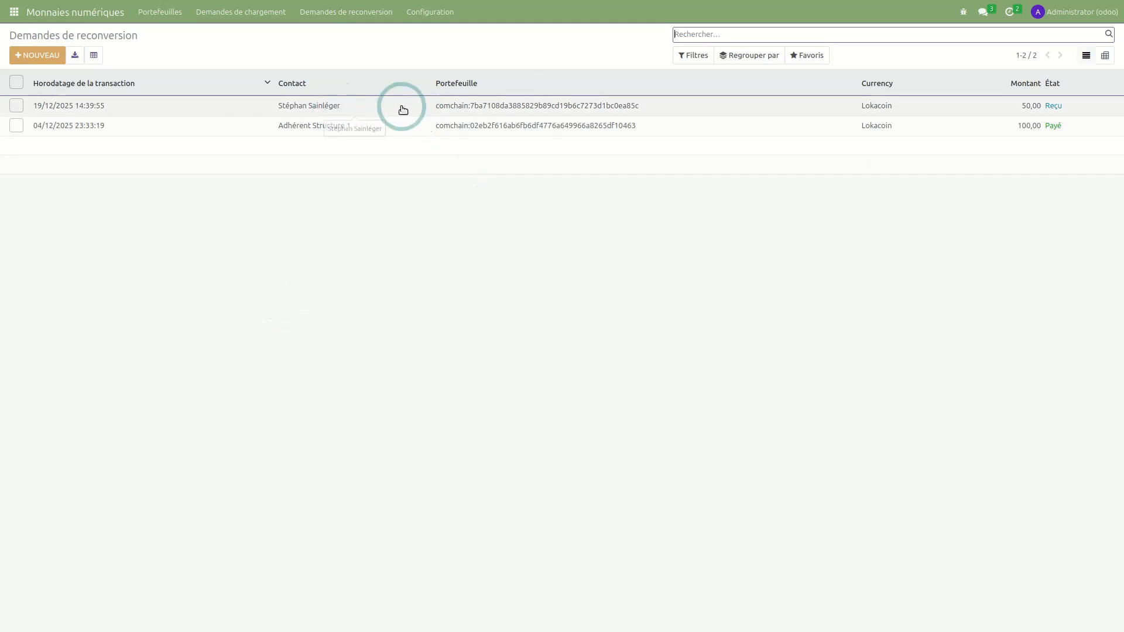
{"action": "left_click", "coordinate": [205, 107]}
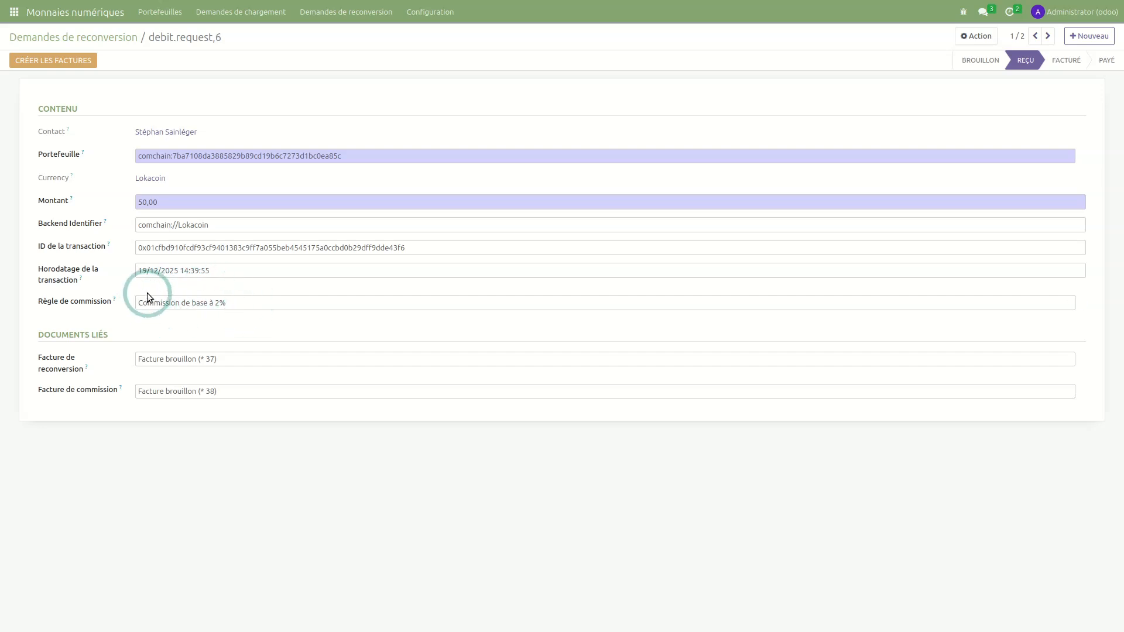
- Check the request in the Monujo wallet, then open its linked draft reconversion invoice
{"action": "key", "text": "alt+Tab"}
{"action": "key", "text": "alt+Tab"}
{"action": "key", "text": "alt+Tab"}
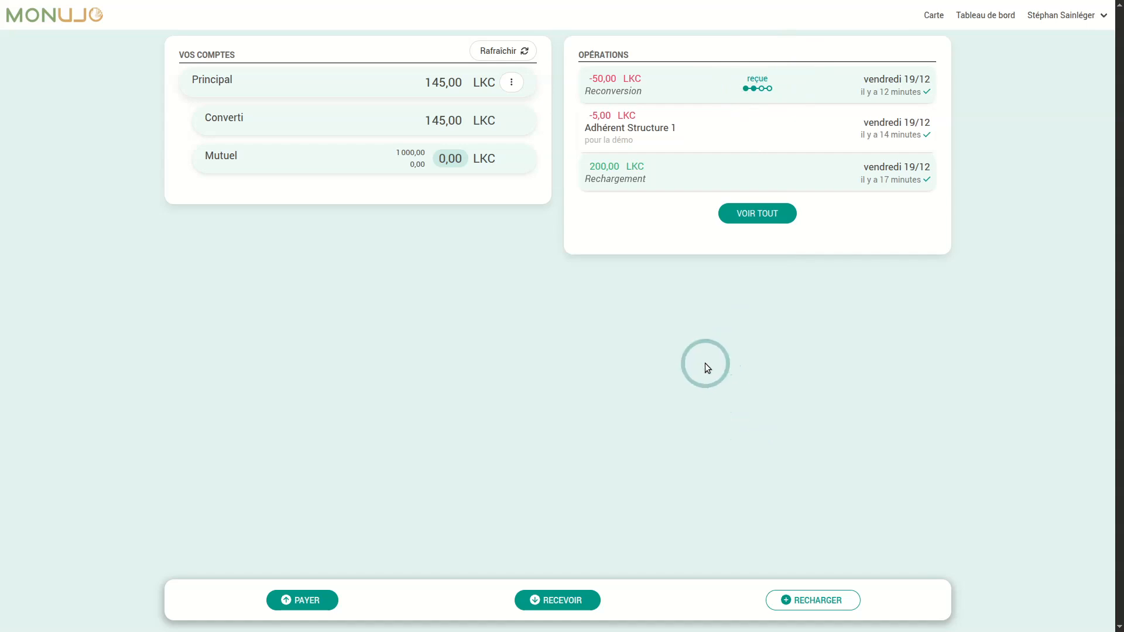
{"action": "key", "text": "alt+Tab"}
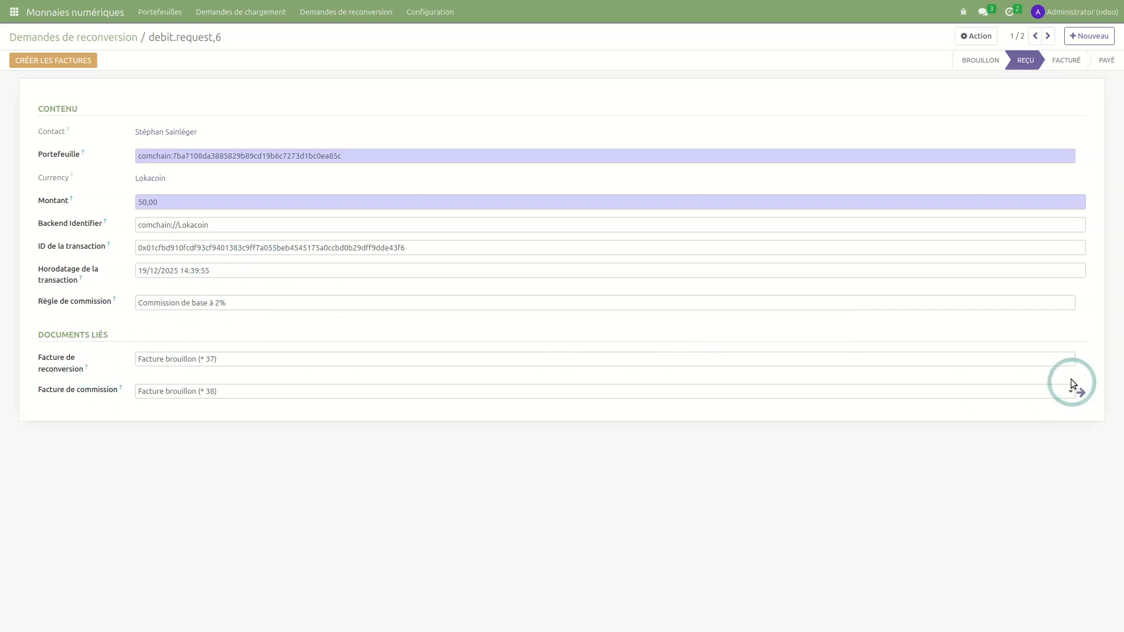
{"action": "left_click", "coordinate": [1083, 359]}
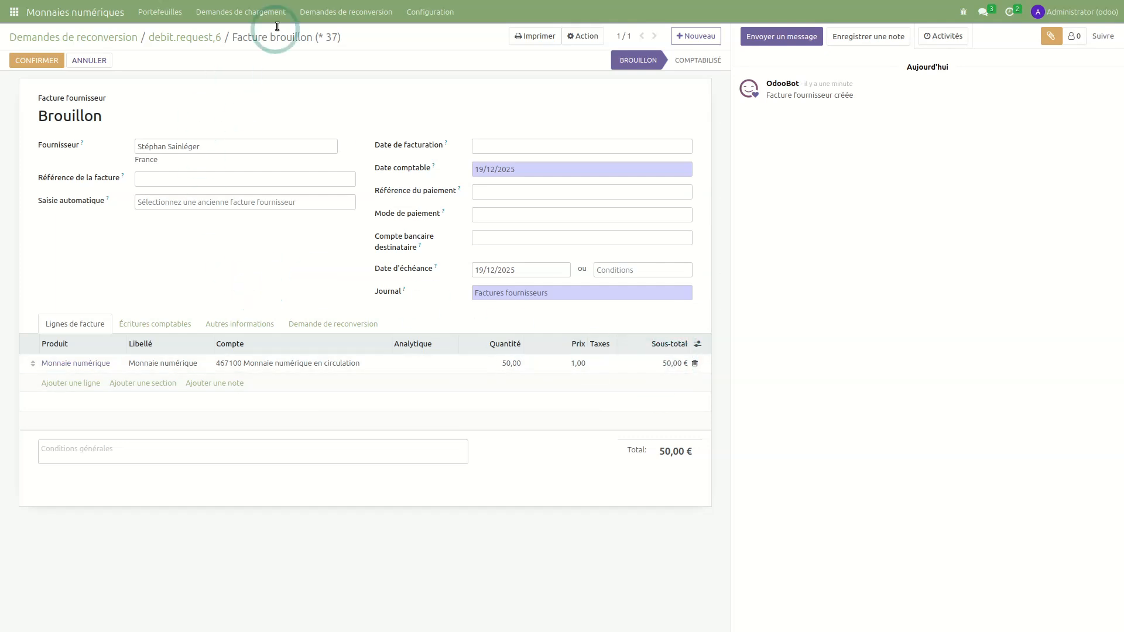
{"action": "left_click", "coordinate": [194, 39]}
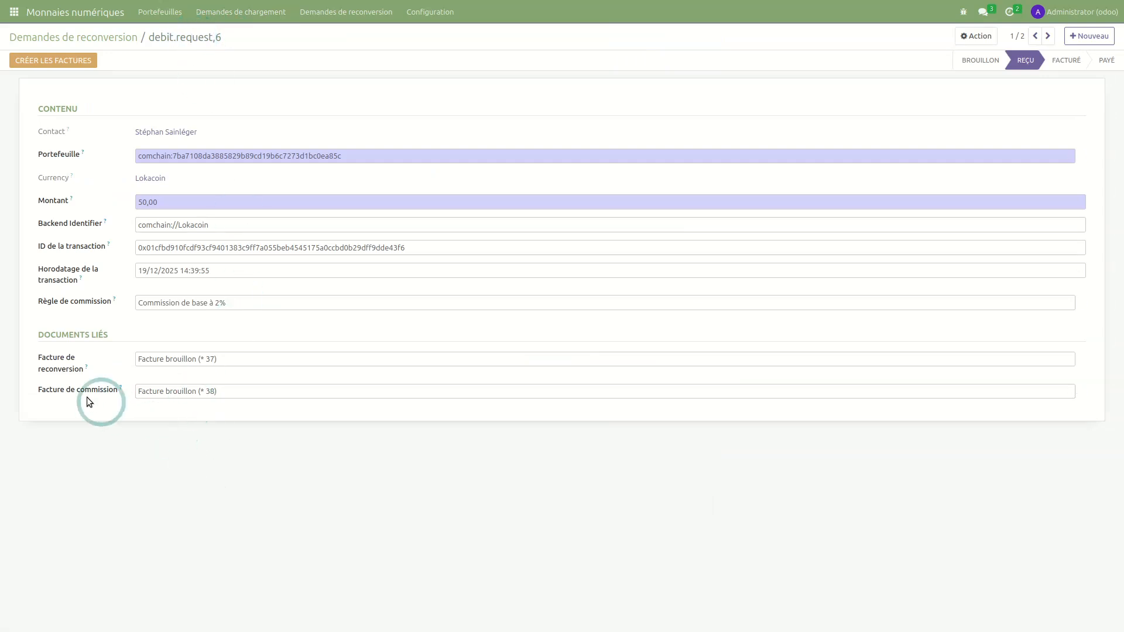
{"action": "left_click", "coordinate": [1081, 392]}
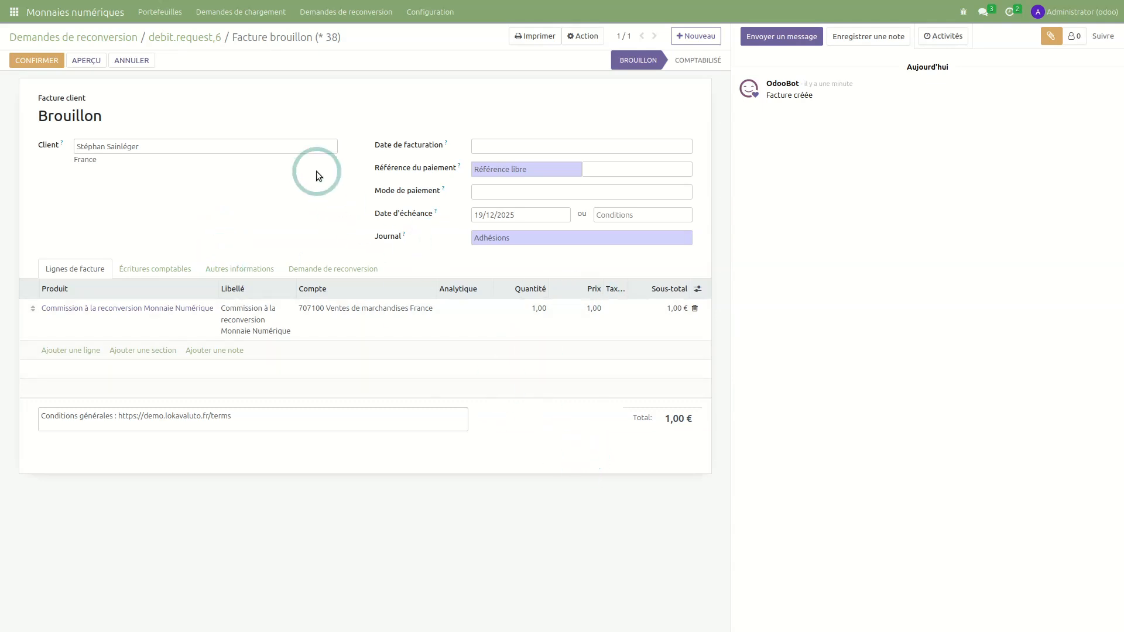
{"action": "left_click", "coordinate": [179, 39]}
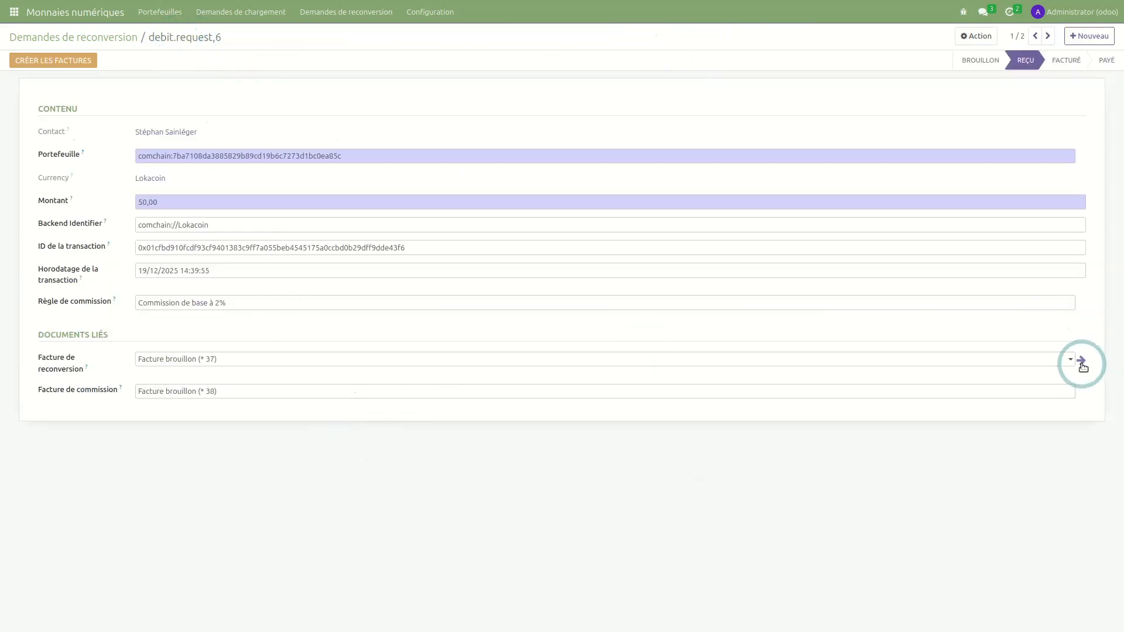
{"action": "left_click", "coordinate": [1081, 361]}
- Confirm the draft reconversion vendor bill with invoice date 19/12/2025
{"action": "left_click", "coordinate": [39, 60]}
{"action": "left_click", "coordinate": [295, 101]}
{"action": "left_click", "coordinate": [502, 146]}
{"action": "left_click", "coordinate": [576, 262]}
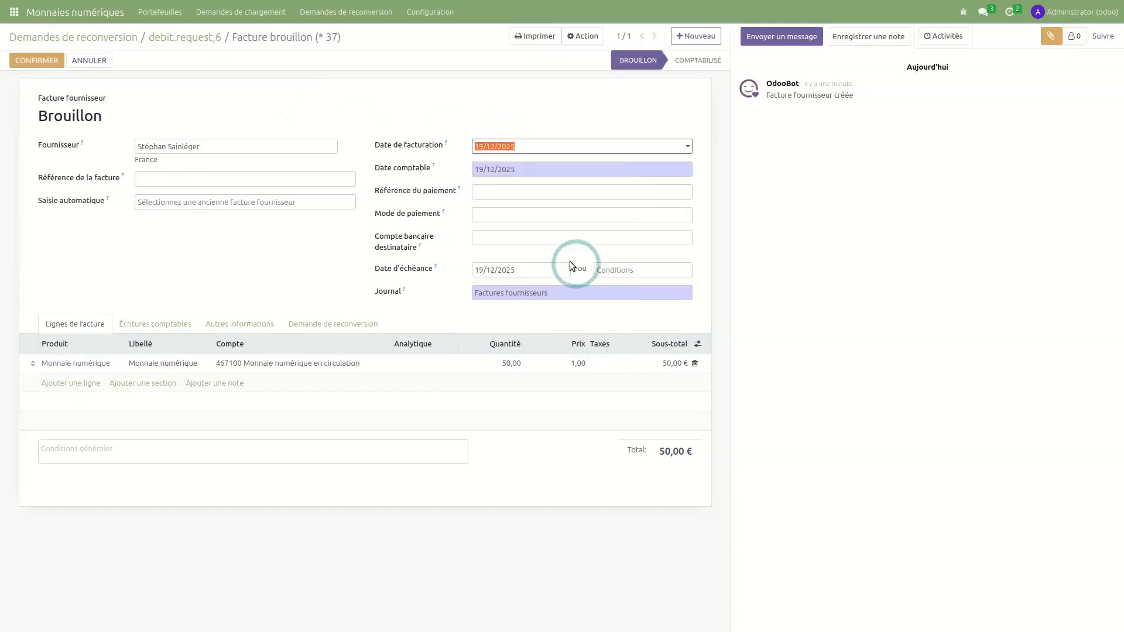
{"action": "left_click", "coordinate": [56, 62]}
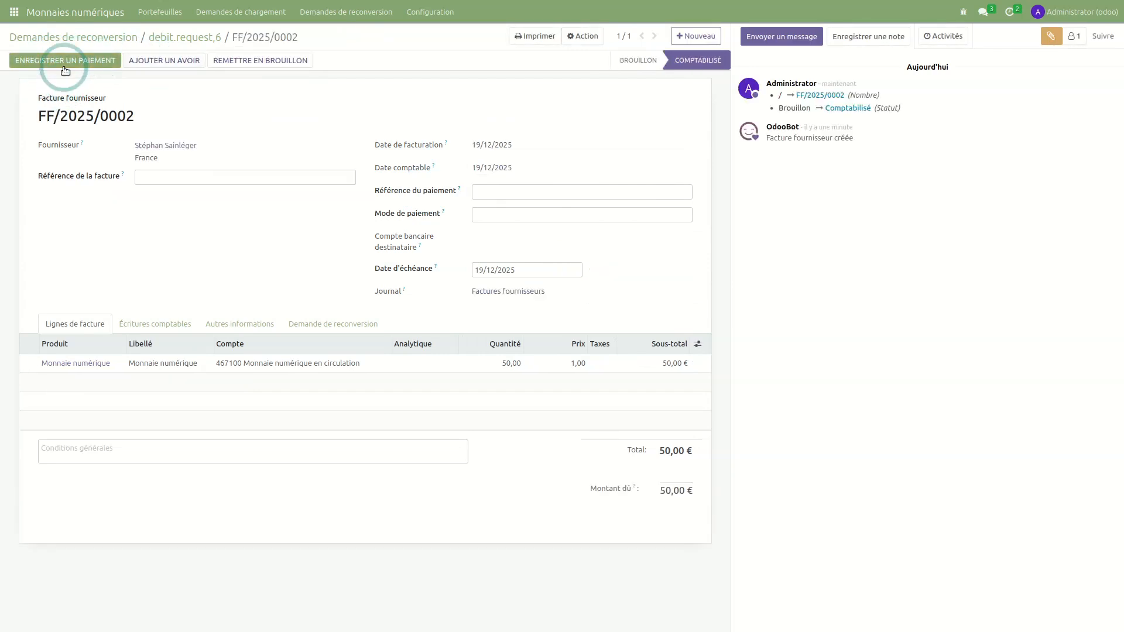
- Cancel the payment registration, return to the request, and open the commission draft invoice
{"action": "left_click", "coordinate": [65, 61]}
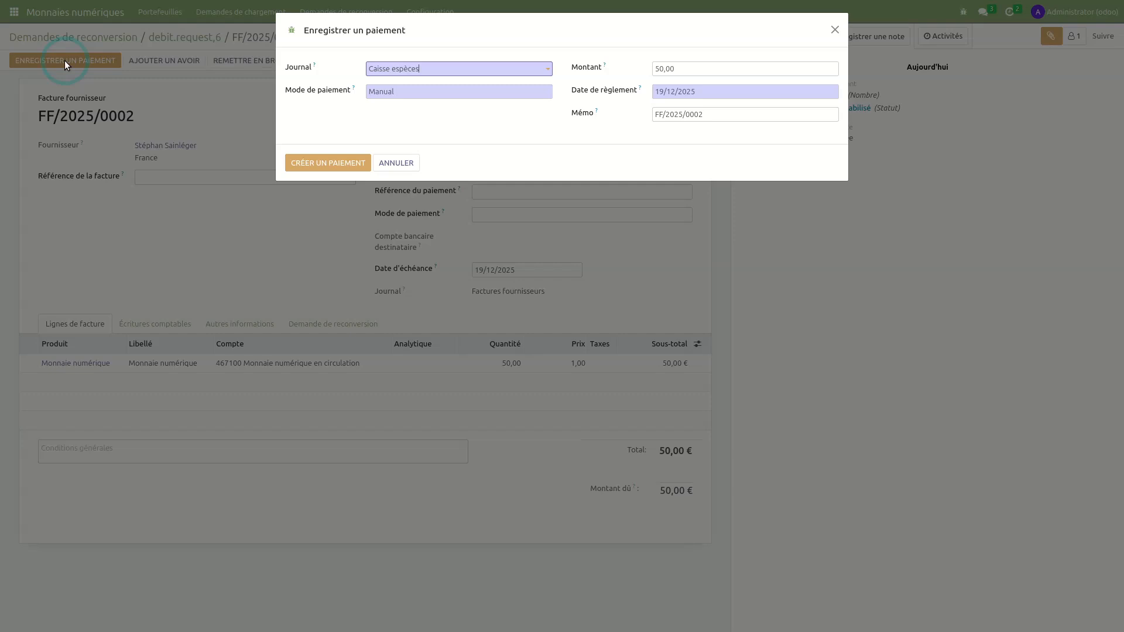
{"action": "left_click", "coordinate": [395, 164]}
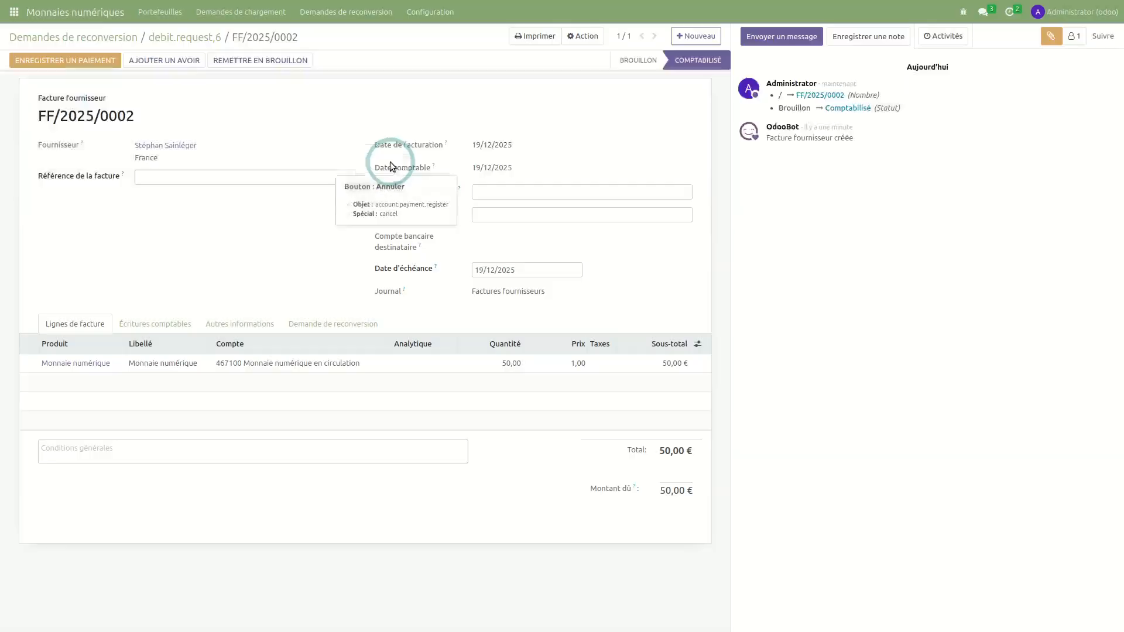
{"action": "left_click", "coordinate": [196, 37]}
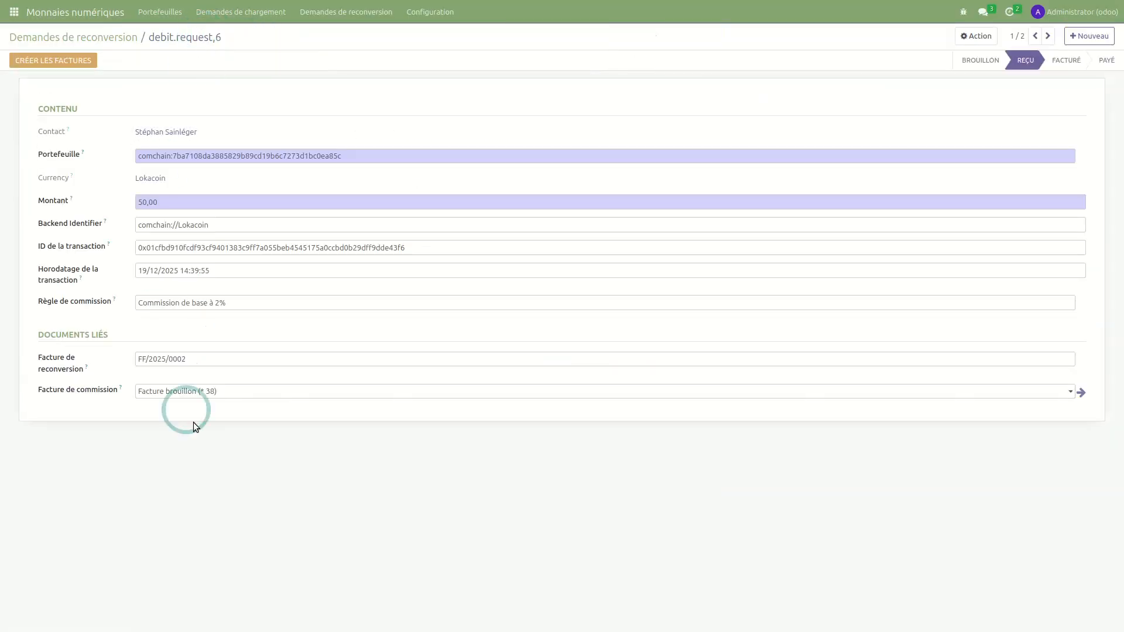
{"action": "left_click", "coordinate": [1080, 392]}
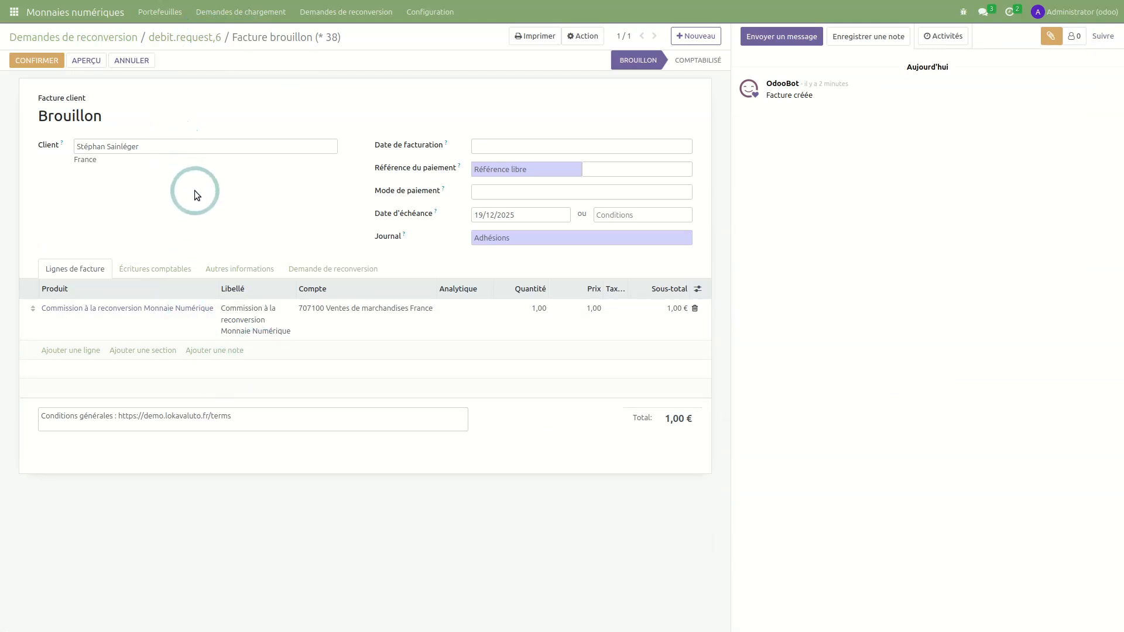
- Confirm the 1,00 € commission invoice as ADH/2025/0008 and return to the reconversion request
{"action": "left_click", "coordinate": [146, 339]}
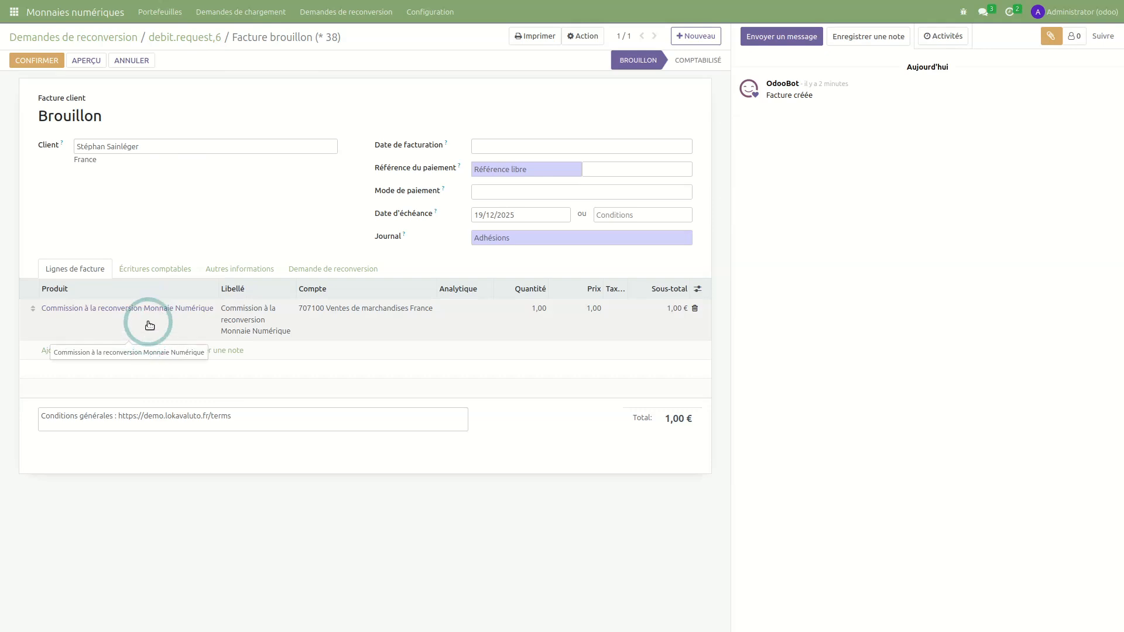
{"action": "left_click", "coordinate": [135, 210]}
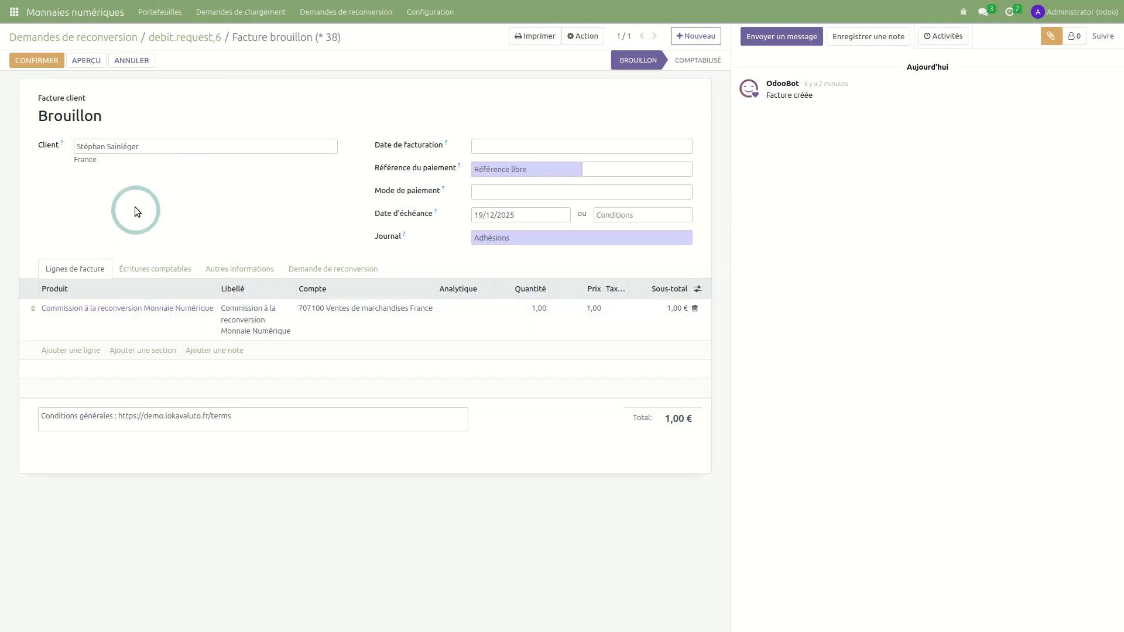
{"action": "left_click", "coordinate": [46, 61]}
{"action": "left_click", "coordinate": [241, 119]}
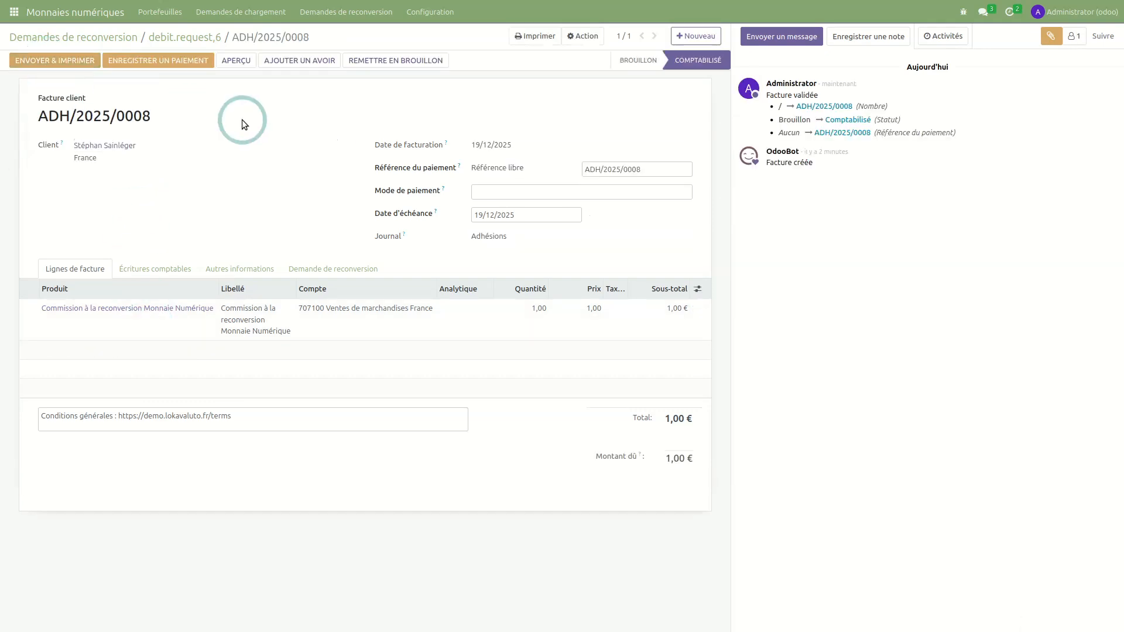
{"action": "left_click", "coordinate": [169, 38]}
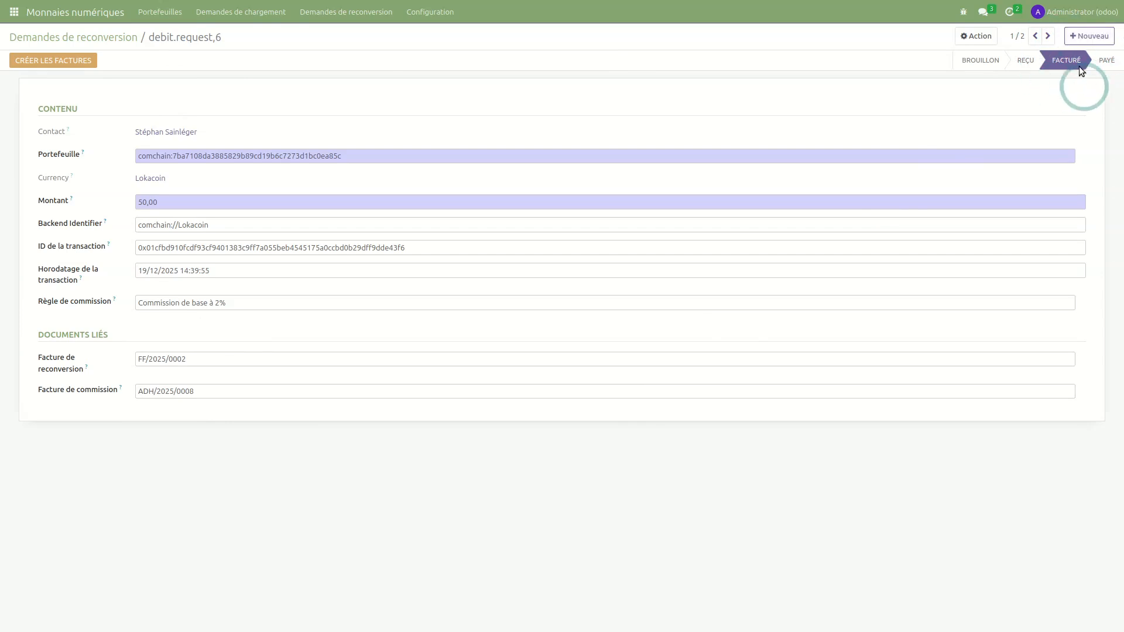
{"action": "key", "text": "alt+Tab"}
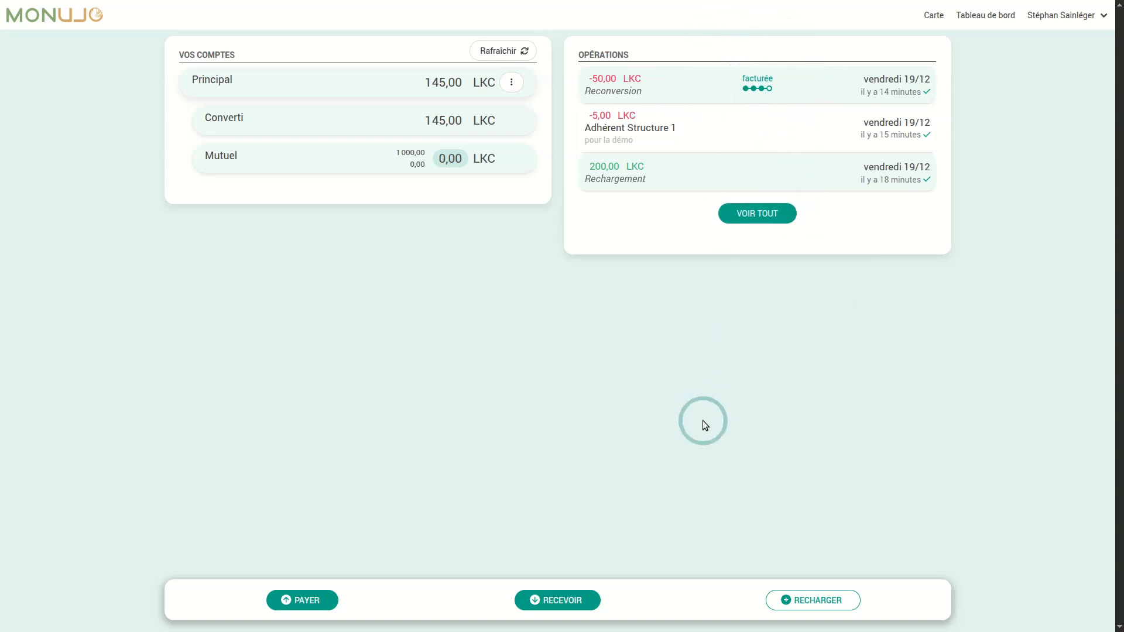
{"action": "key", "text": "alt+Tab"}
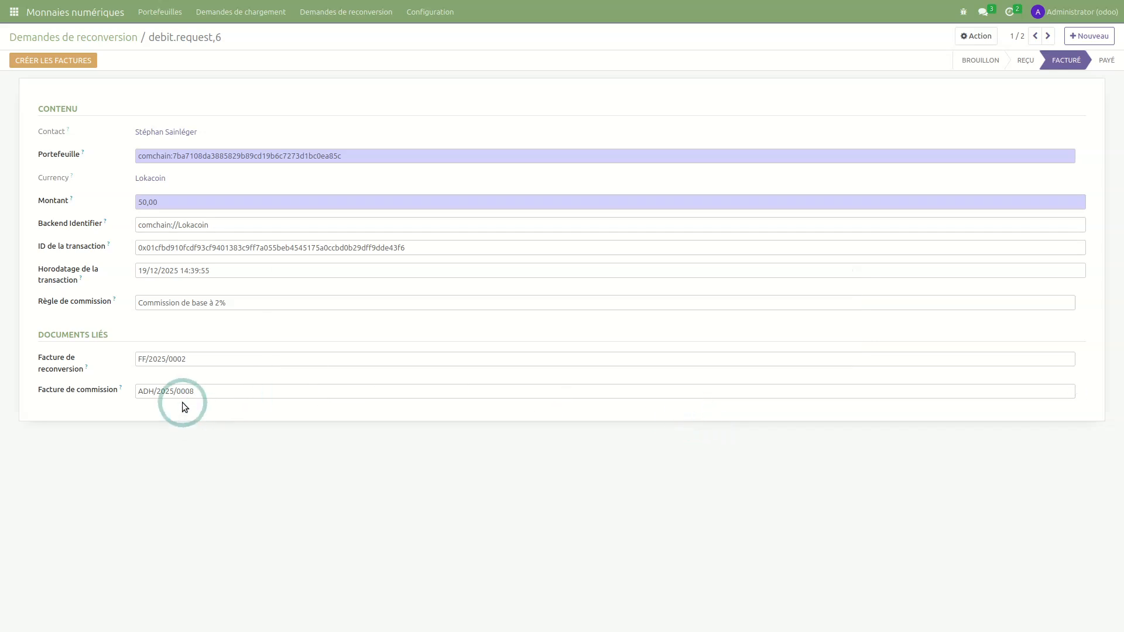
{"action": "left_click", "coordinate": [1080, 361]}
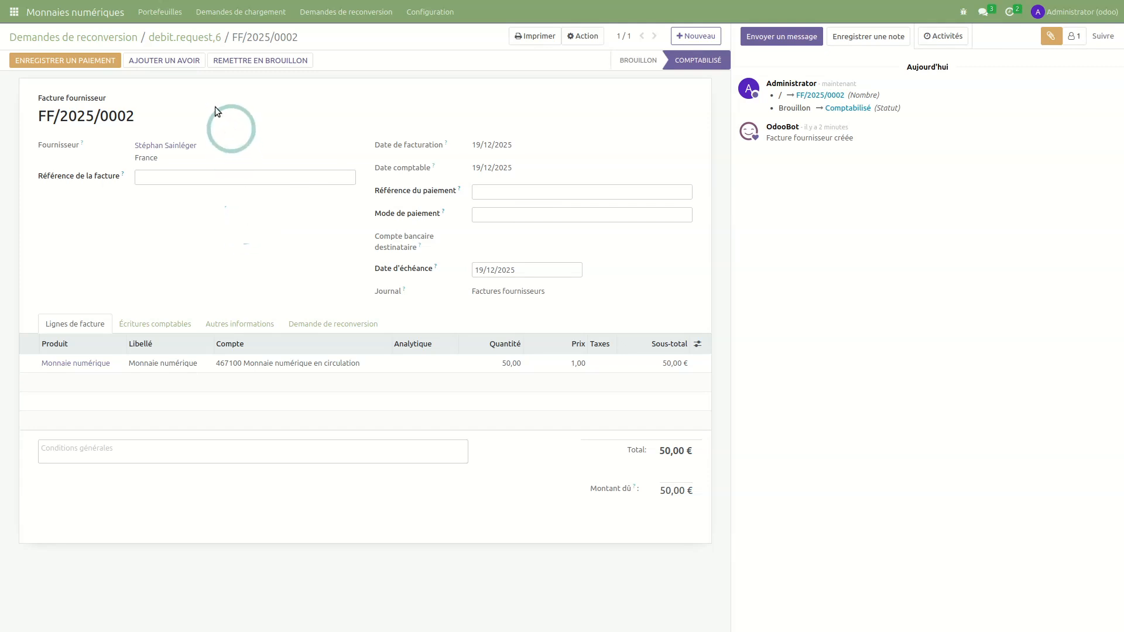
- Register the 50,00 € payment for FF/2025/0002 from Caisse espèces and return to the request
{"action": "left_click", "coordinate": [81, 61]}
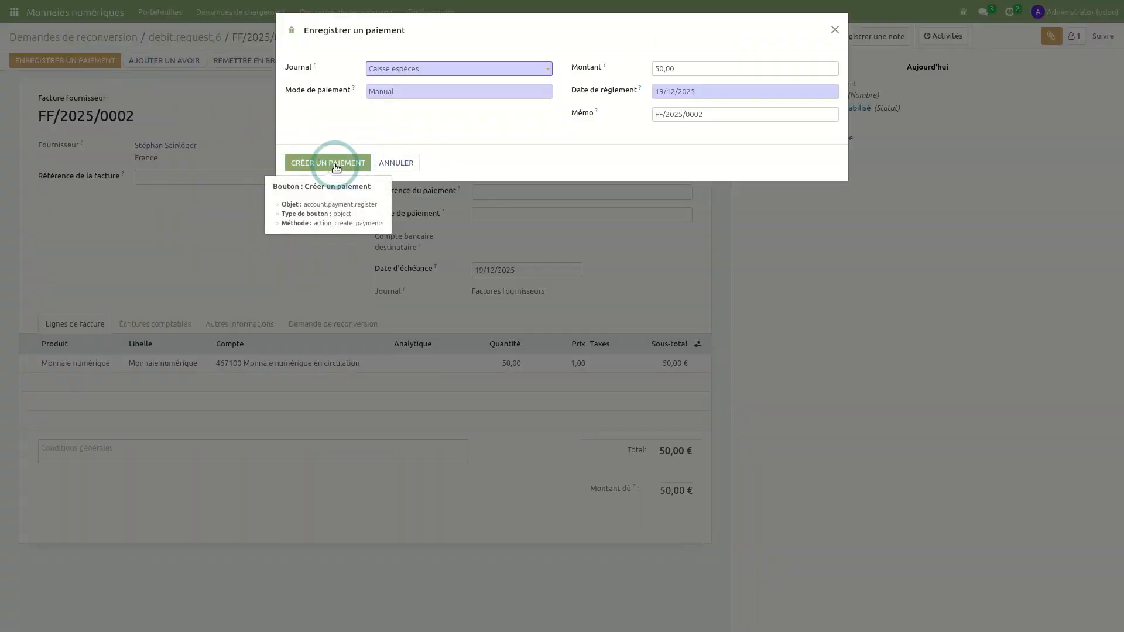
{"action": "left_click", "coordinate": [336, 168]}
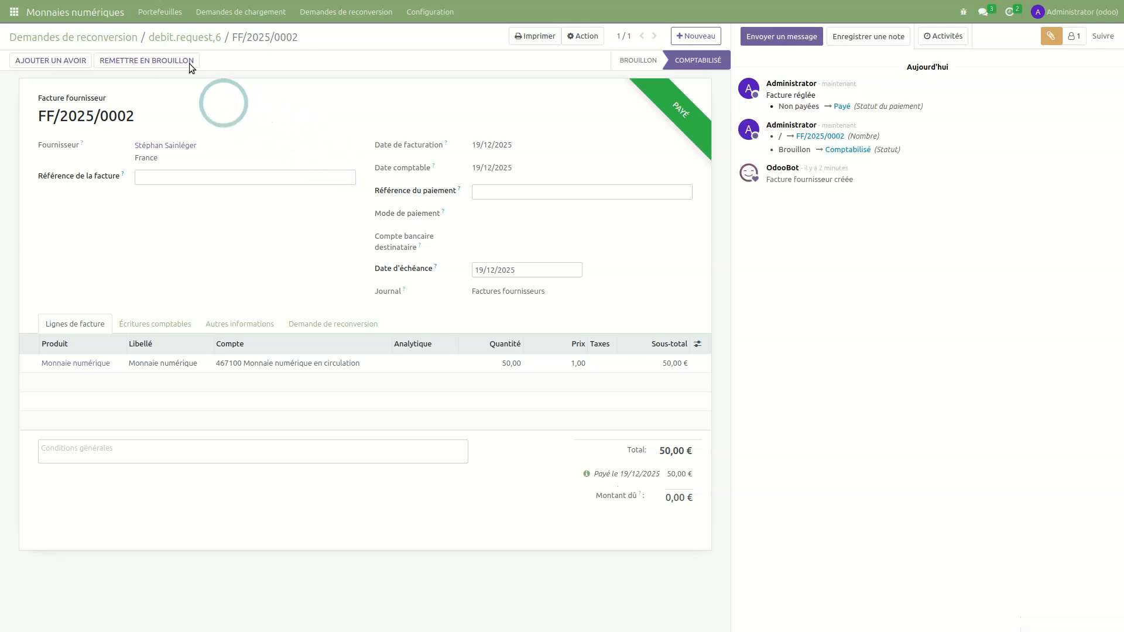
{"action": "left_click", "coordinate": [174, 37]}
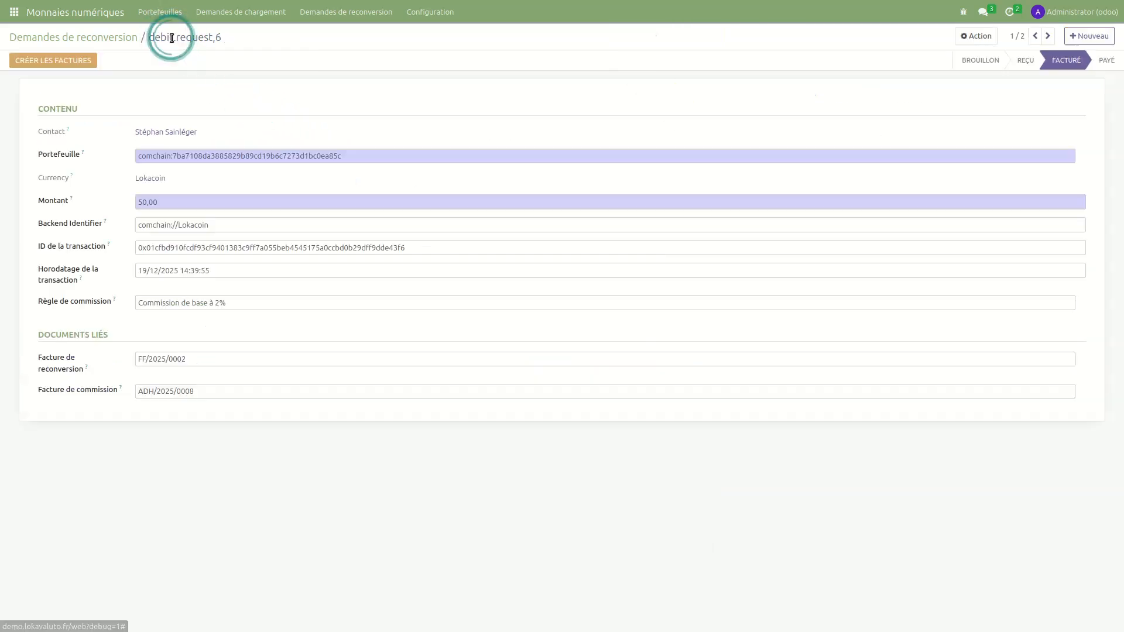
- Pay commission invoice ADH/2025/0008, return to the now-Payé request, and switch to Monujo
{"action": "left_click", "coordinate": [1081, 391]}
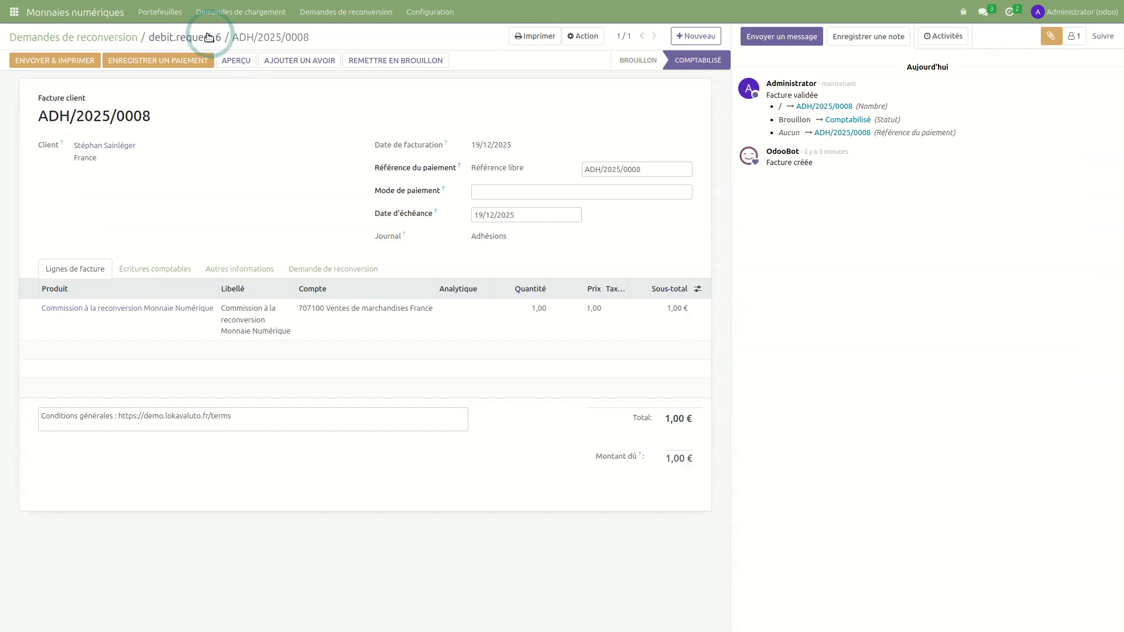
{"action": "left_click", "coordinate": [158, 60]}
{"action": "left_click", "coordinate": [326, 163]}
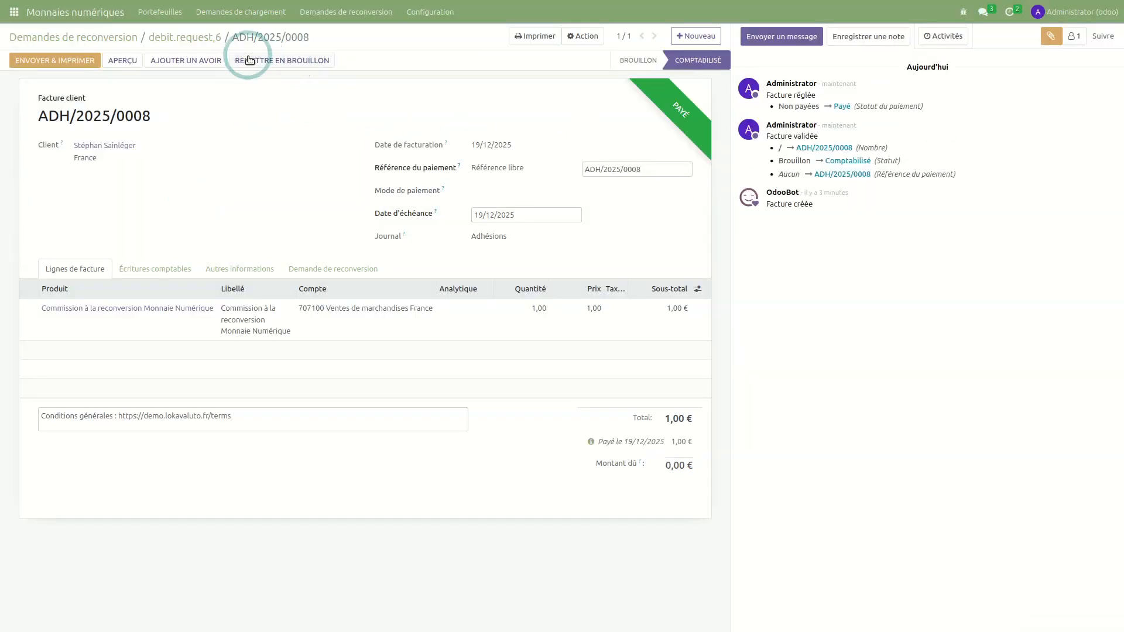
{"action": "left_click", "coordinate": [176, 37]}
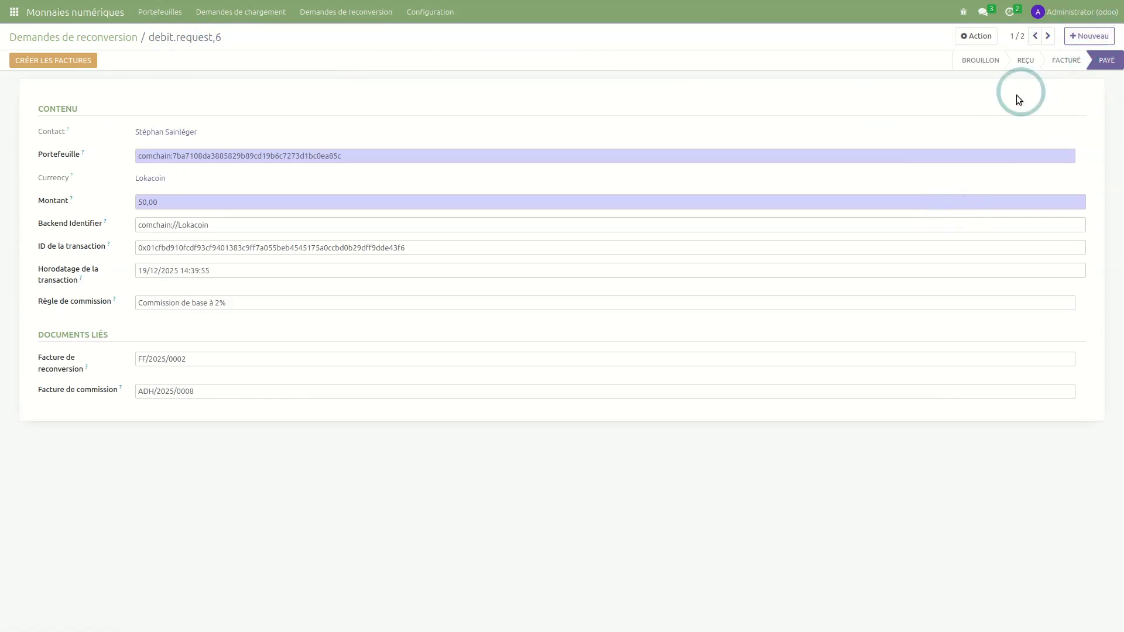
{"action": "key", "text": "alt+Tab"}
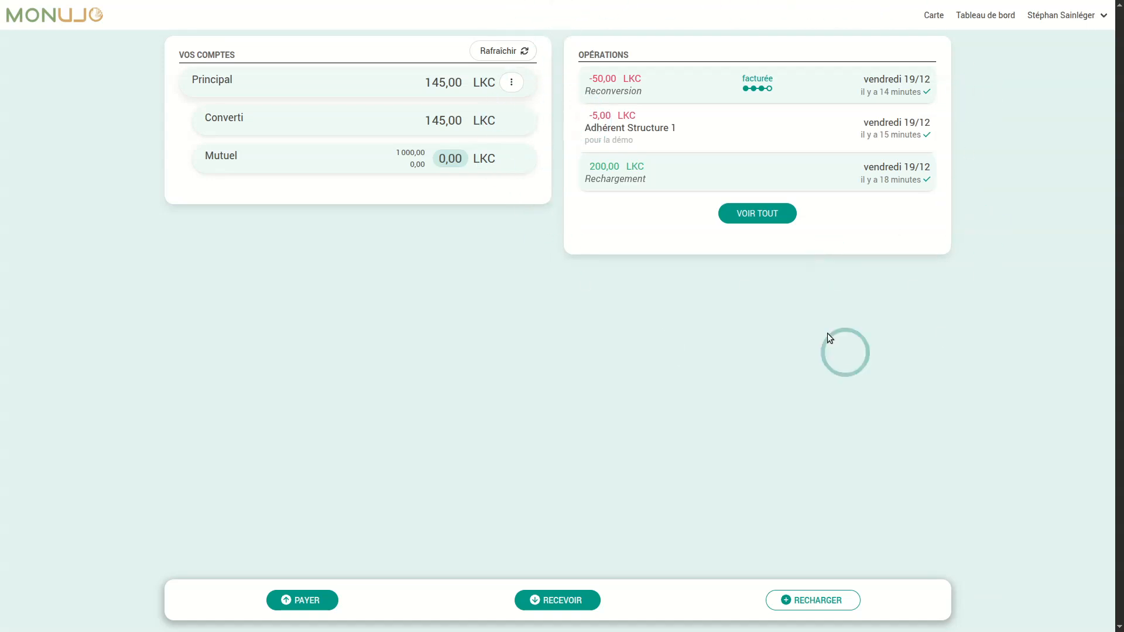
- Refresh Monujo to see the −50,00 LKC reconversion traitée, then return to Odoo's reconversion list
{"action": "left_click", "coordinate": [501, 54]}
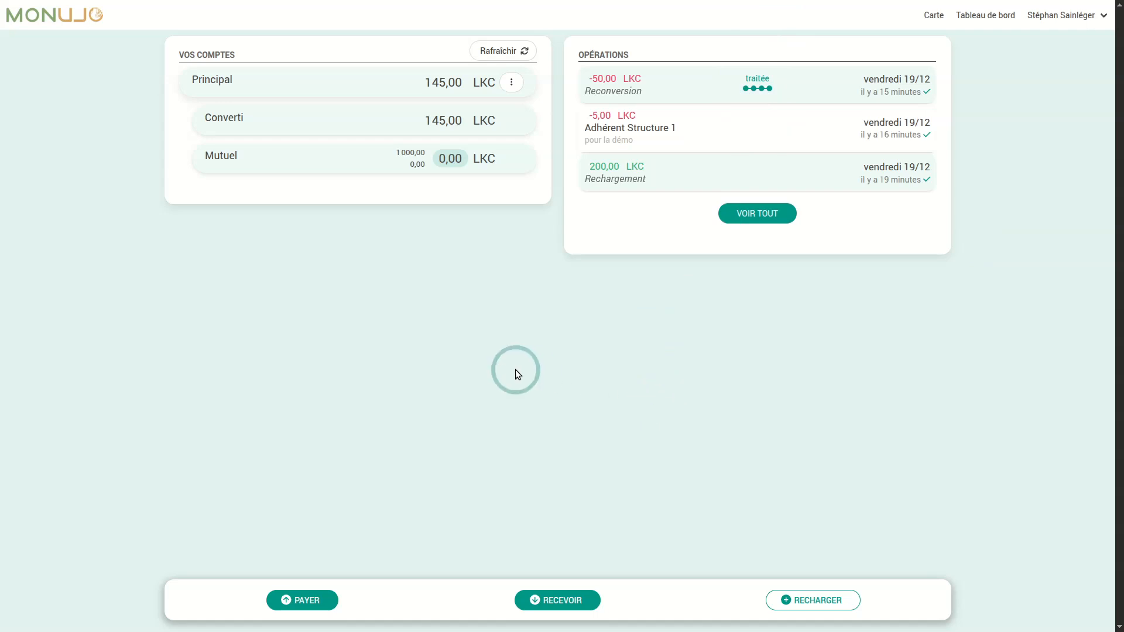
{"action": "key", "text": "alt+Tab"}
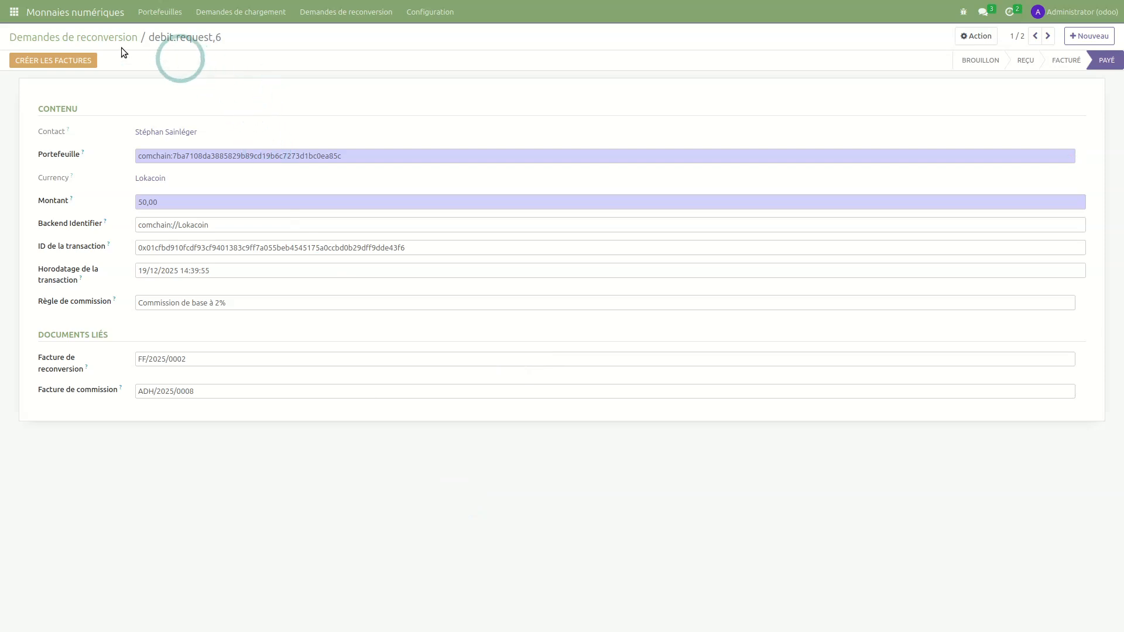
{"action": "left_click", "coordinate": [91, 37]}
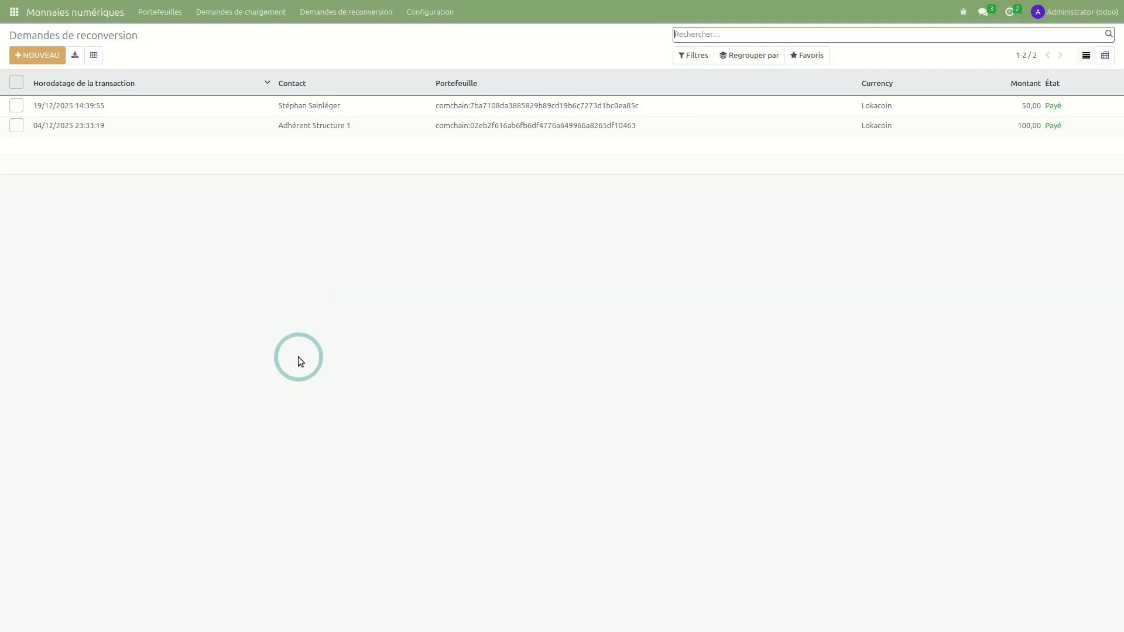
- Reopen the Payé 50,00 Lokacoin request, then bring up the Configuration menu
{"action": "left_click", "coordinate": [386, 112]}
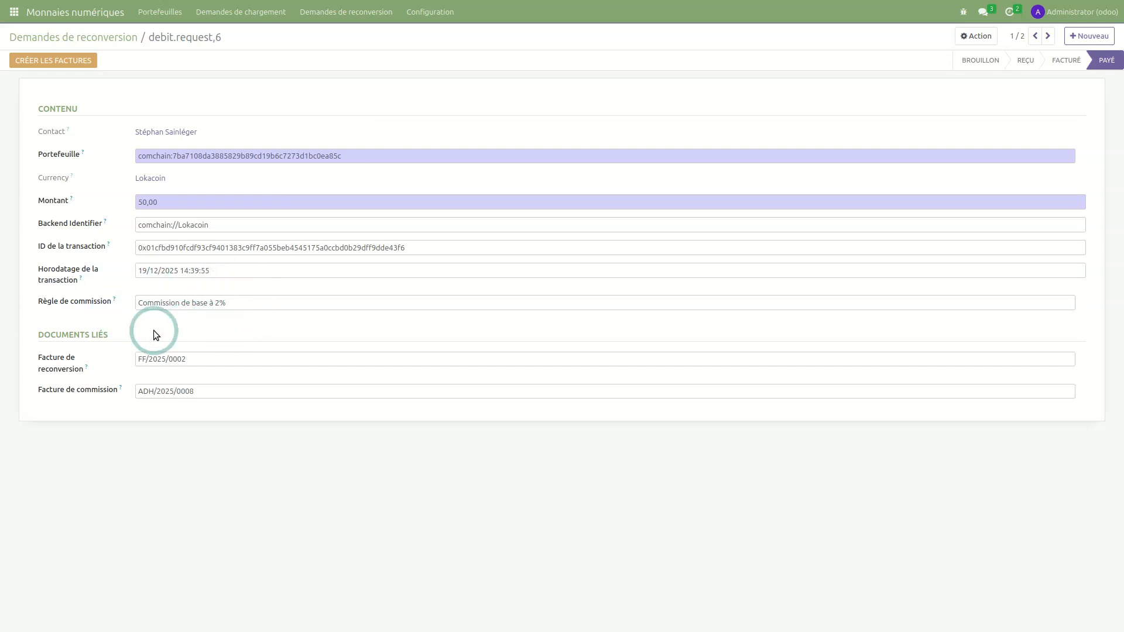
{"action": "left_click", "coordinate": [435, 16]}
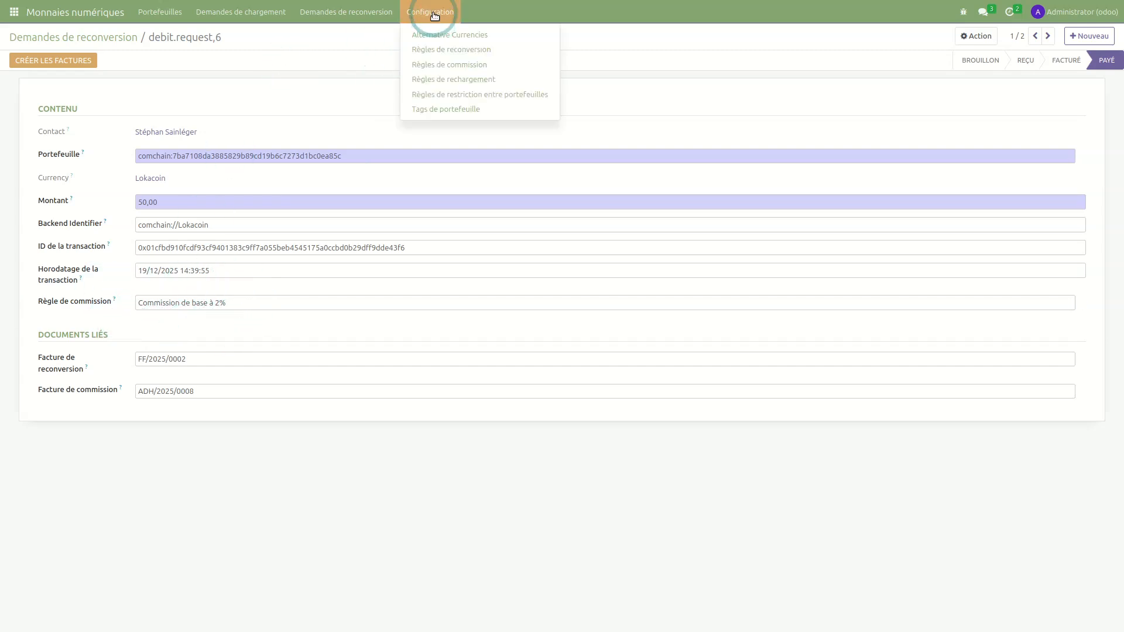
- Review the Commission de base à 2% rule, keeping it Pourcentage 2,00, and save it
{"action": "left_click", "coordinate": [464, 66]}
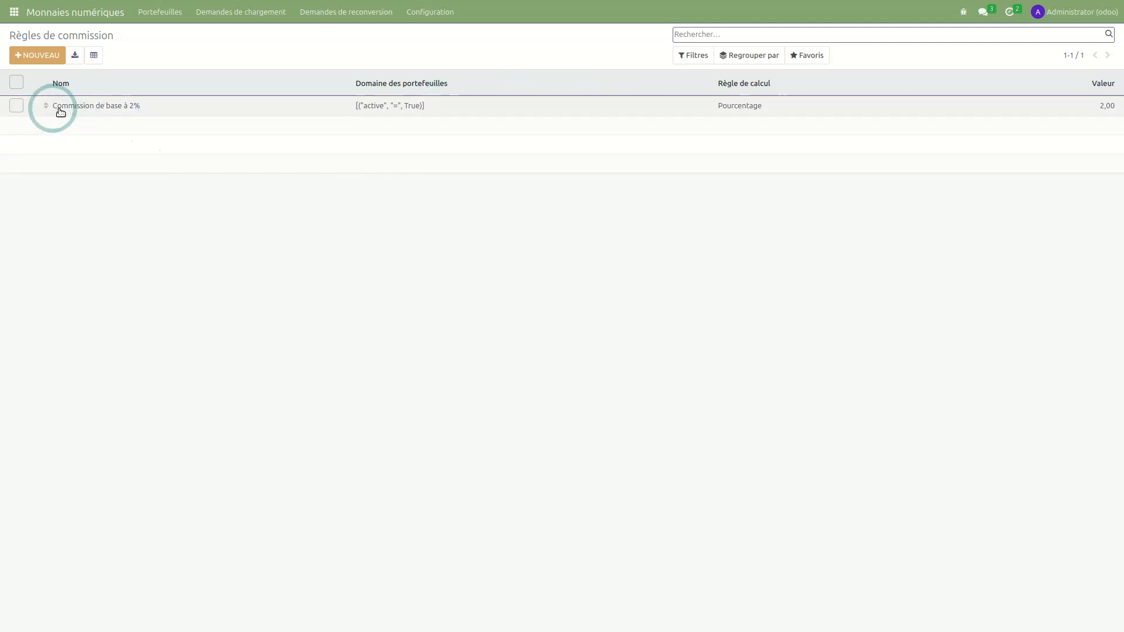
{"action": "left_click", "coordinate": [185, 106]}
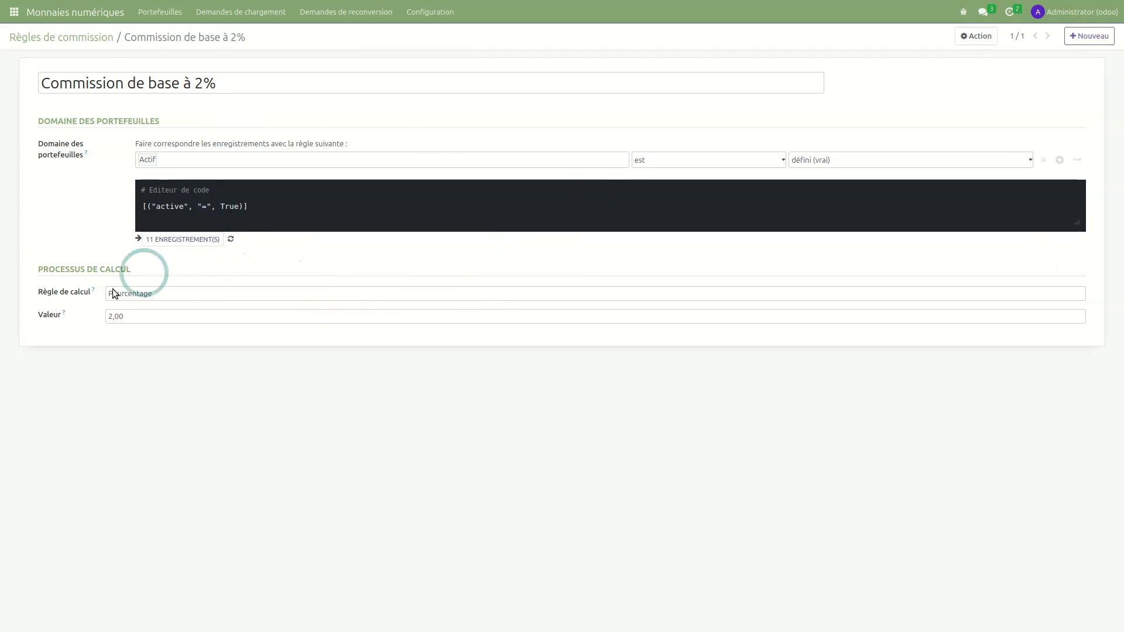
{"action": "left_click", "coordinate": [156, 295]}
{"action": "left_click", "coordinate": [160, 322]}
{"action": "left_click", "coordinate": [155, 292]}
{"action": "left_click", "coordinate": [151, 335]}
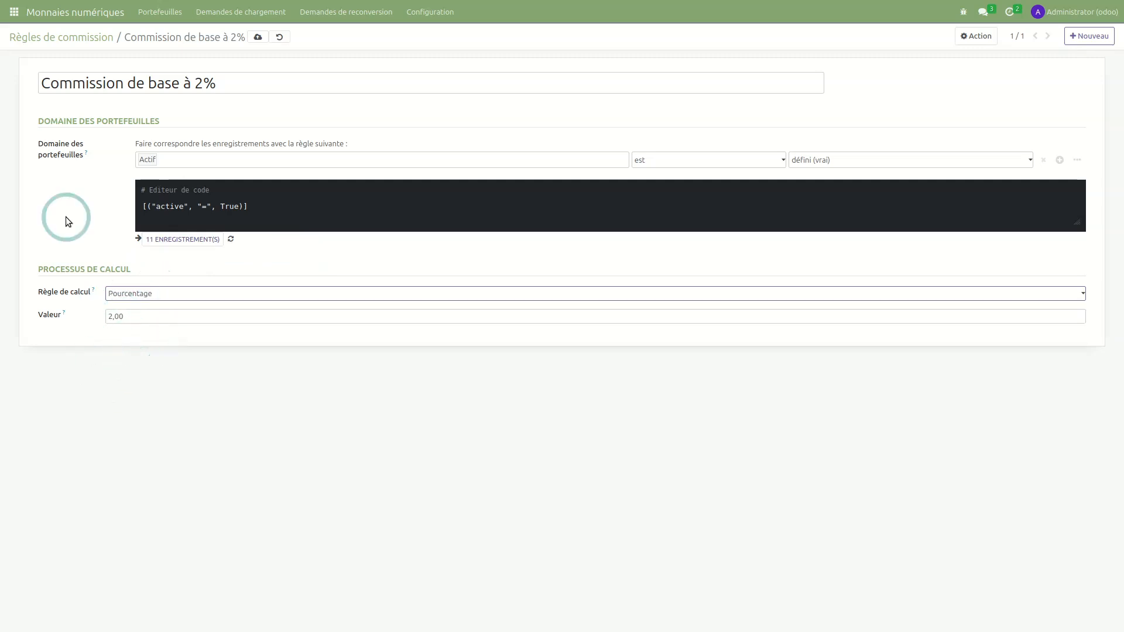
{"action": "left_click", "coordinate": [258, 38]}
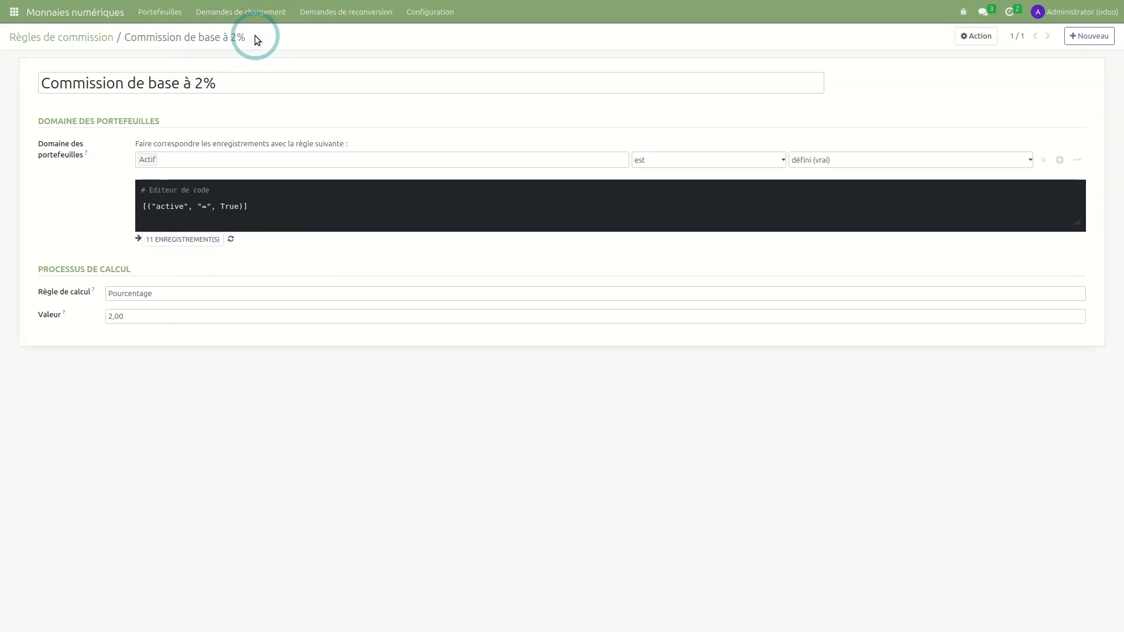
{"action": "left_click", "coordinate": [73, 39]}
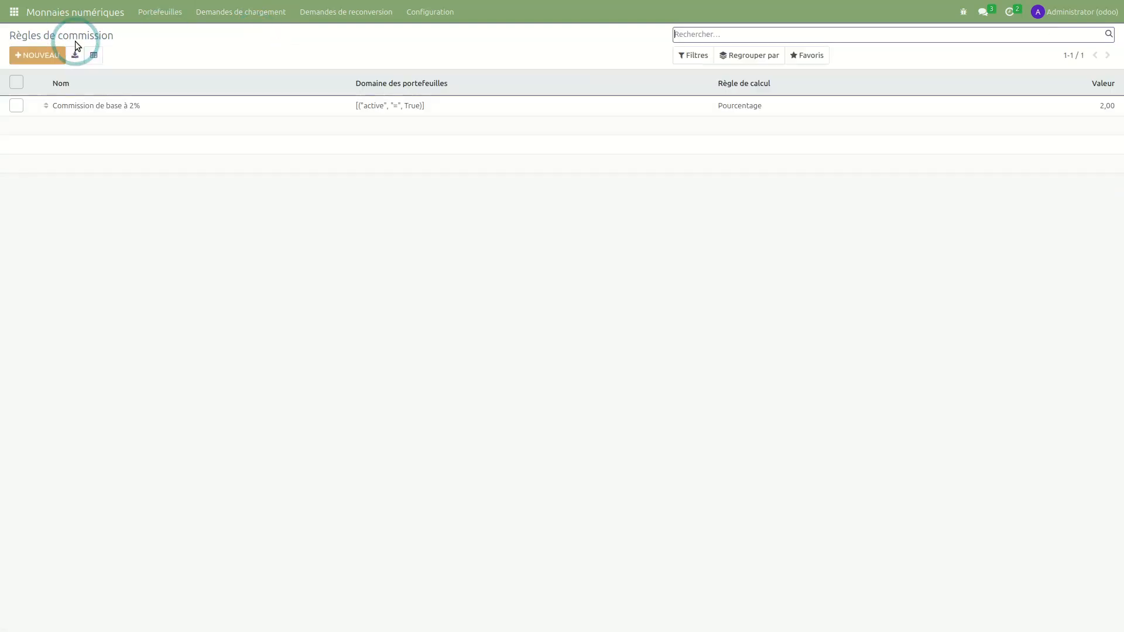
- Start a new commission rule limited to wallets with Créé le before 01/01/2025
{"action": "left_click", "coordinate": [37, 55]}
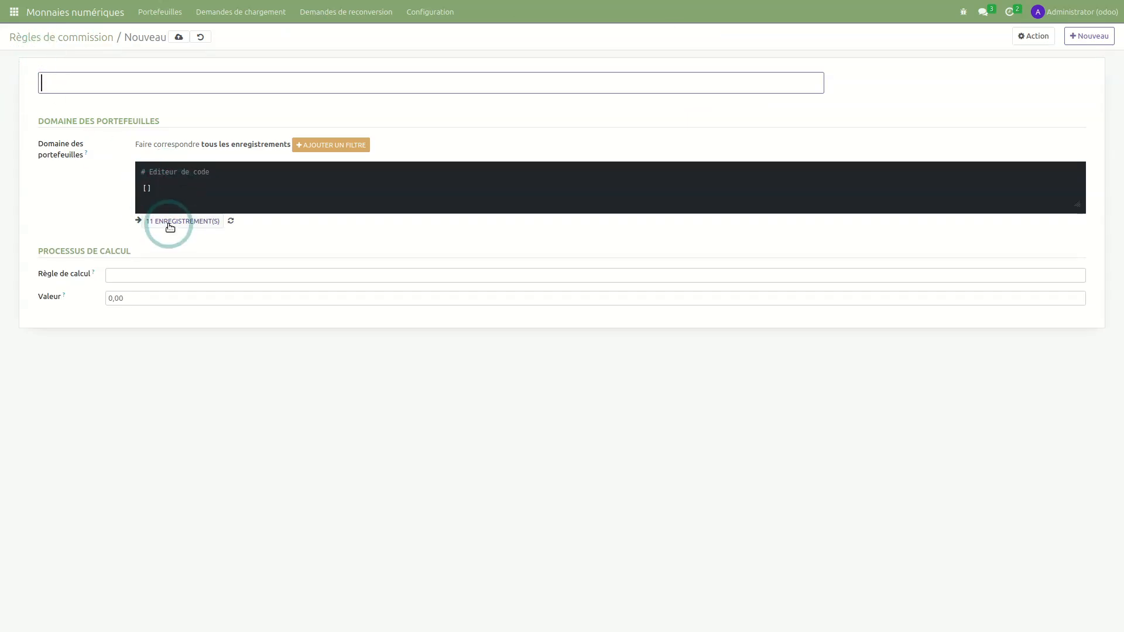
{"action": "left_click", "coordinate": [334, 144]}
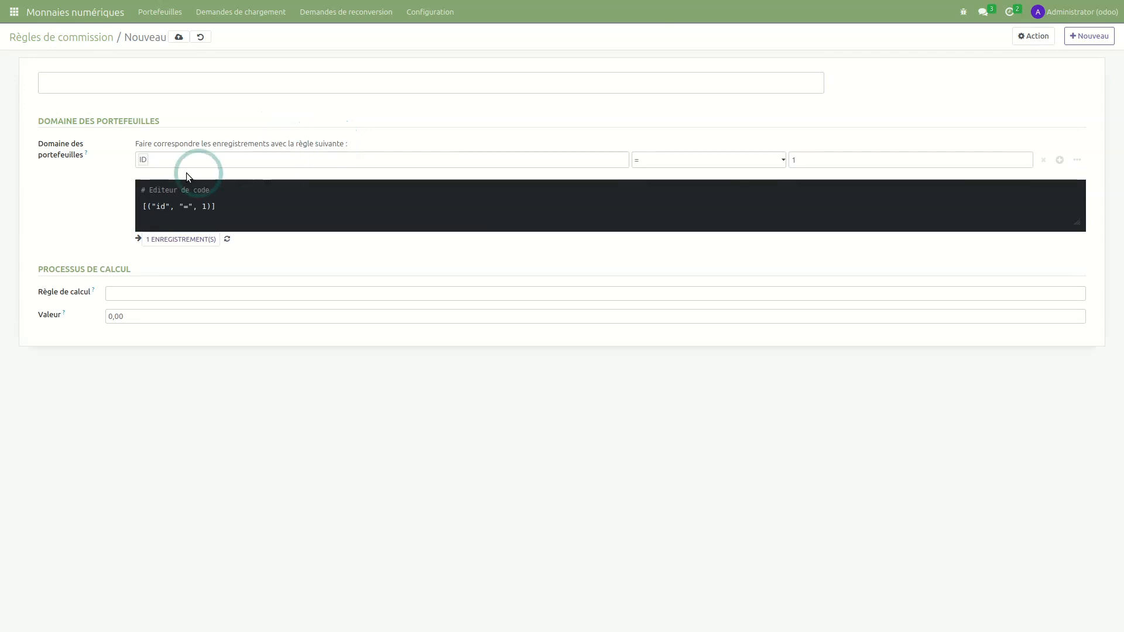
{"action": "left_click", "coordinate": [168, 161]}
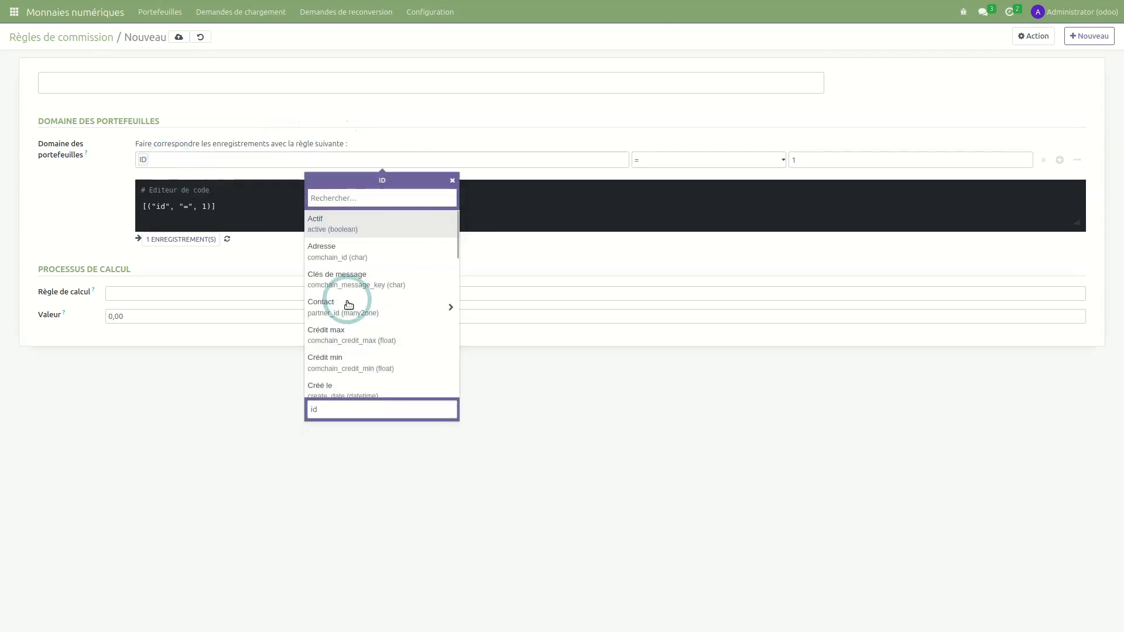
{"action": "left_click", "coordinate": [353, 390]}
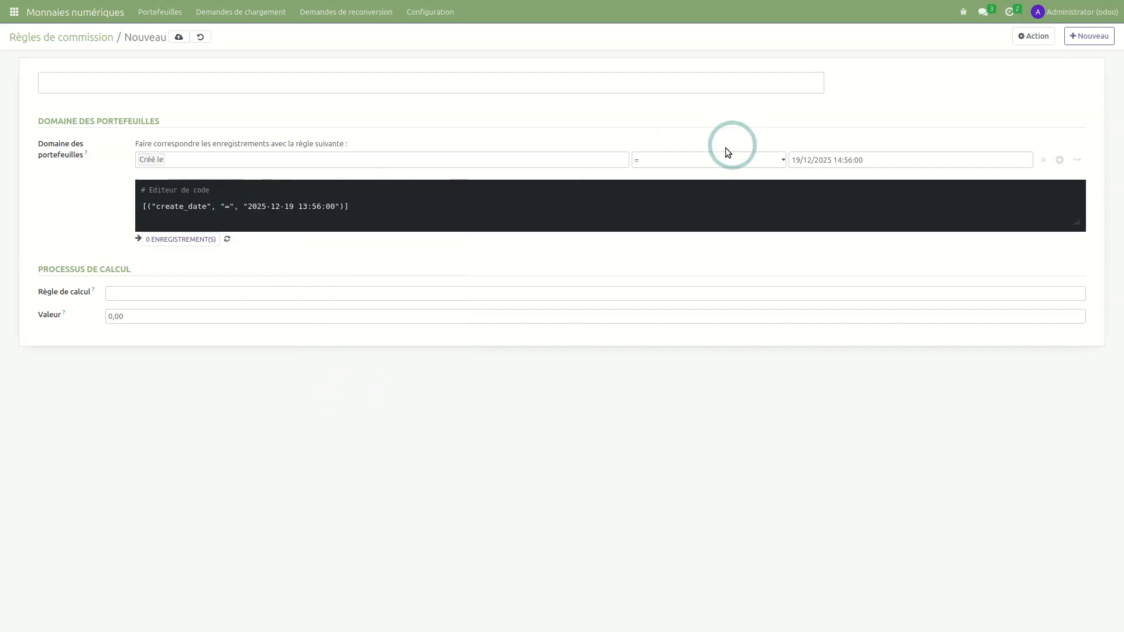
{"action": "left_click", "coordinate": [693, 161]}
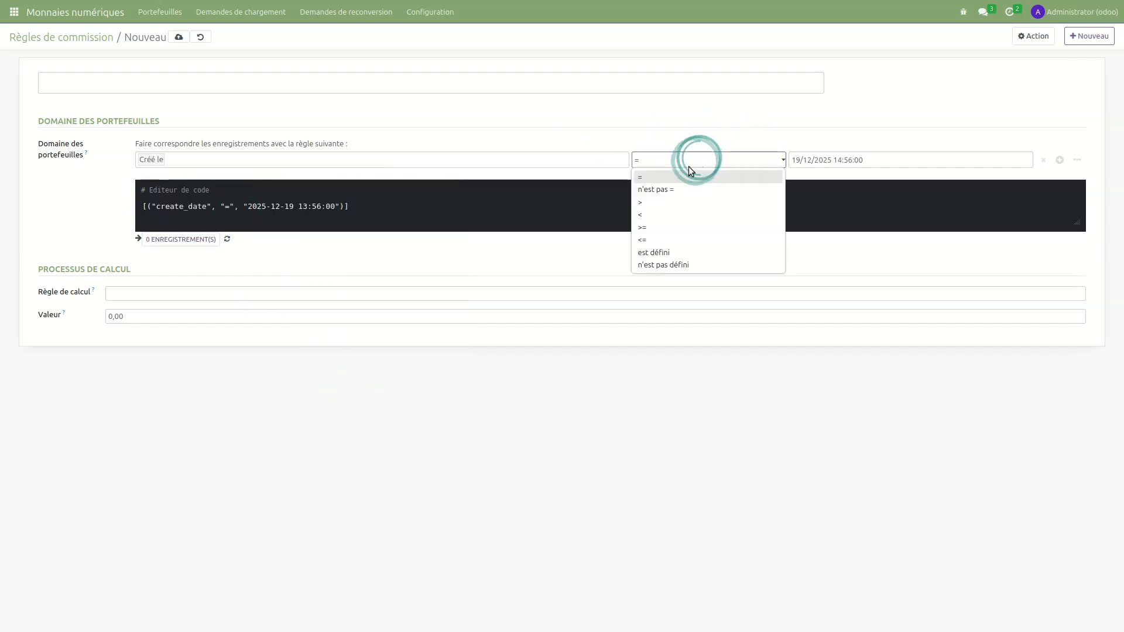
{"action": "left_click", "coordinate": [654, 215]}
{"action": "left_click", "coordinate": [835, 159]}
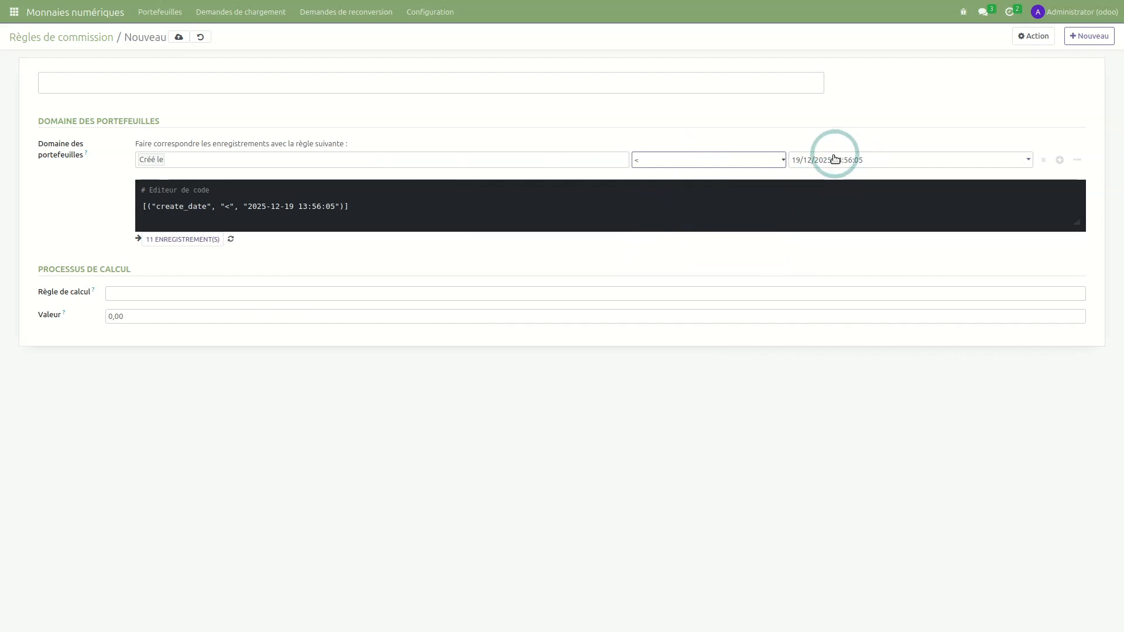
{"action": "left_click", "coordinate": [799, 184]}
{"action": "left_click", "coordinate": [799, 182]}
{"action": "left_click", "coordinate": [798, 183]}
{"action": "left_click", "coordinate": [798, 182]}
{"action": "left_click", "coordinate": [798, 183]}
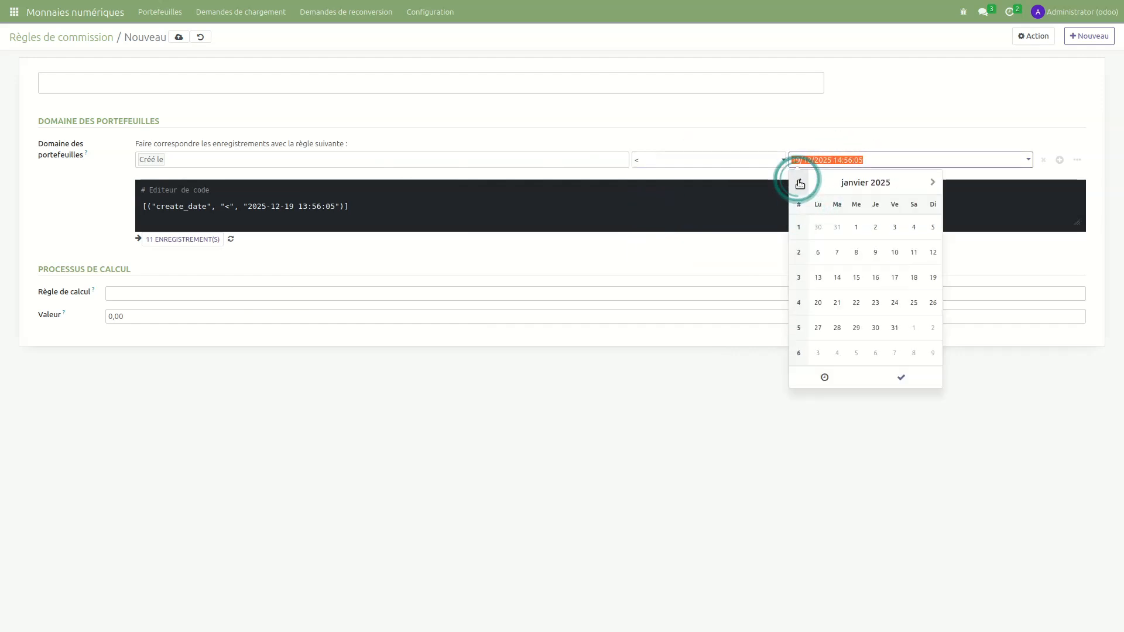
{"action": "left_click", "coordinate": [856, 227]}
{"action": "left_click", "coordinate": [901, 378]}
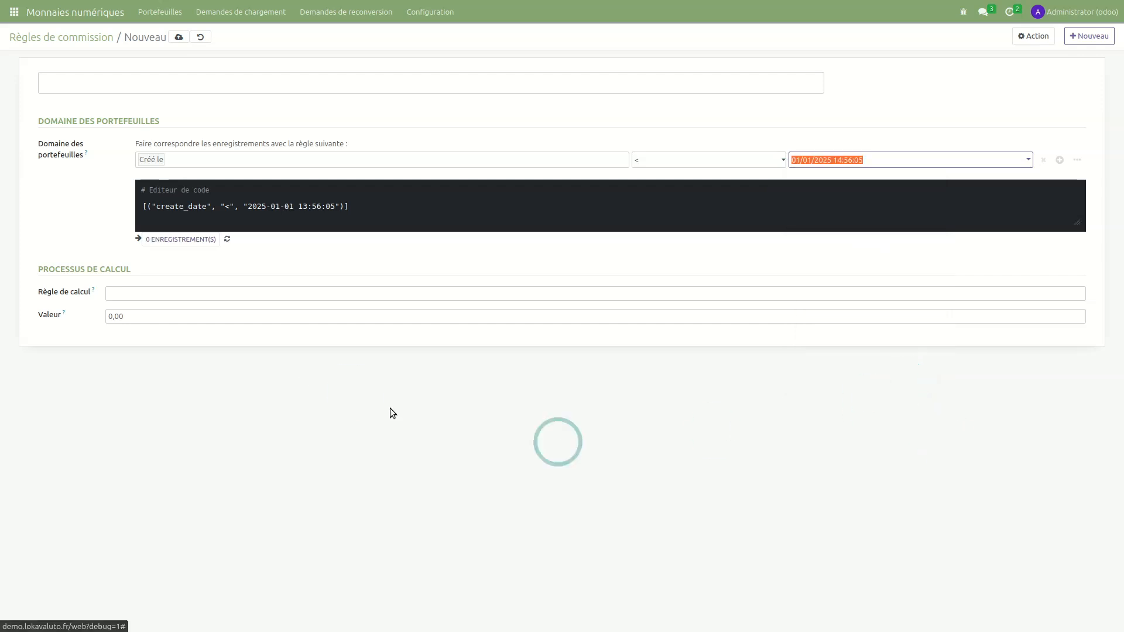
- Give the rule a Montant fixe value of 10, name it 'règle avant 2025', and save
{"action": "left_click", "coordinate": [117, 294]}
{"action": "left_click", "coordinate": [128, 322]}
{"action": "left_click", "coordinate": [115, 317]}
{"action": "left_click_drag", "start_coordinate": [114, 317], "coordinate": [100, 317]}
{"action": "type", "text": "10"}
{"action": "left_click", "coordinate": [176, 457]}
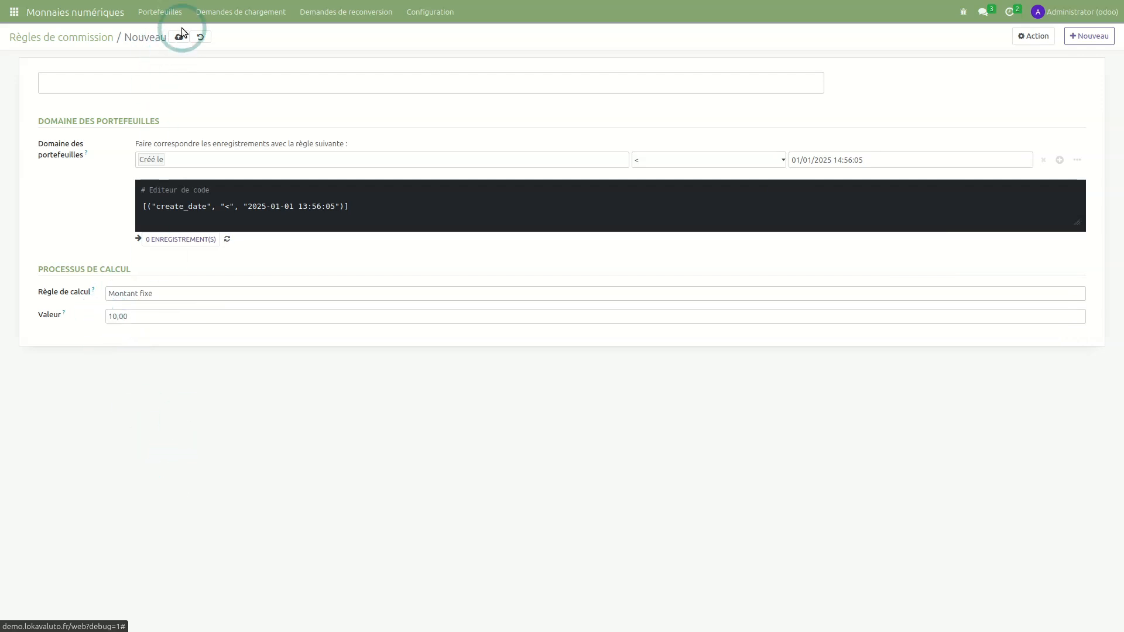
{"action": "left_click", "coordinate": [153, 84]}
{"action": "type", "text": "règle avant 2025"}
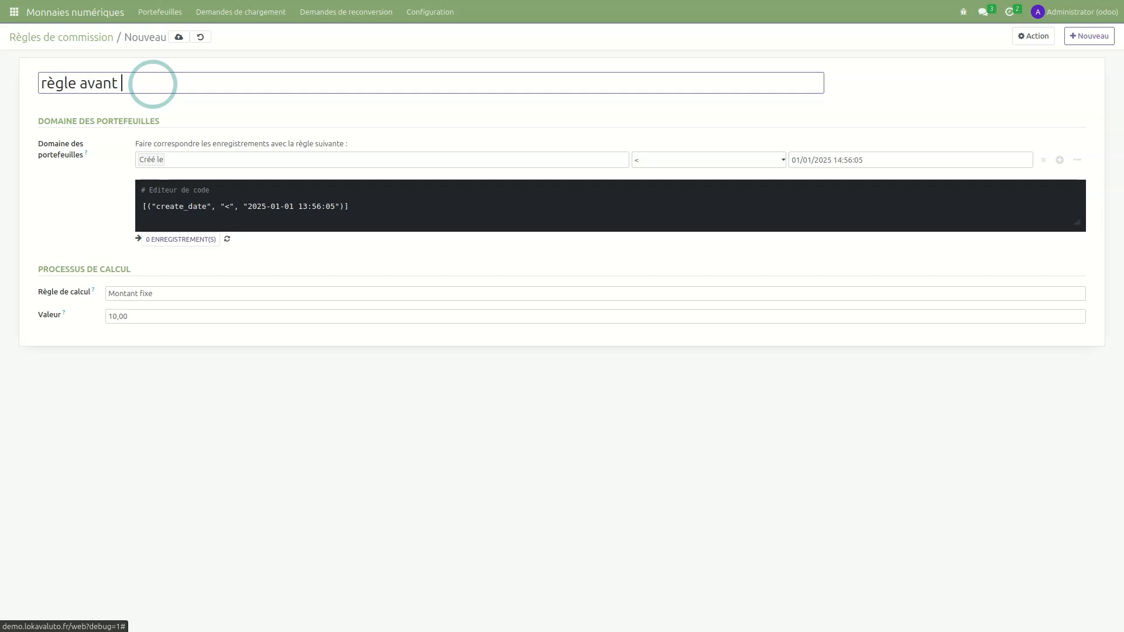
{"action": "mouse_move", "coordinate": [193, 22]}
{"action": "left_click", "coordinate": [179, 86]}
{"action": "left_click", "coordinate": [104, 39]}
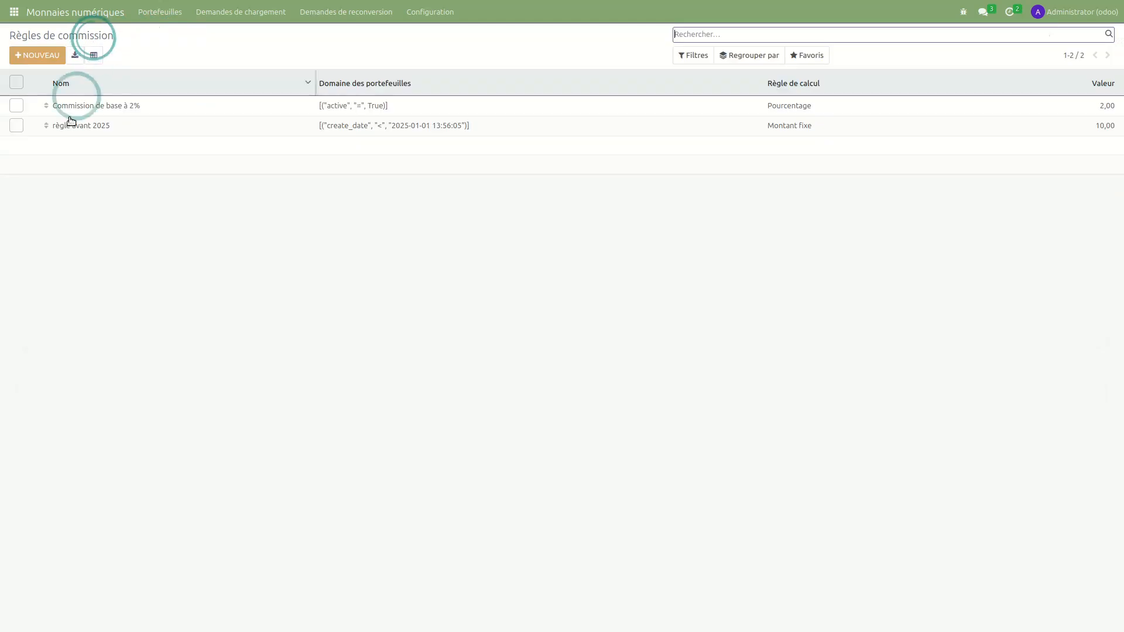
- Select the 'règle avant 2025' rule and delete it via Action > Supprimer
{"action": "left_click_drag", "start_coordinate": [45, 125], "coordinate": [48, 102]}
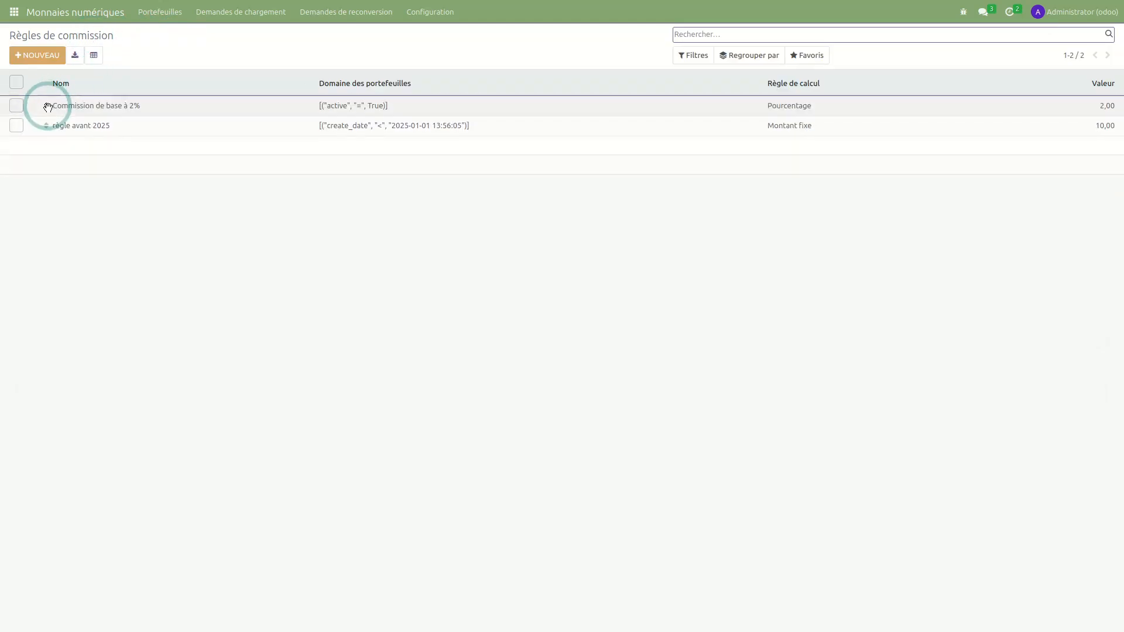
{"action": "left_click", "coordinate": [194, 331]}
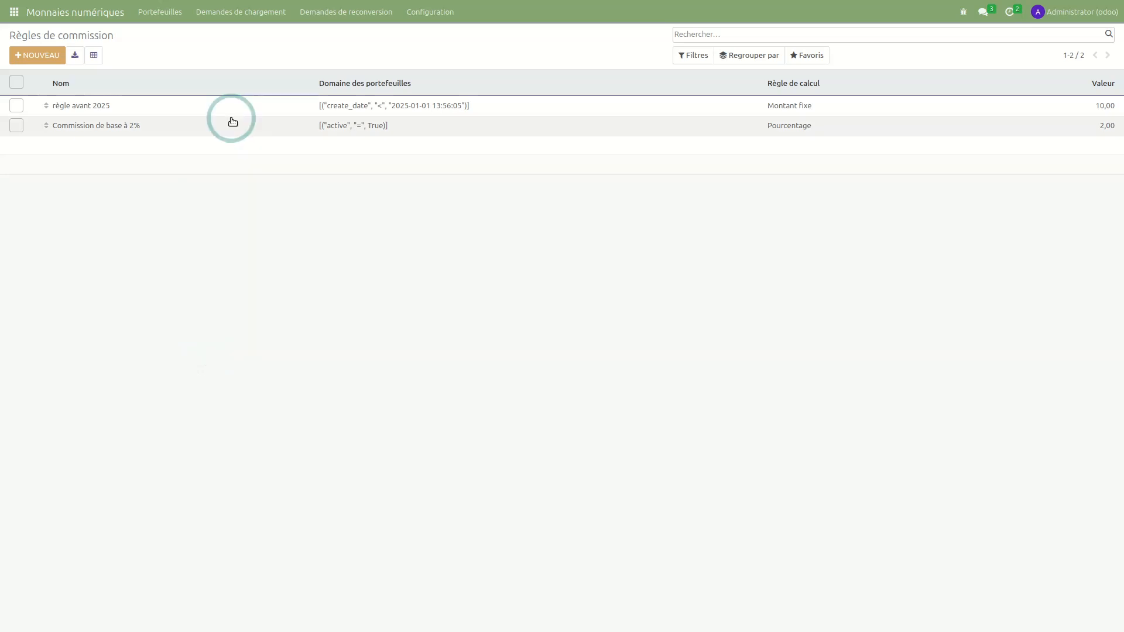
{"action": "left_click", "coordinate": [17, 103]}
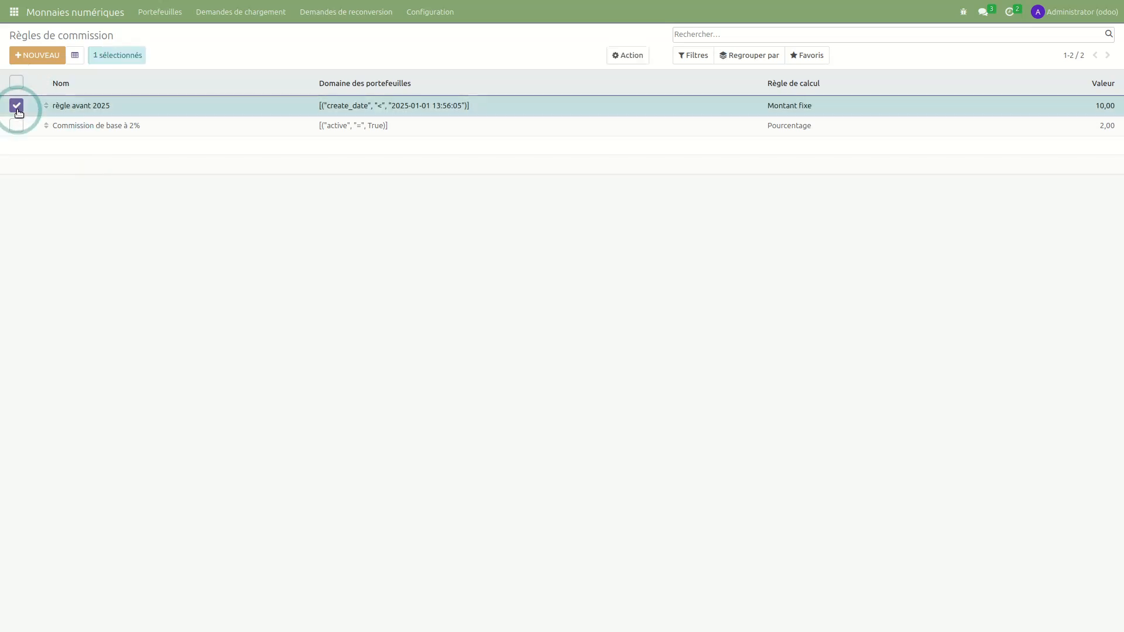
{"action": "left_click", "coordinate": [623, 54]}
{"action": "left_click", "coordinate": [636, 121]}
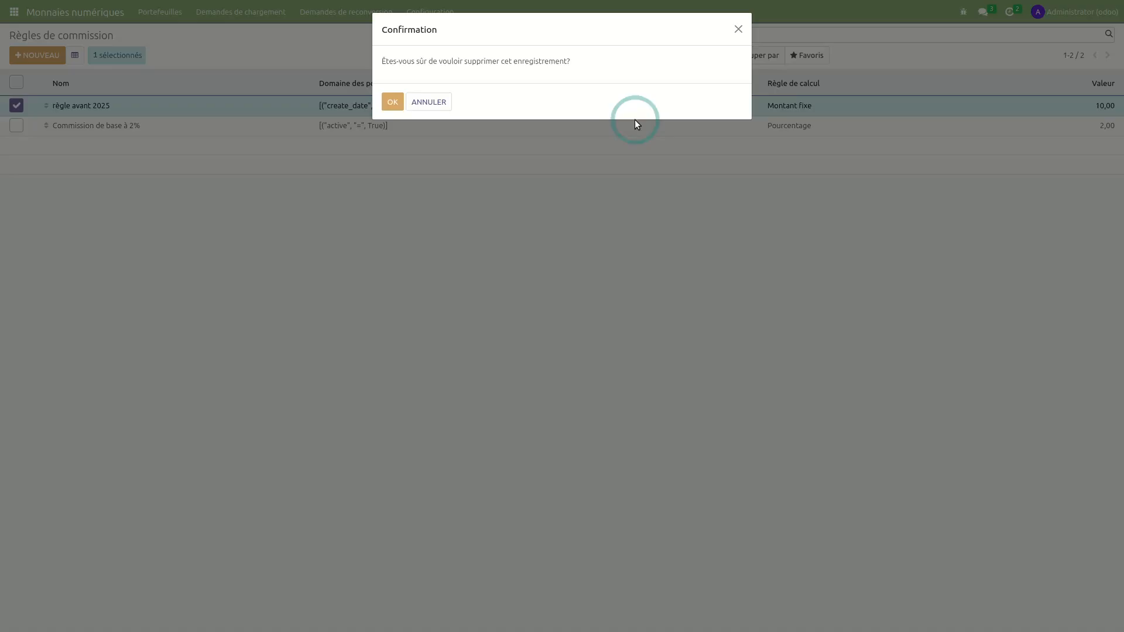
{"action": "left_click", "coordinate": [392, 103]}
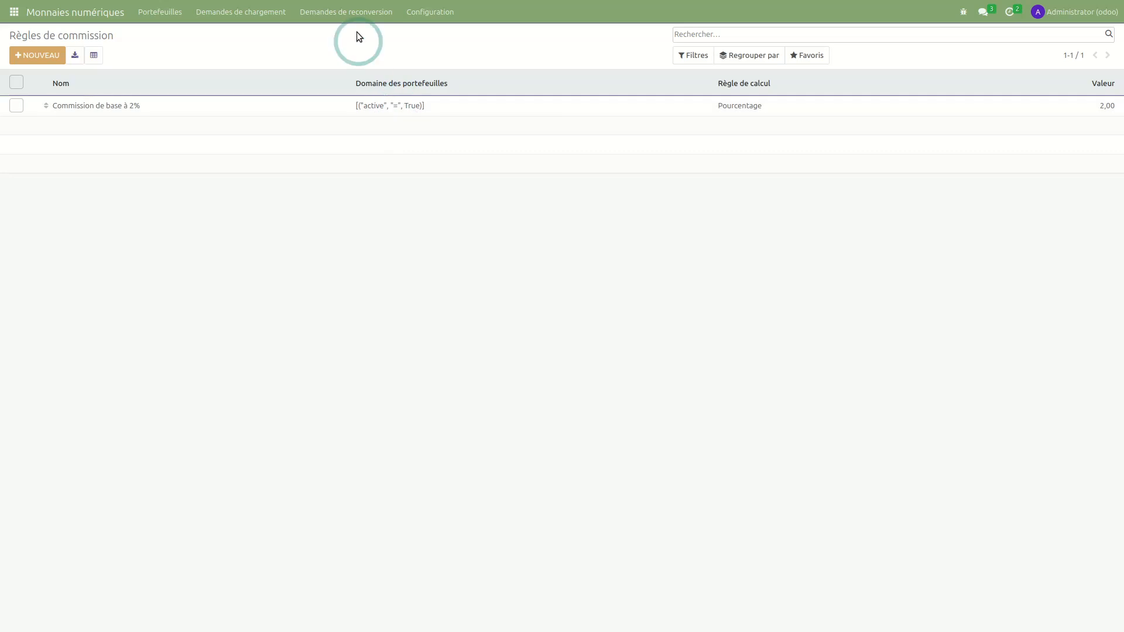
{"action": "left_click", "coordinate": [428, 13]}
- Untick Reconversion autorisée on the 'Particuliers NE peuvent PAS reconvertir' rule, save it, and switch to Monujo
{"action": "left_click", "coordinate": [458, 52]}
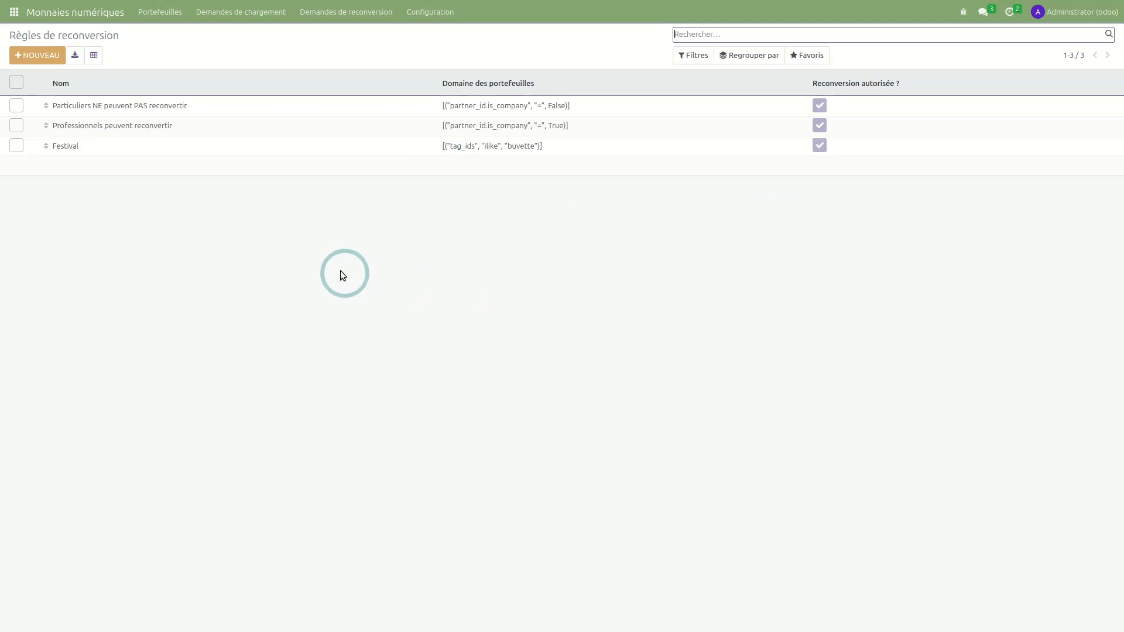
{"action": "left_click", "coordinate": [302, 111]}
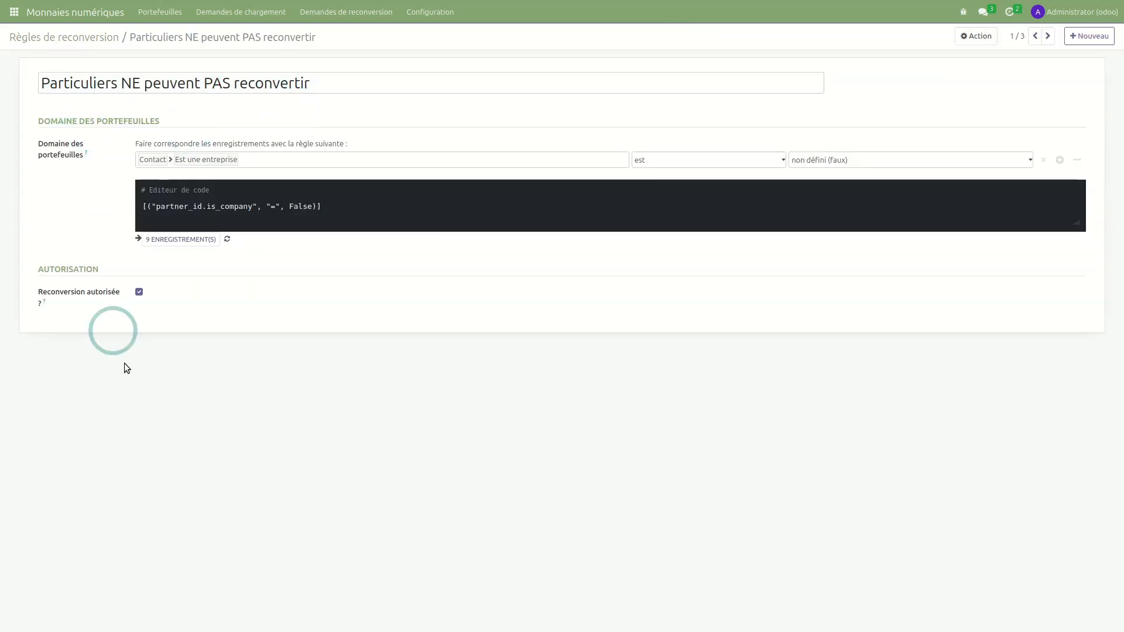
{"action": "left_click", "coordinate": [138, 291]}
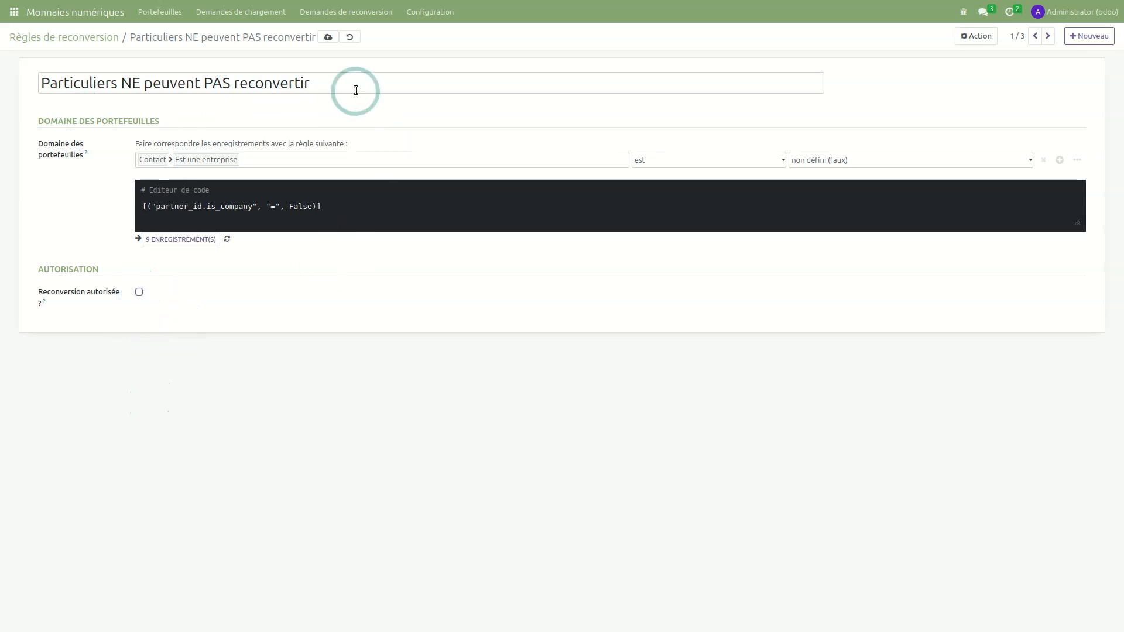
{"action": "left_click", "coordinate": [326, 37]}
{"action": "key", "text": "alt+Tab"}
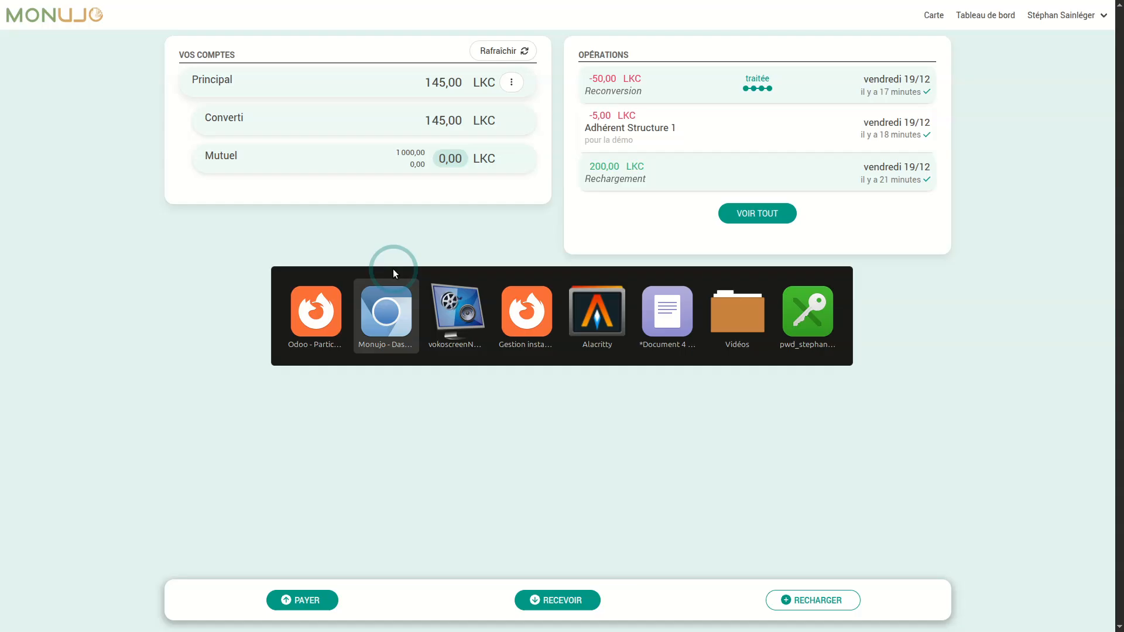
- Refresh the Monujo wallet, check the Principal account's options, then return to Odoo's reconversion rules list
{"action": "left_click", "coordinate": [483, 51]}
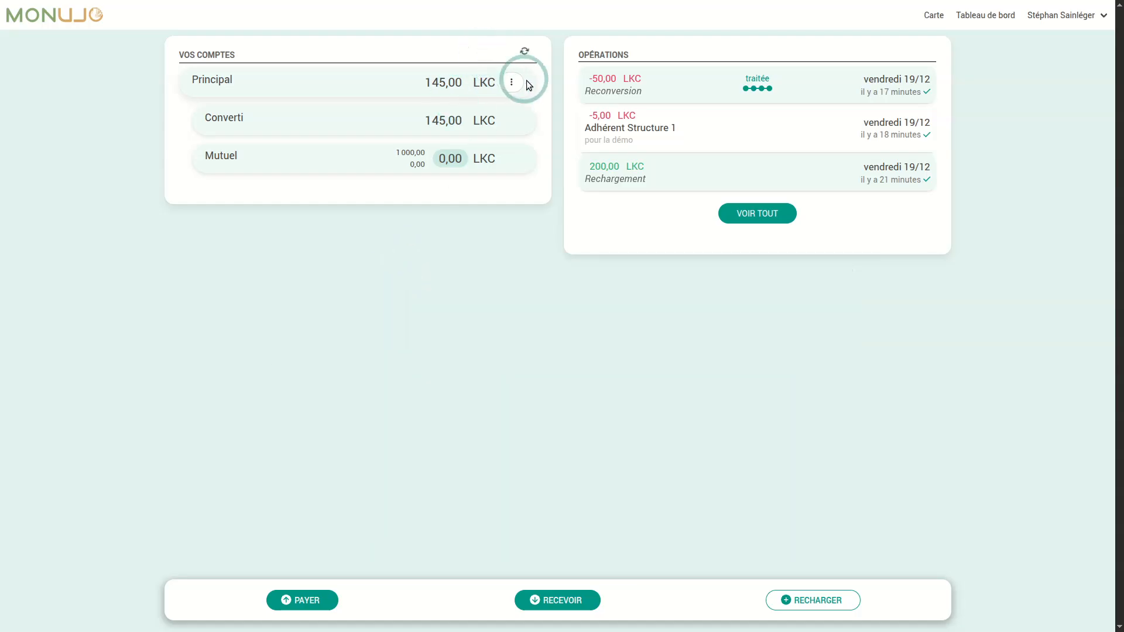
{"action": "left_click", "coordinate": [512, 85]}
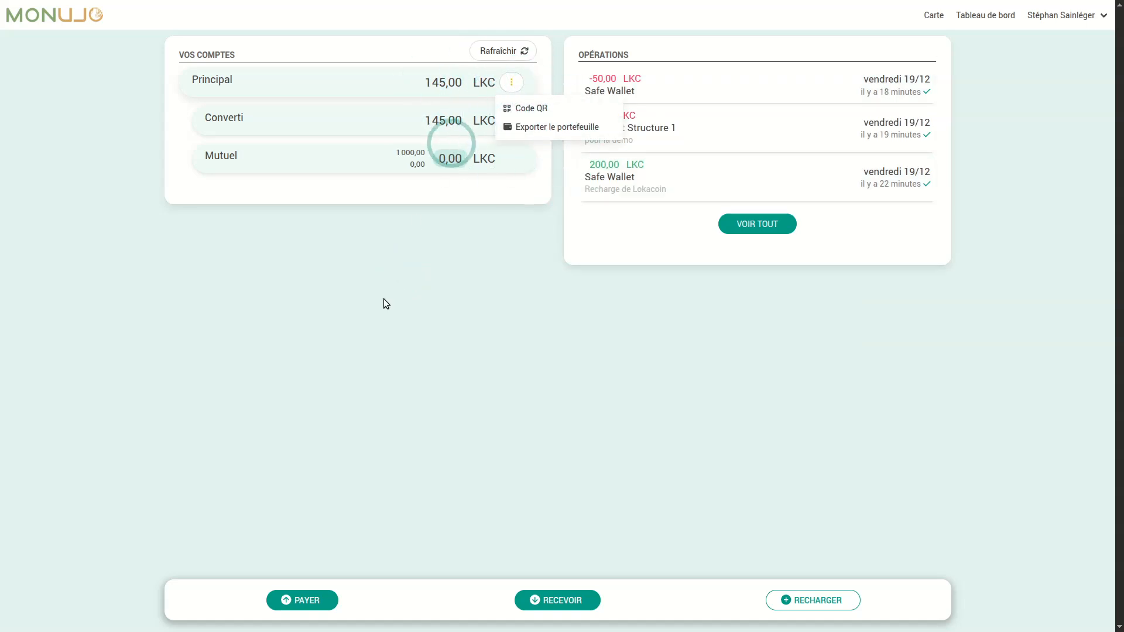
{"action": "left_click", "coordinate": [402, 315]}
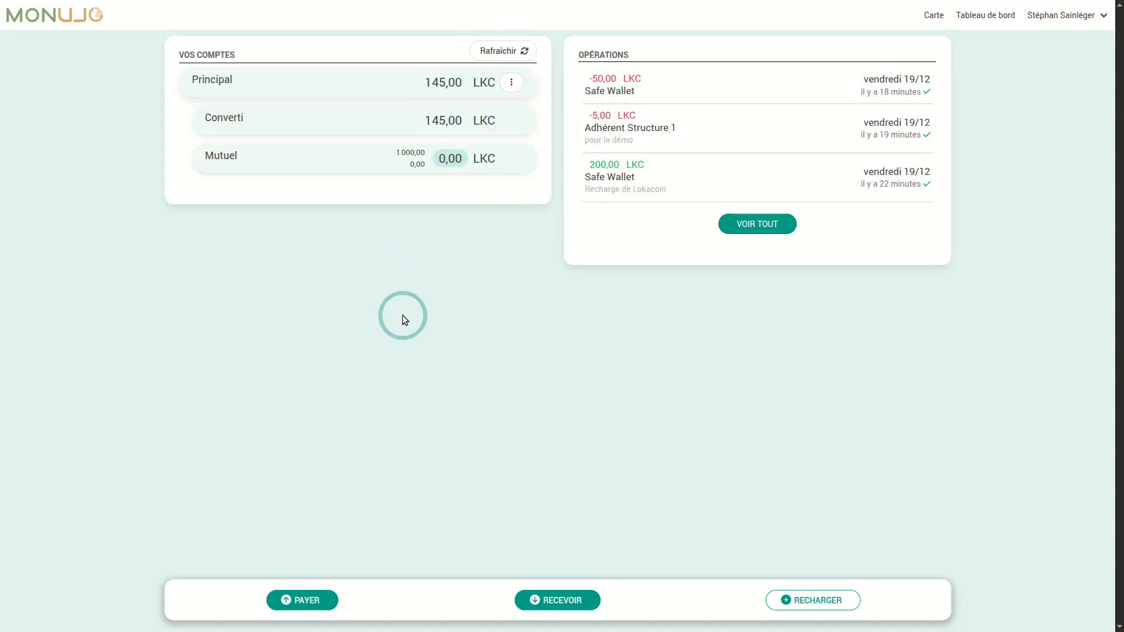
{"action": "key", "text": "alt+Tab"}
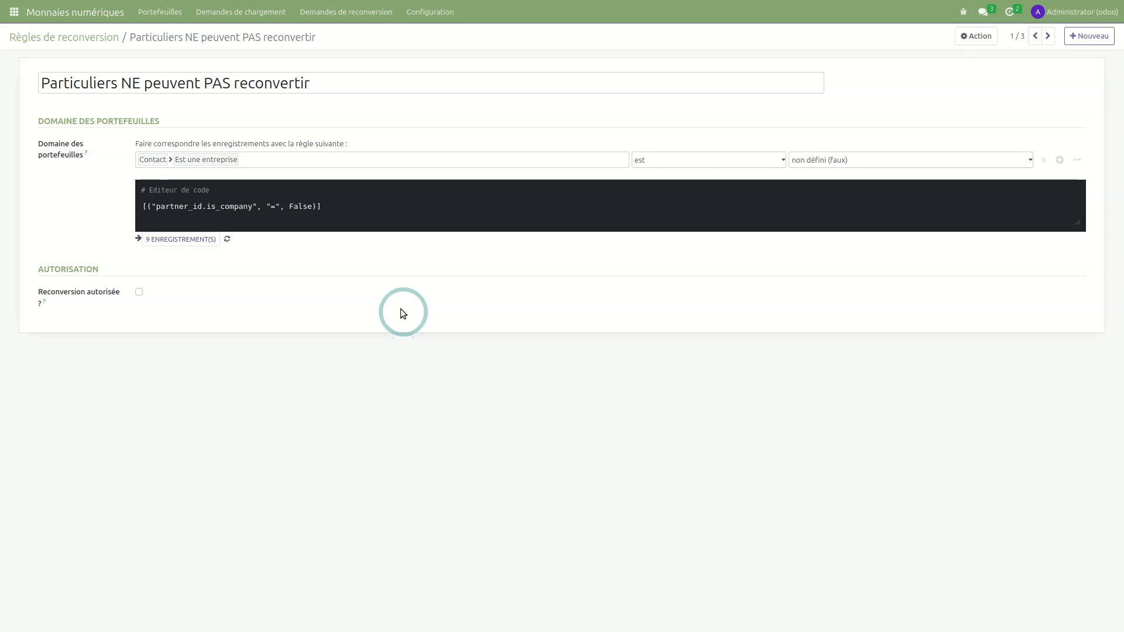
{"action": "left_click", "coordinate": [90, 42]}
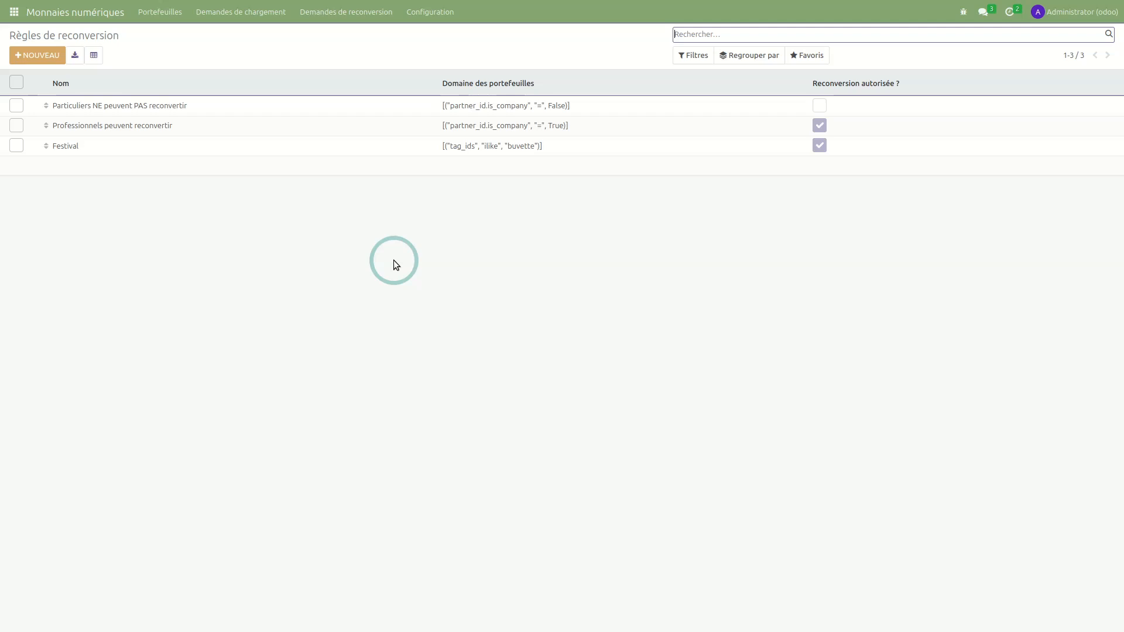
- Open the Règles de rechargement list from Odoo's Configuration menu
{"action": "left_click", "coordinate": [431, 11]}
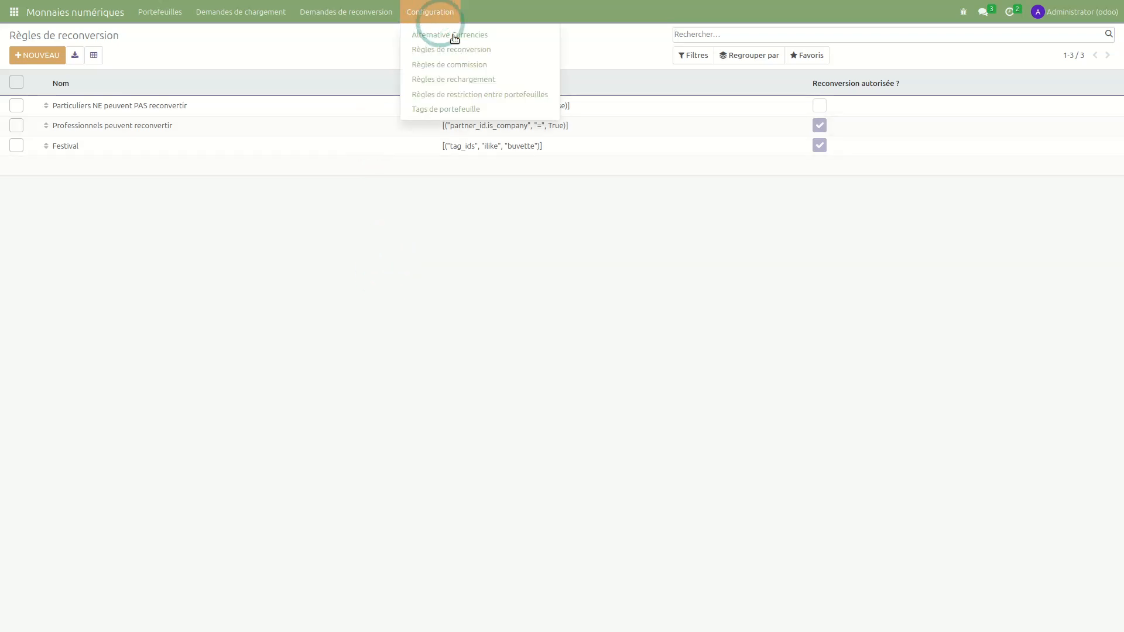
{"action": "left_click", "coordinate": [468, 78]}
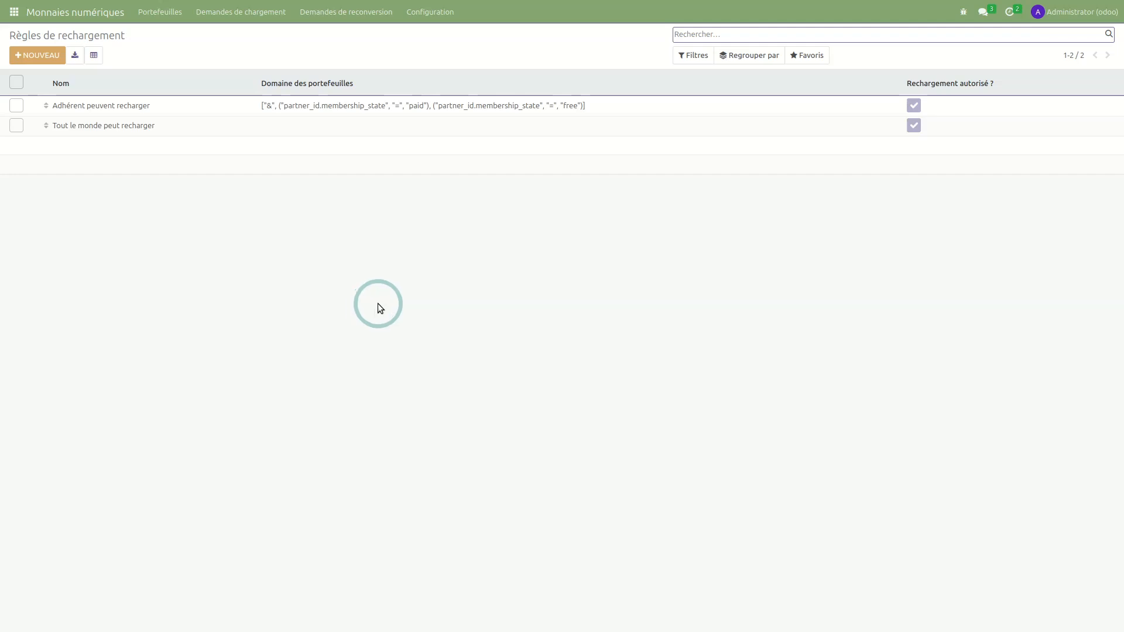
- Untick Rechargement autorisé on the Adhérent peuvent recharger rule and save it
{"action": "left_click", "coordinate": [792, 110]}
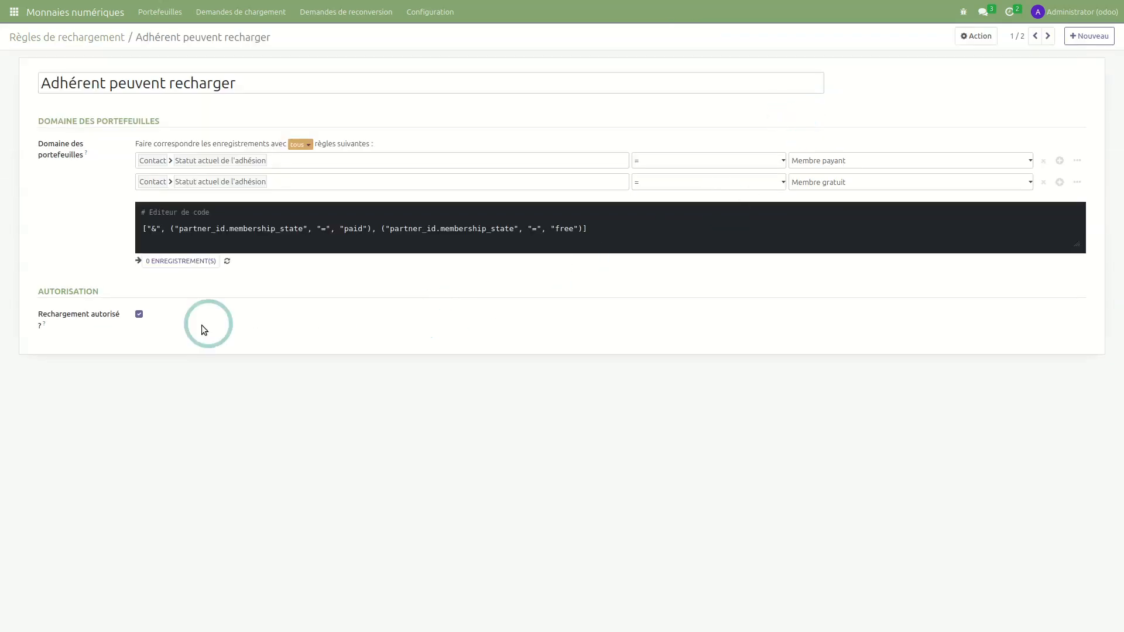
{"action": "left_click", "coordinate": [139, 314]}
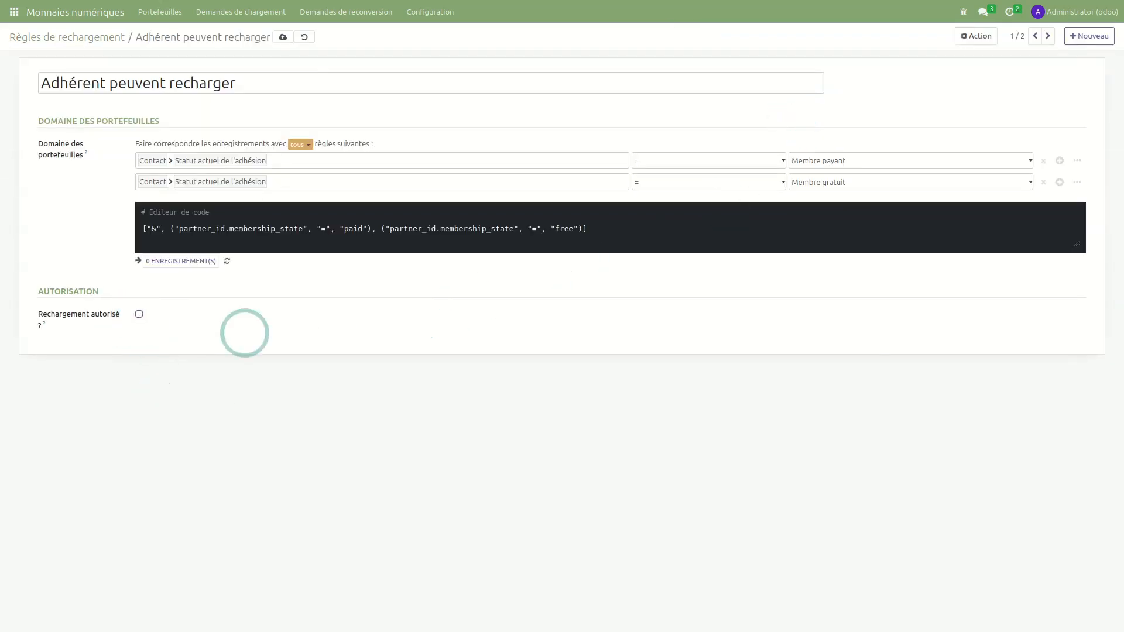
{"action": "left_click", "coordinate": [282, 40]}
{"action": "key", "text": "alt+Tab"}
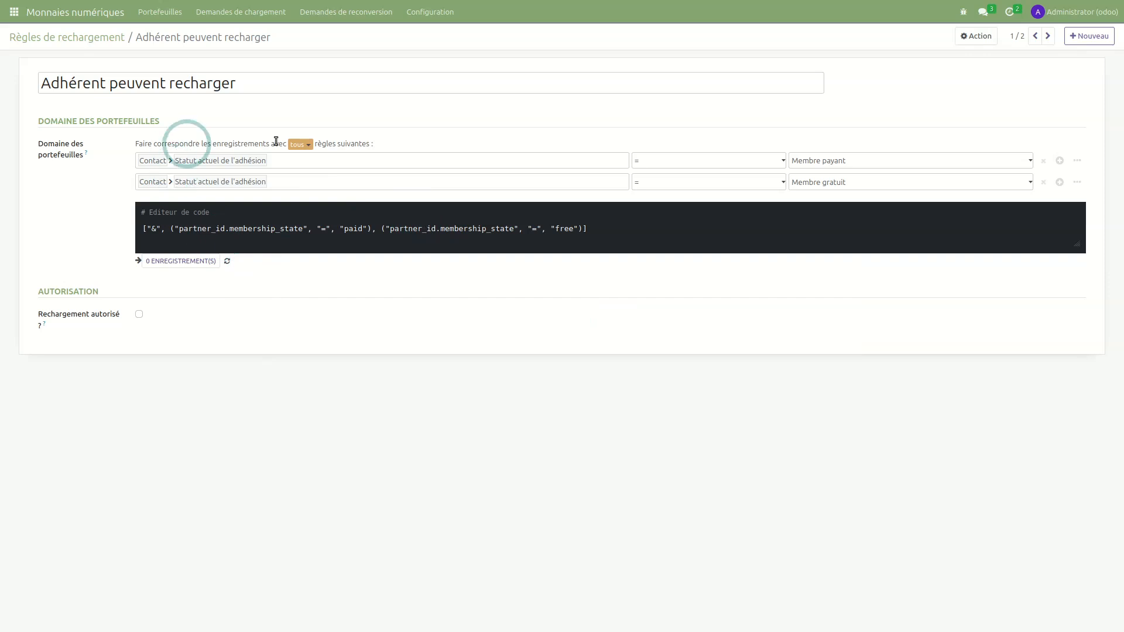
- Add a new wallet domain condition testing the Contact's Nom field
{"action": "left_click", "coordinate": [1059, 182]}
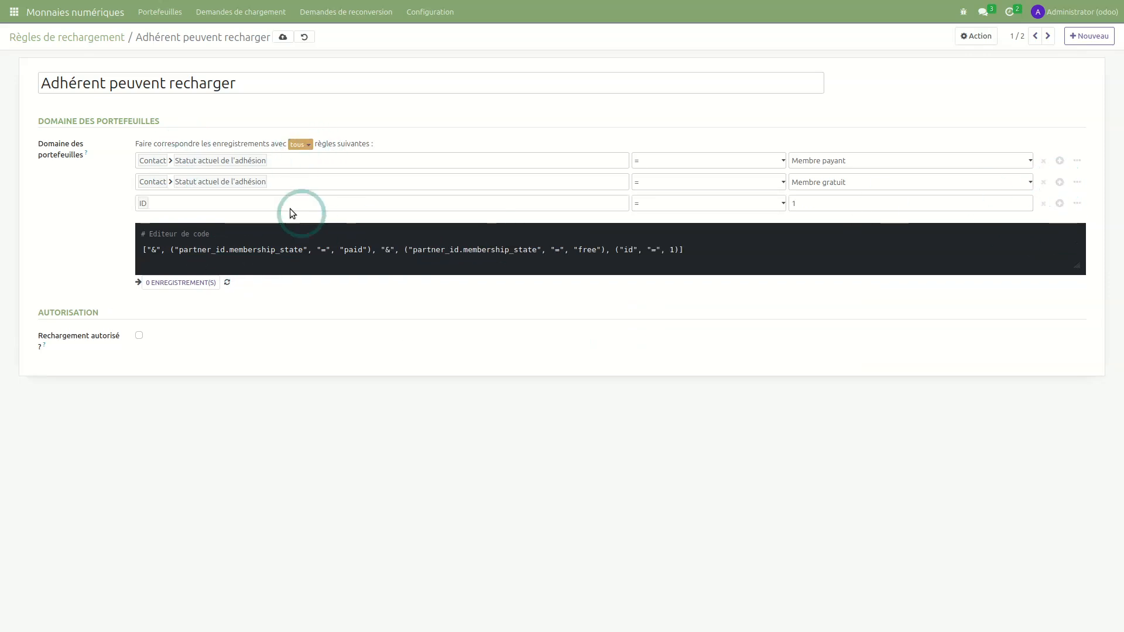
{"action": "left_click", "coordinate": [214, 202]}
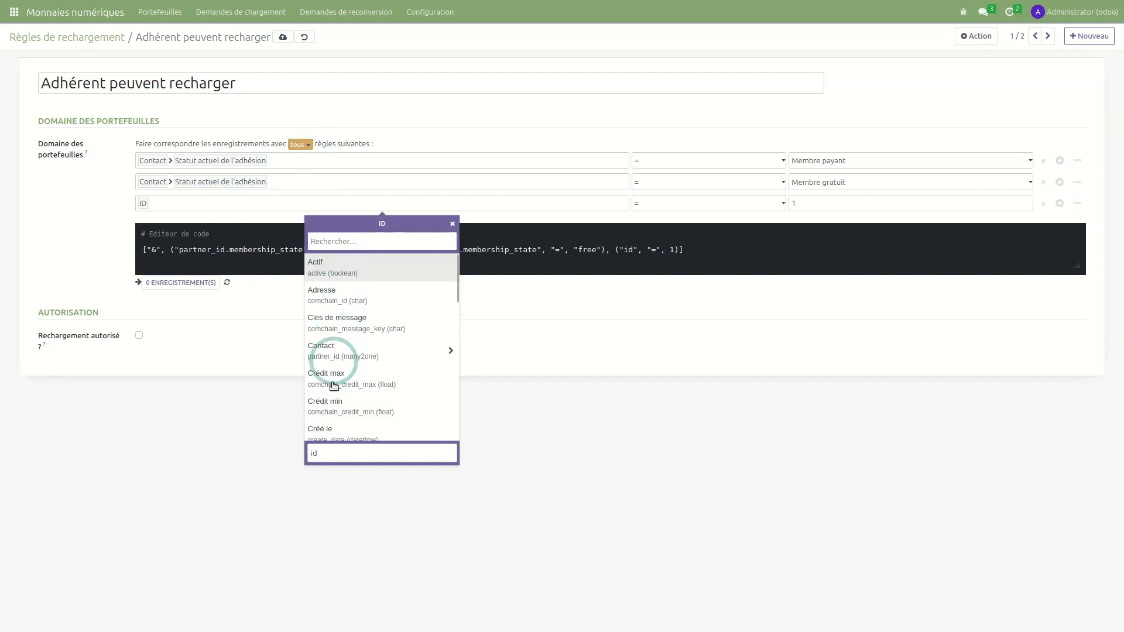
{"action": "scroll", "coordinate": [341, 366], "scroll_direction": "down", "scroll_amount": 1}
{"action": "scroll", "coordinate": [343, 351], "scroll_direction": "down", "scroll_amount": 2}
{"action": "scroll", "coordinate": [342, 337], "scroll_direction": "up", "scroll_amount": 2}
{"action": "left_click", "coordinate": [340, 324]}
{"action": "type", "text": "nom"}
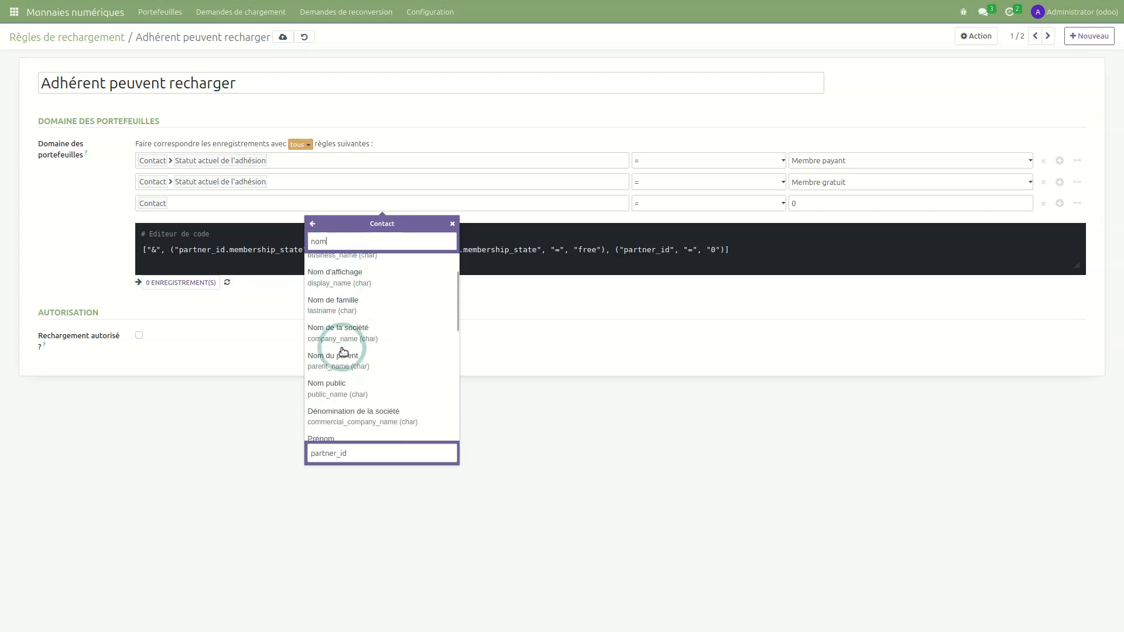
{"action": "scroll", "coordinate": [343, 351], "scroll_direction": "up", "scroll_amount": 2}
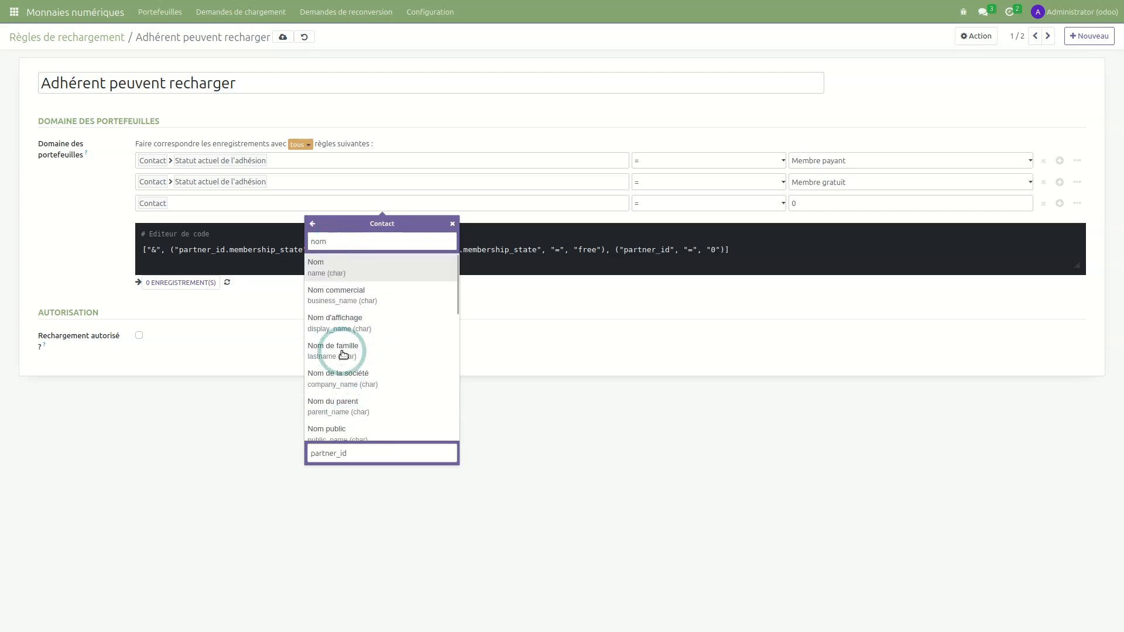
{"action": "left_click", "coordinate": [344, 263]}
- Make the condition 'contient' the member's first name, save the rule, and return to the list
{"action": "left_click", "coordinate": [722, 202]}
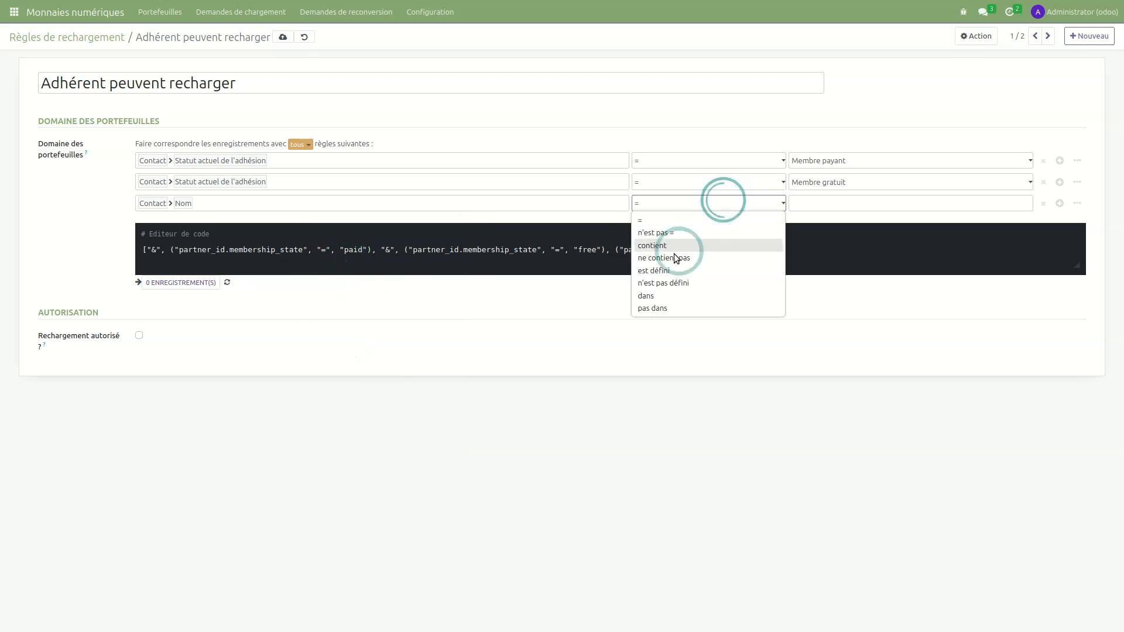
{"action": "left_click", "coordinate": [663, 246]}
{"action": "left_click", "coordinate": [811, 203]}
{"action": "type", "text": "Stéphan"}
{"action": "left_click", "coordinate": [358, 443]}
{"action": "left_click", "coordinate": [186, 42]}
{"action": "left_click", "coordinate": [282, 36]}
{"action": "left_click", "coordinate": [109, 38]}
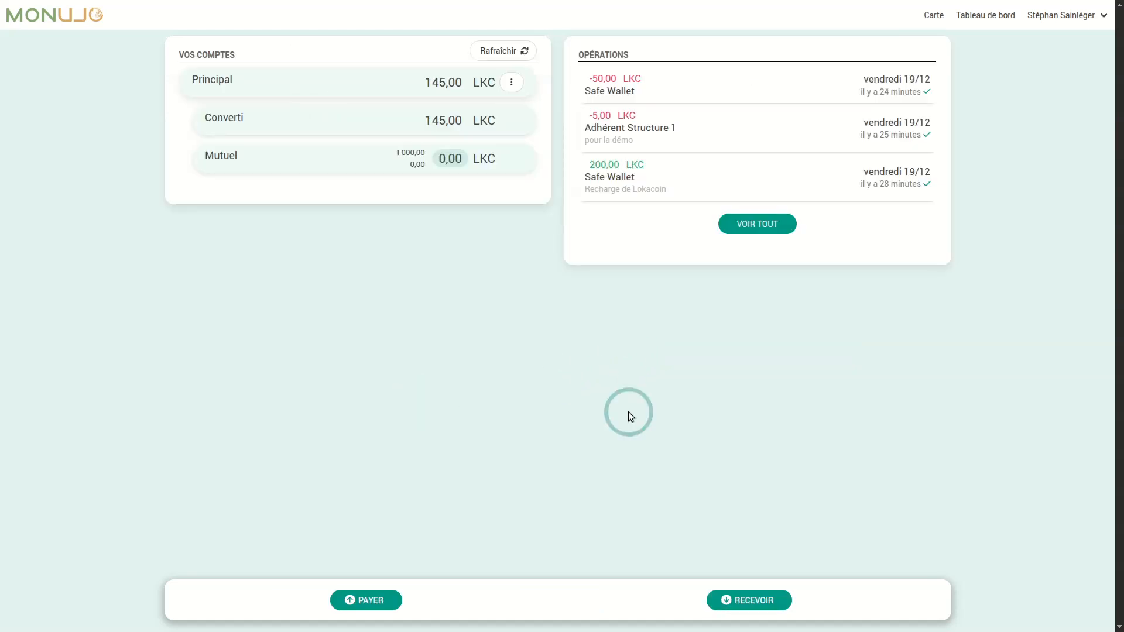
- Confirm Monujo no longer shows the RECHARGER button, then switch back to the Odoo rule form
{"action": "key", "text": "alt+Tab"}
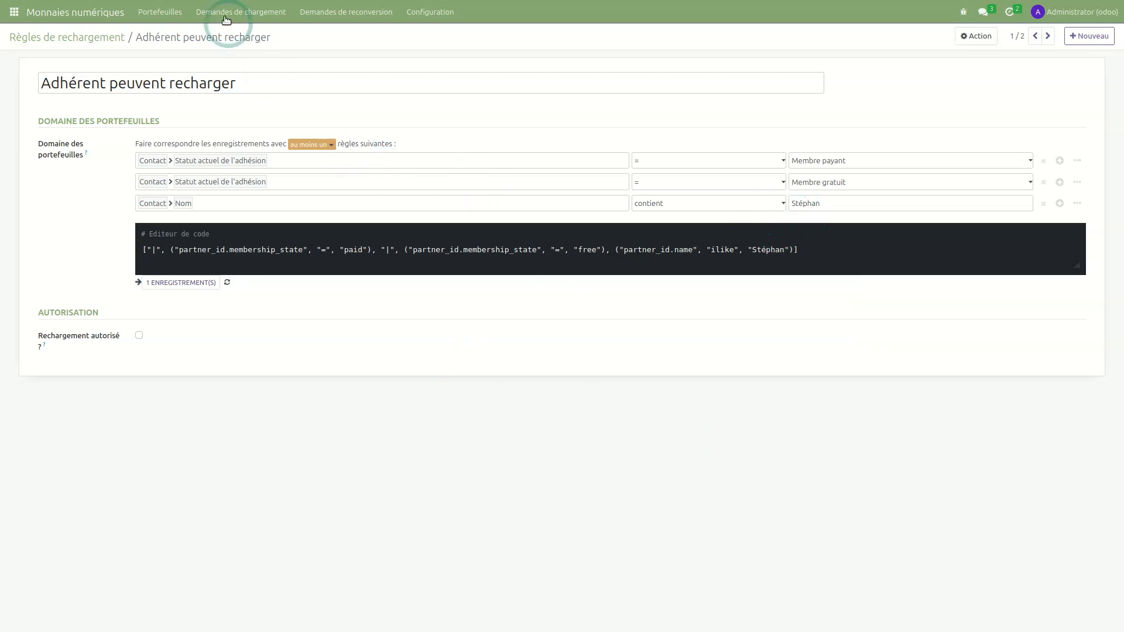
- View the empty Règles de restriction entre portefeuilles list, starting and then discarding a new rule
{"action": "left_click", "coordinate": [412, 10]}
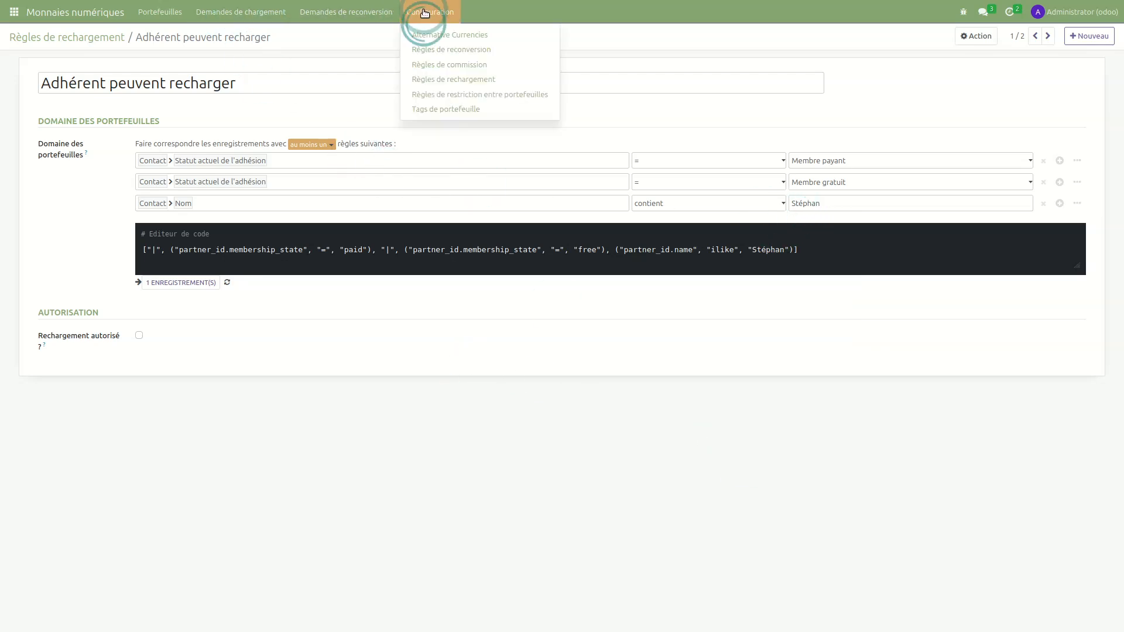
{"action": "left_click", "coordinate": [458, 97]}
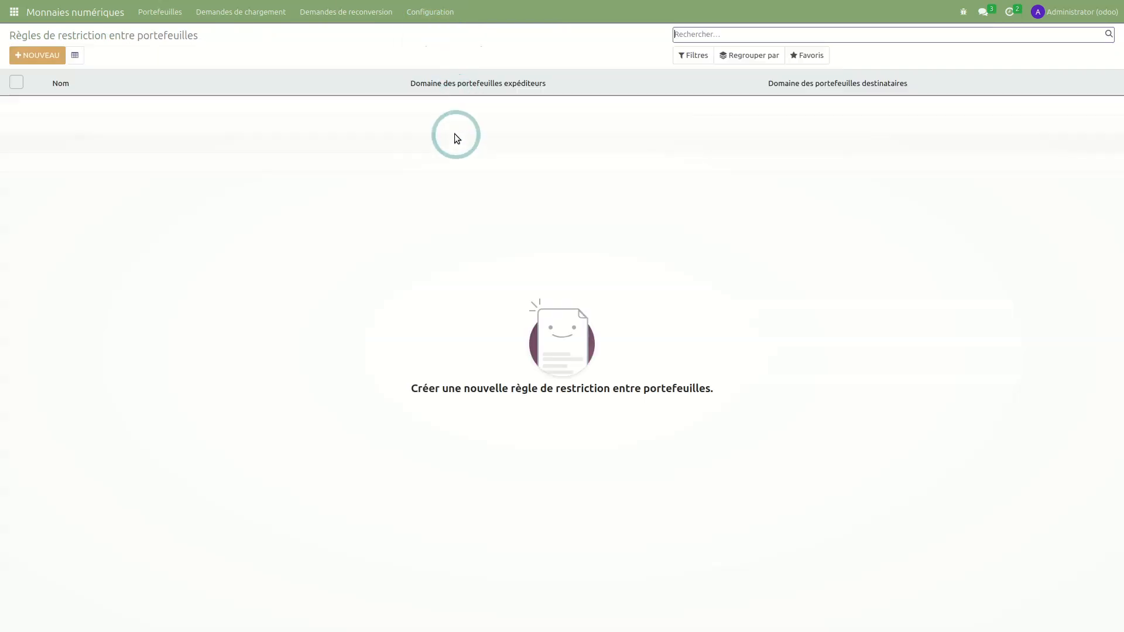
{"action": "left_click", "coordinate": [37, 55]}
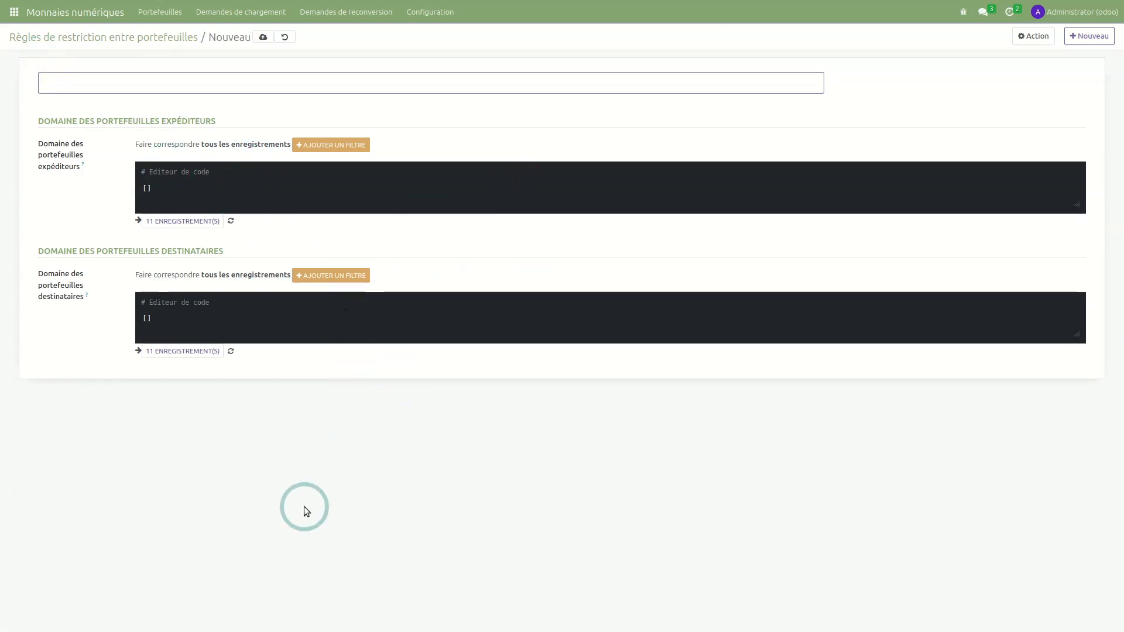
{"action": "left_click", "coordinate": [166, 39]}
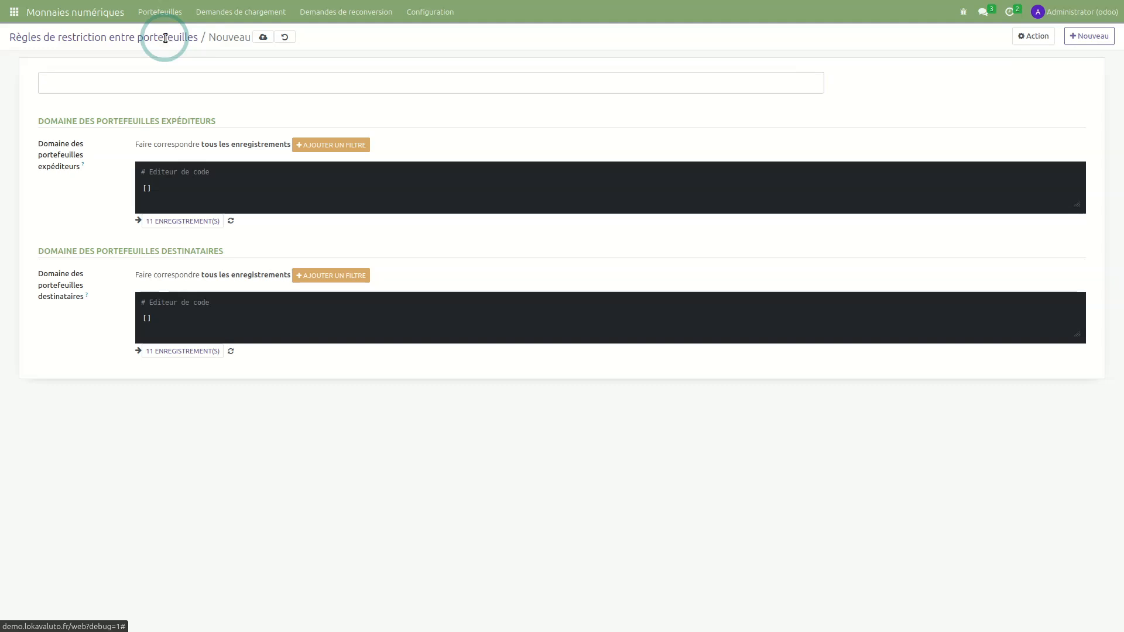
{"action": "left_click", "coordinate": [435, 13]}
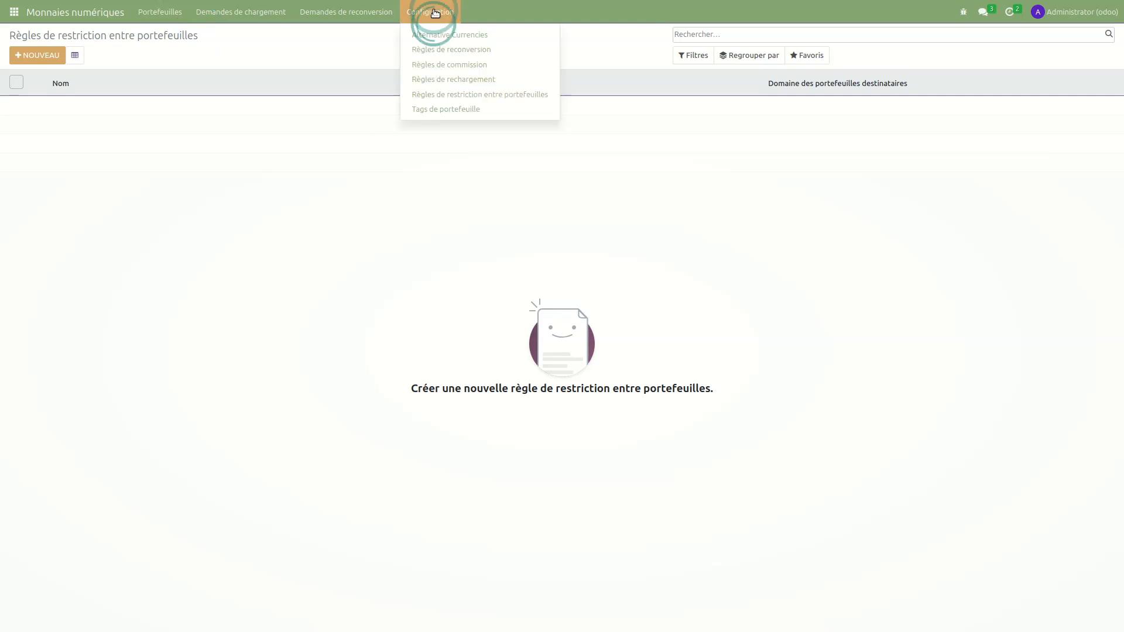
- Check the Tags de portefeuille list with its Buvette festival tag, then show all 11 wallets
{"action": "left_click", "coordinate": [436, 109]}
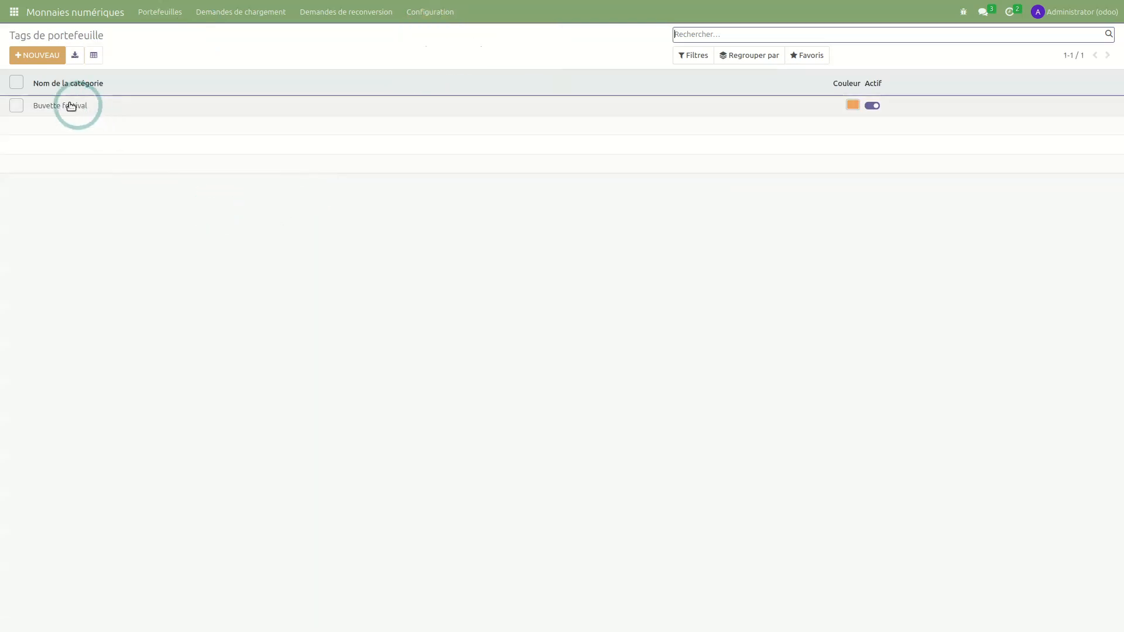
{"action": "left_click", "coordinate": [166, 12]}
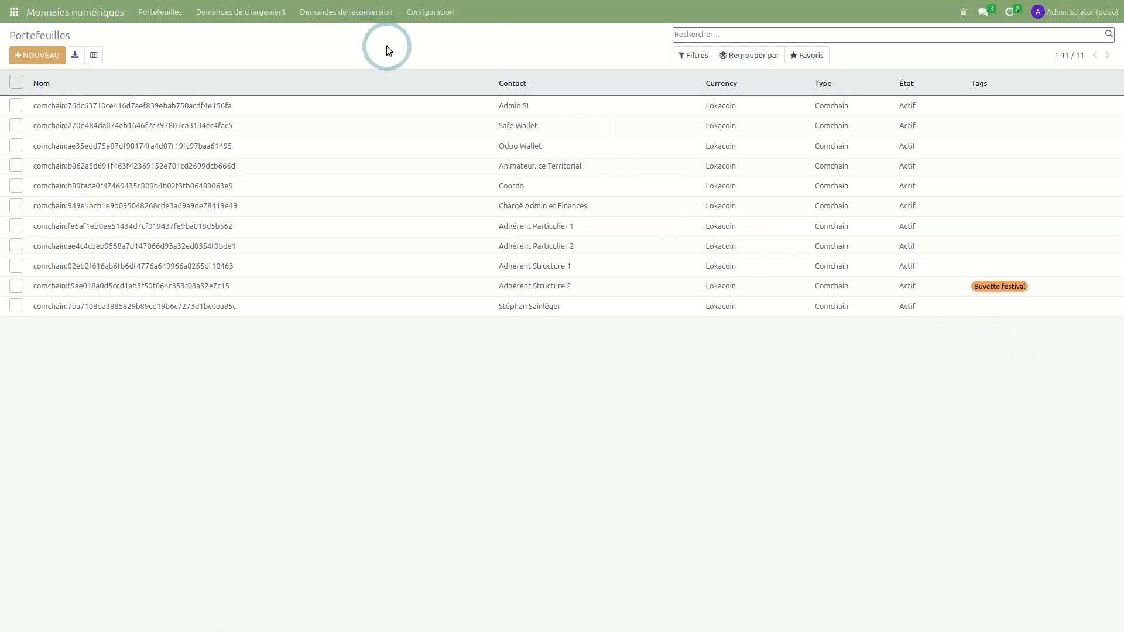
{"action": "left_click", "coordinate": [430, 12]}
{"action": "left_click", "coordinate": [318, 52]}
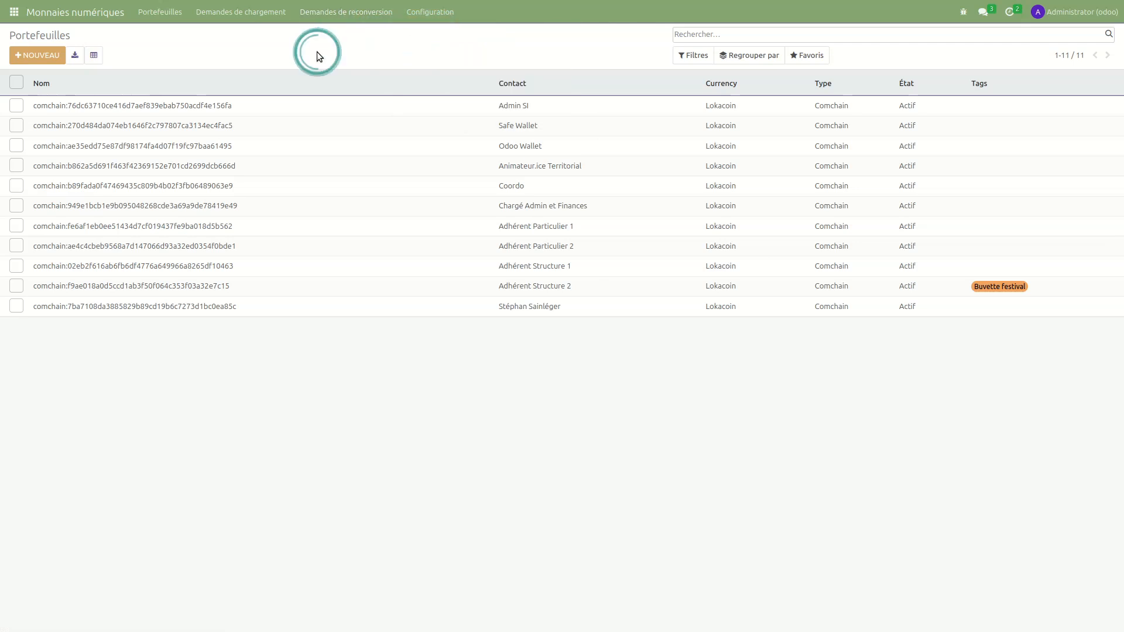